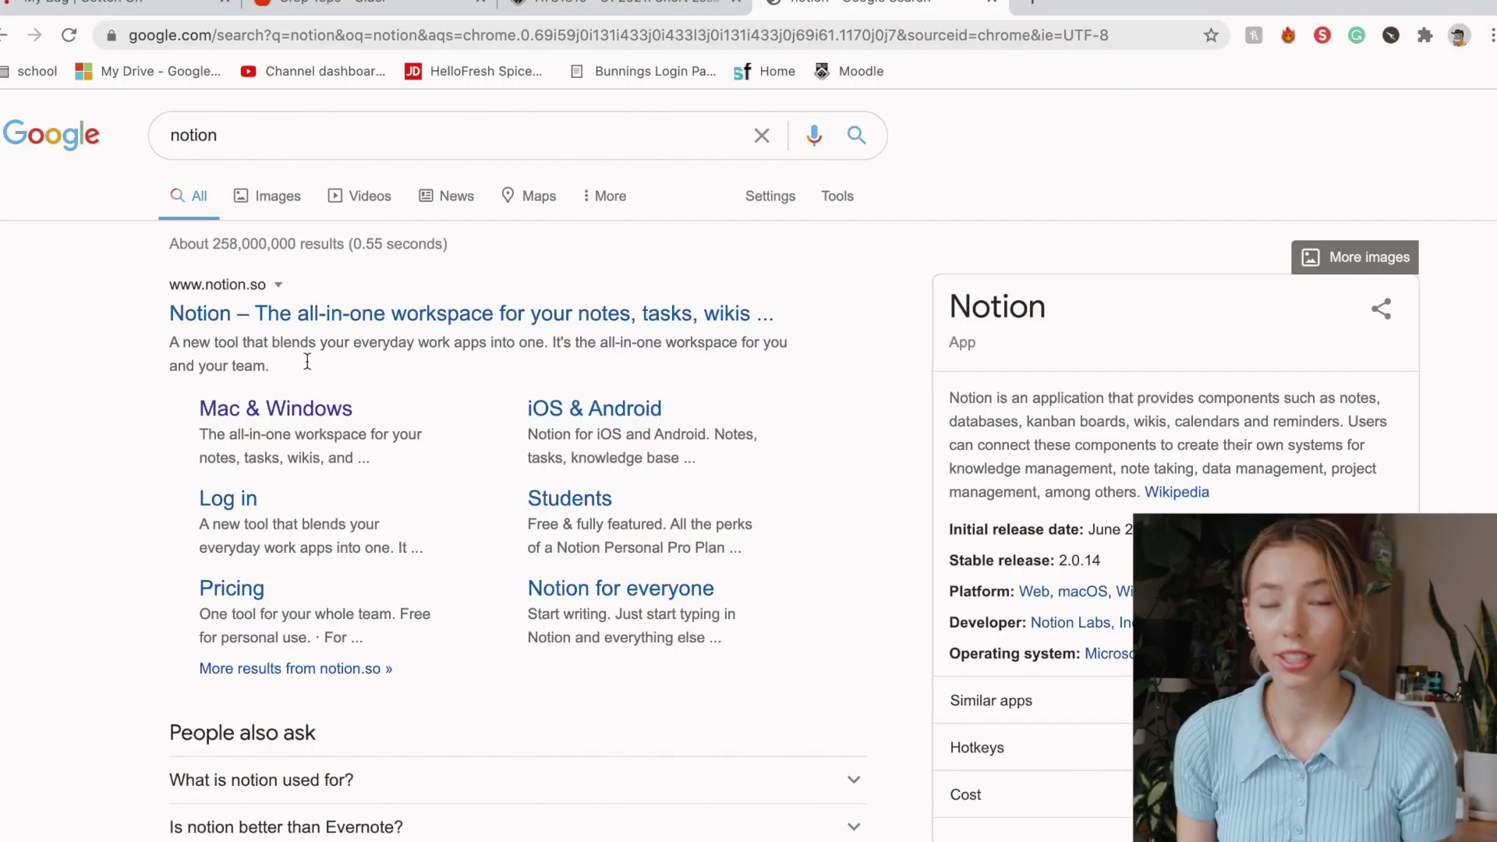
Open notion.so from the first Google result, 'Notion – The all-in-one workspace'
click(318, 324)
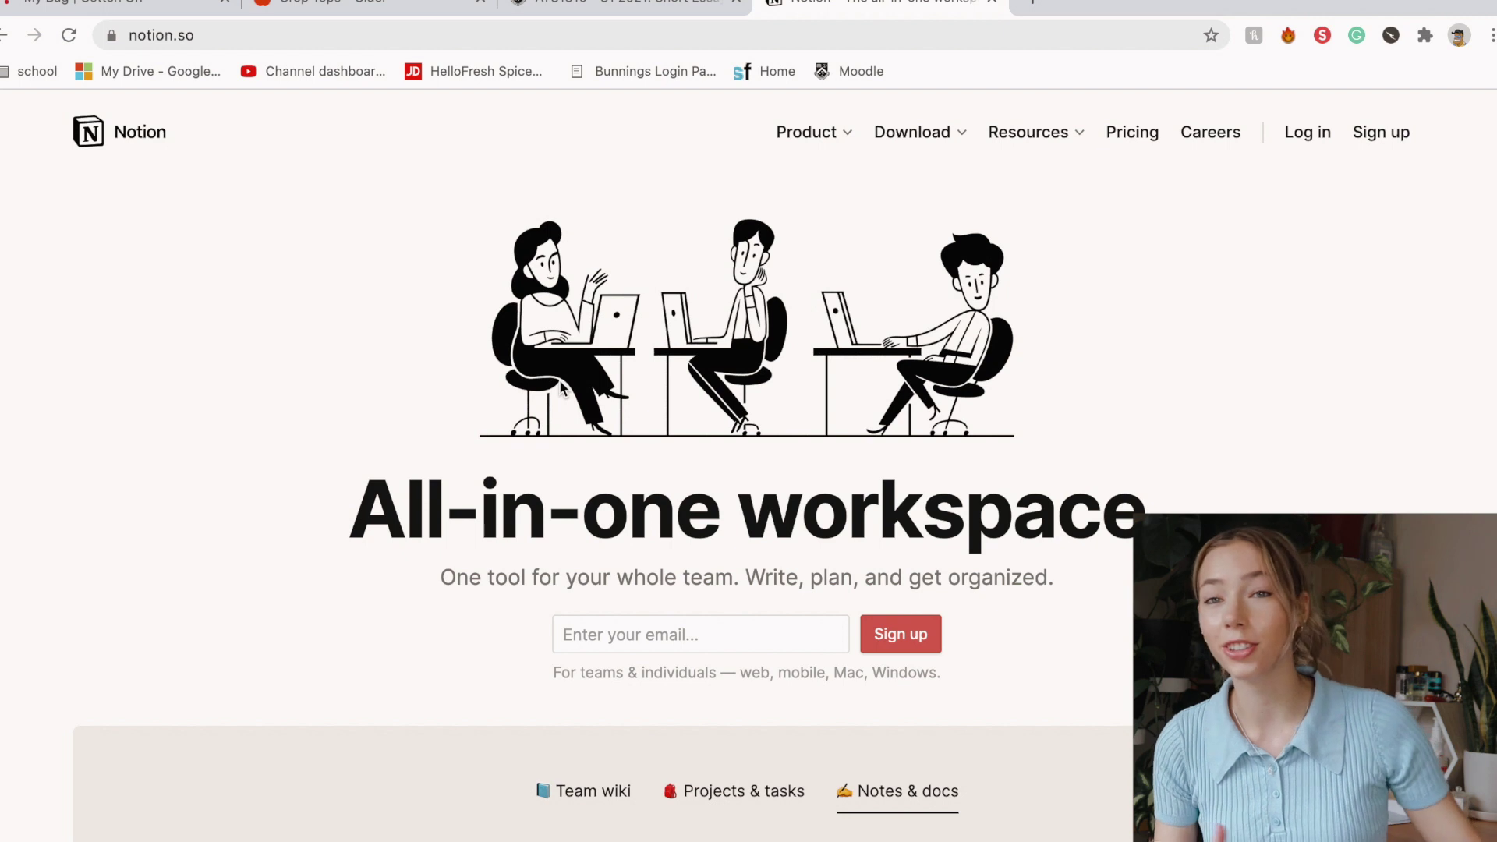
Scroll the homepage and show the Download menu: iOS & Android, Mac & Windows, Web Clipper
scroll(561, 383, down, 5)
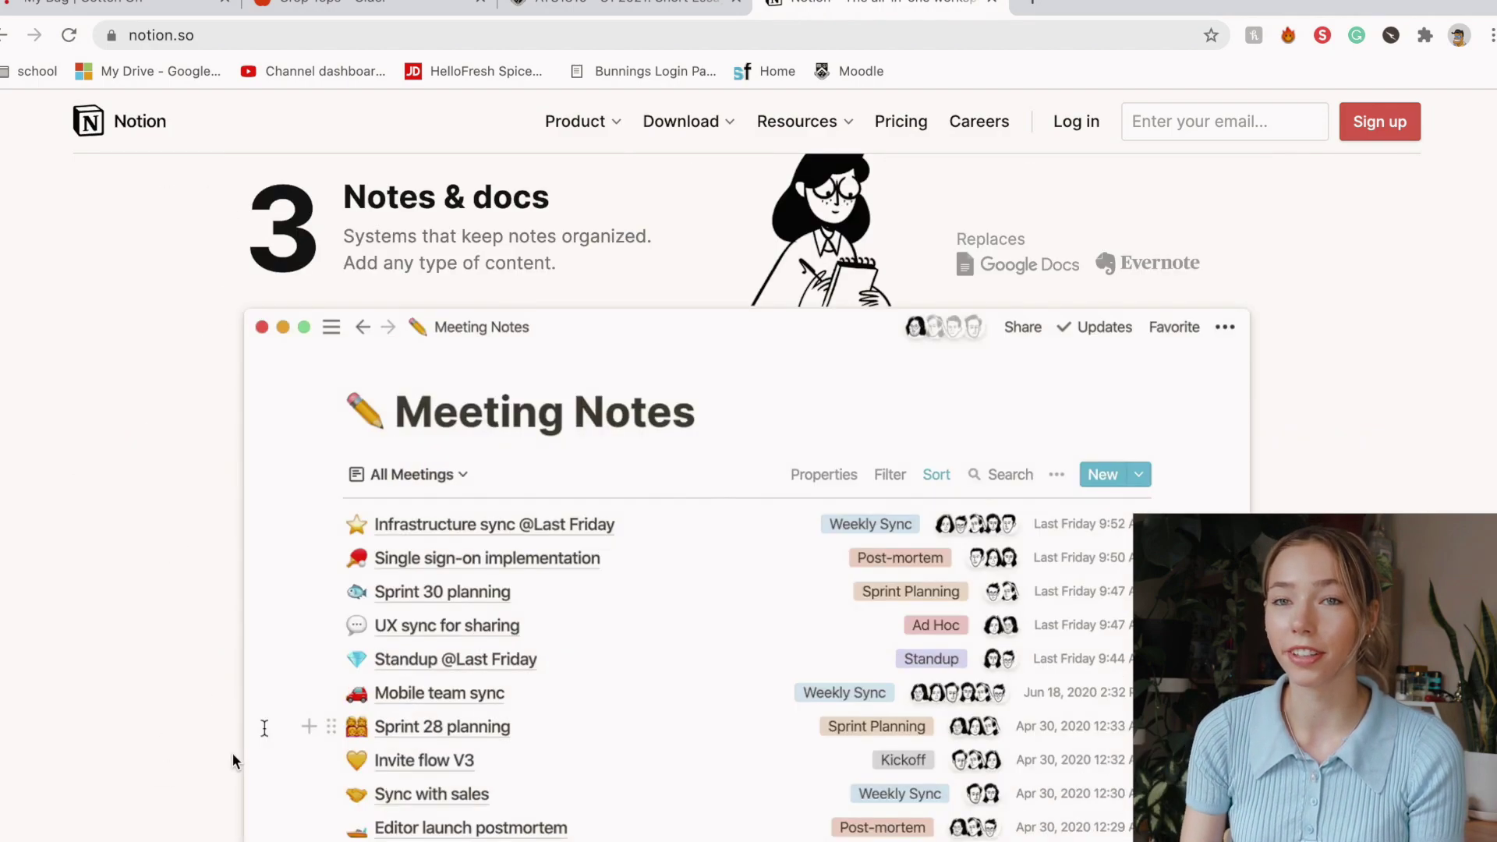
scroll(234, 760, up, 20)
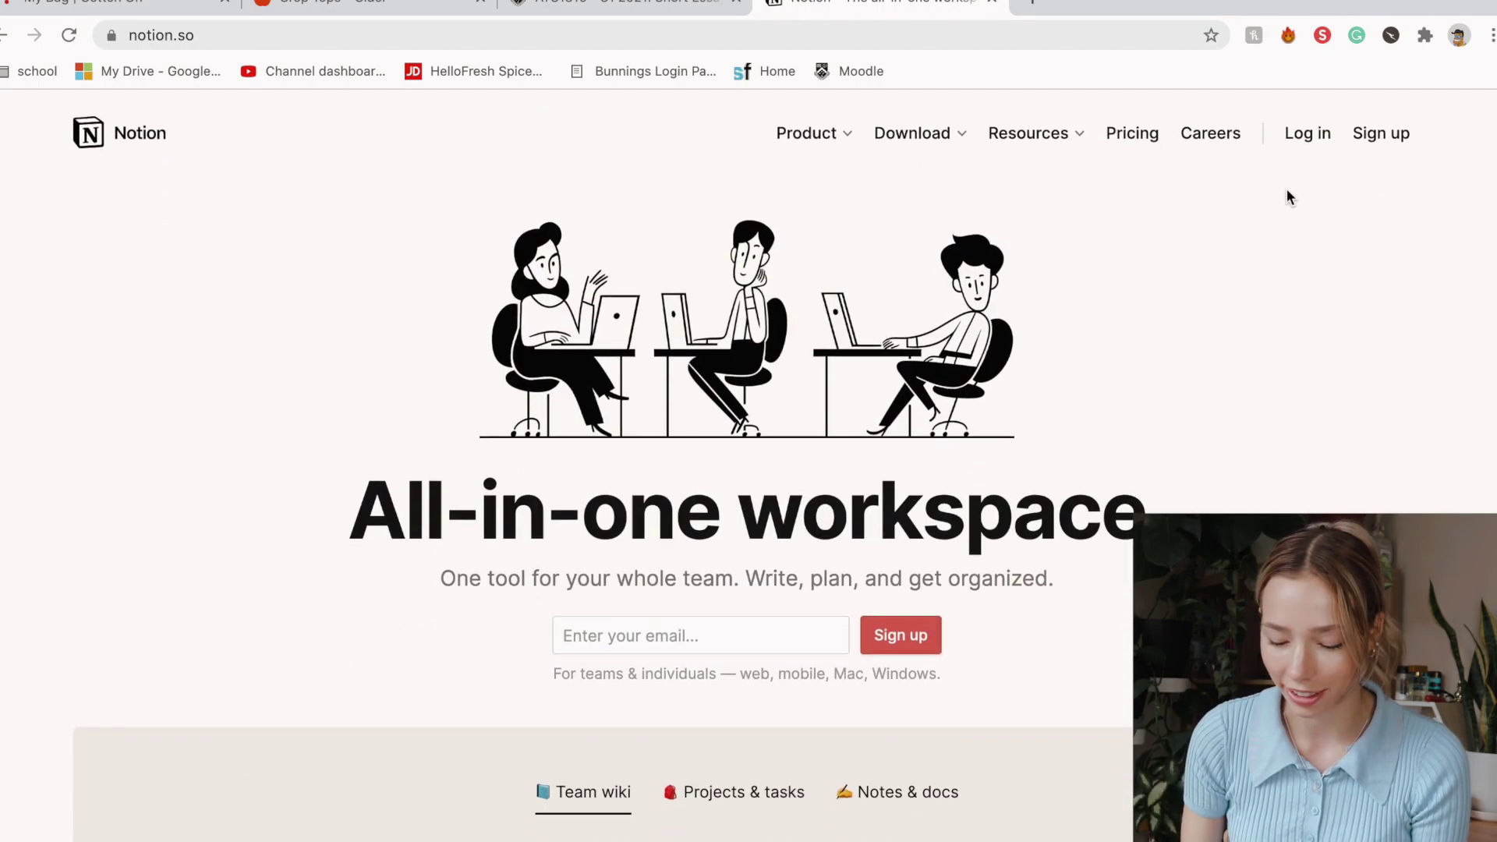
mouse_move(916, 134)
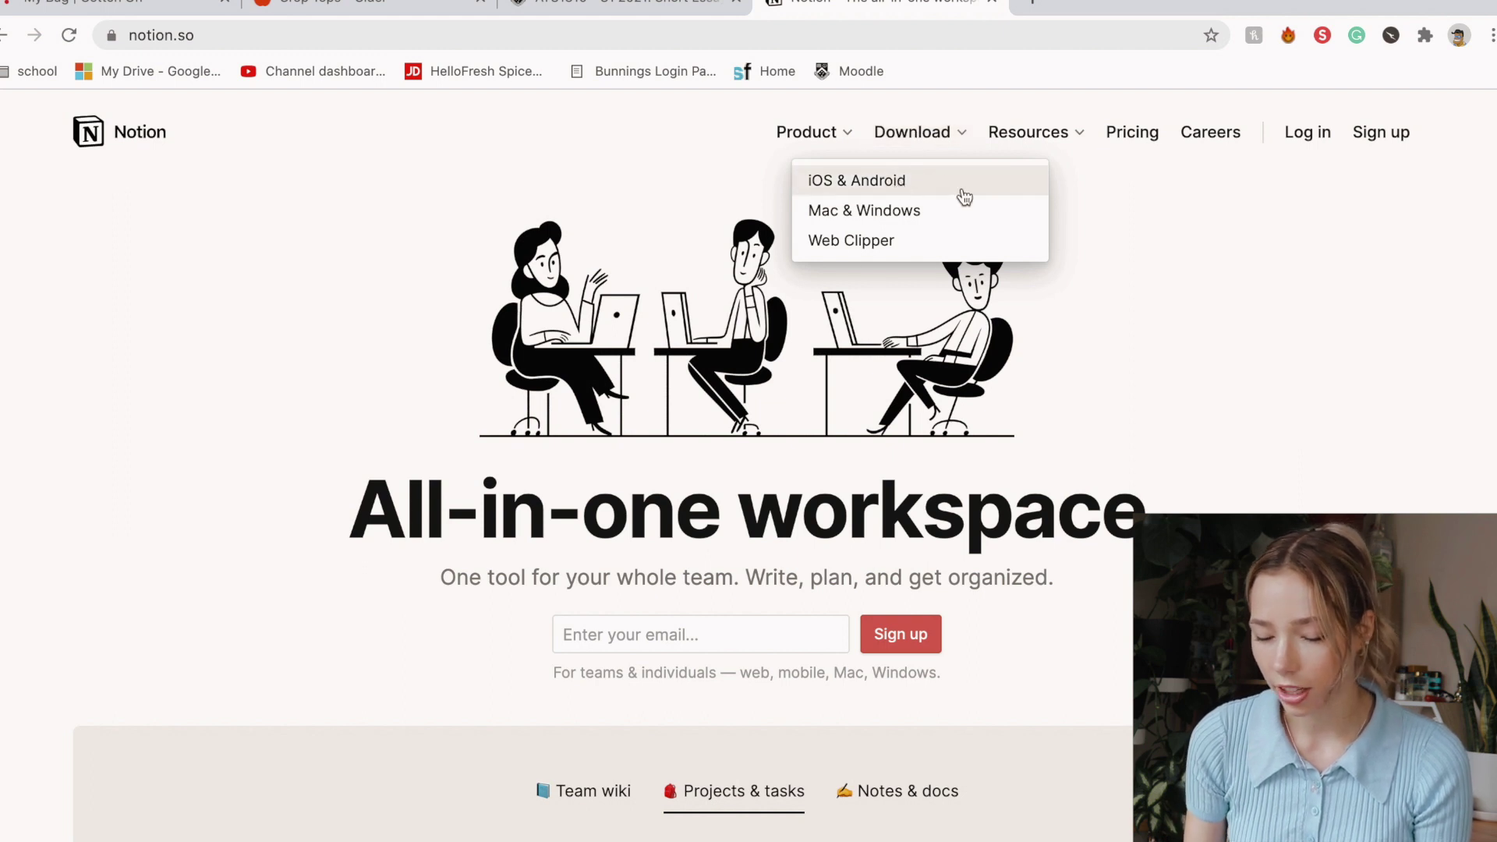
Go to the Mac & Windows desktop download page and scroll through it
click(936, 211)
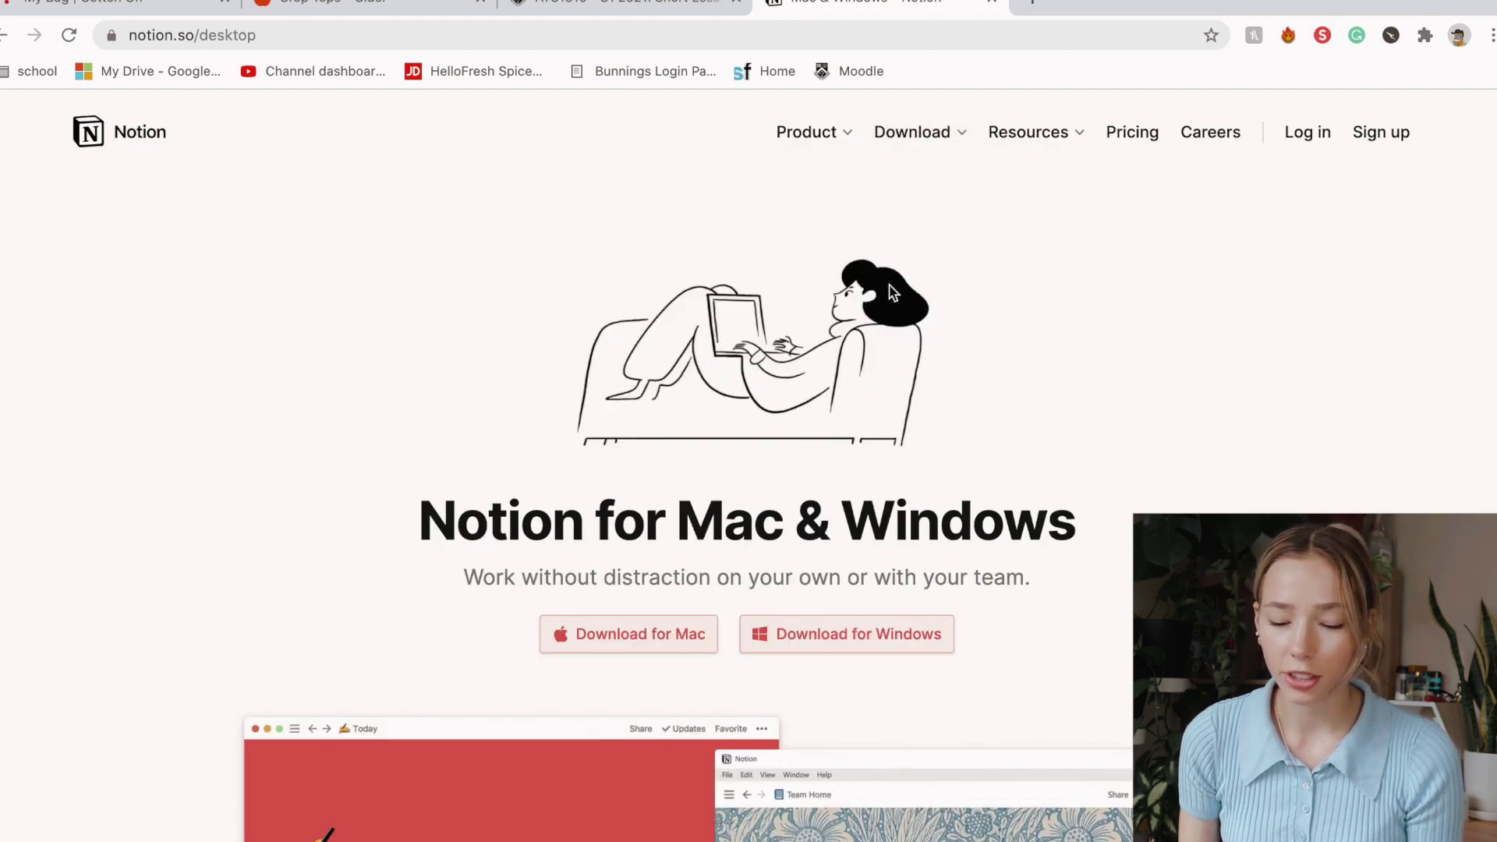
scroll(889, 301, down, 5)
scroll(888, 291, up, 2)
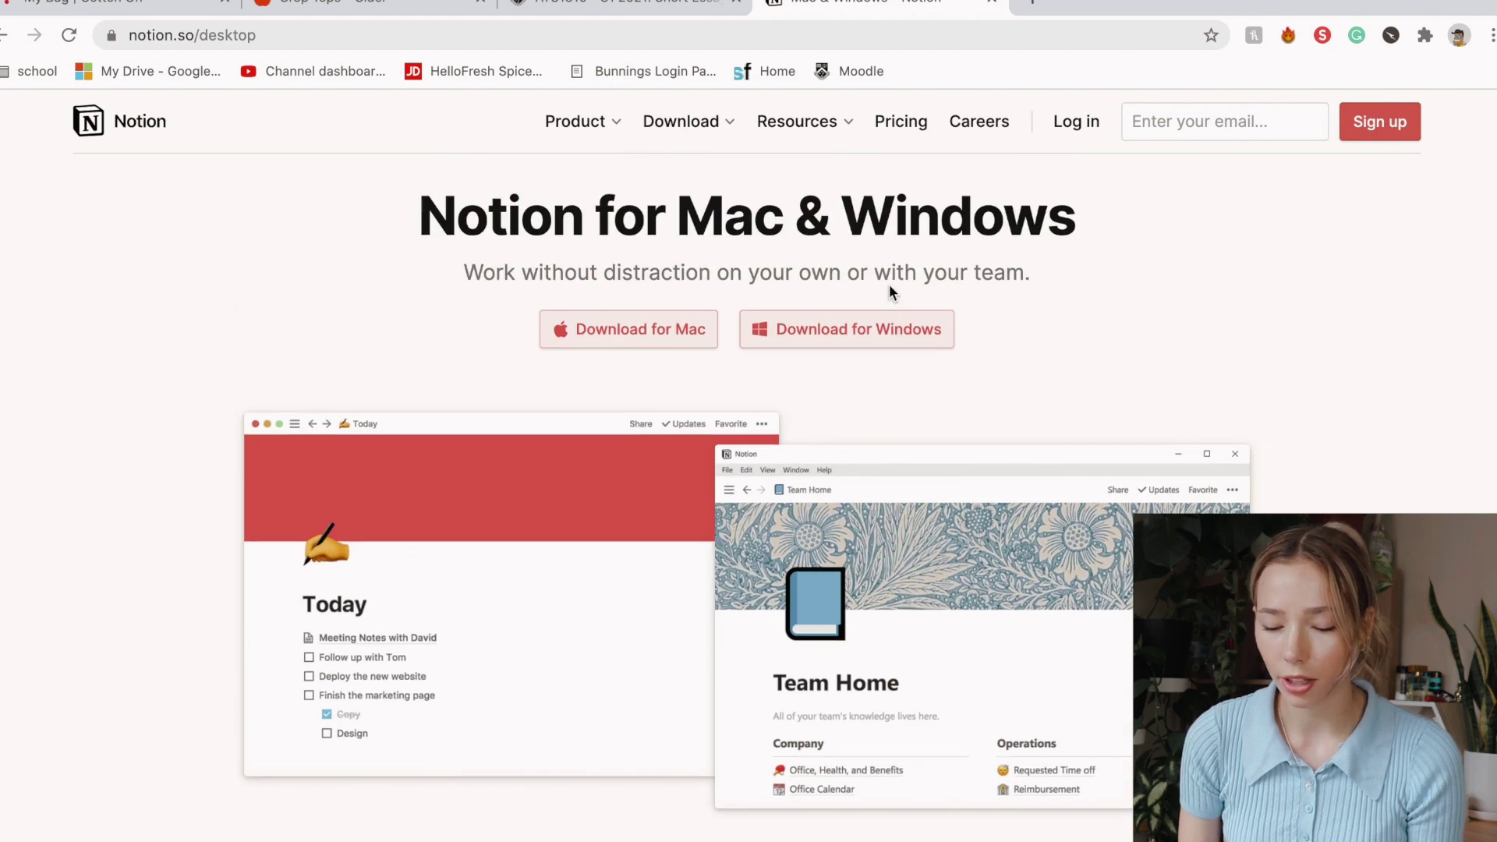
scroll(622, 343, down, 10)
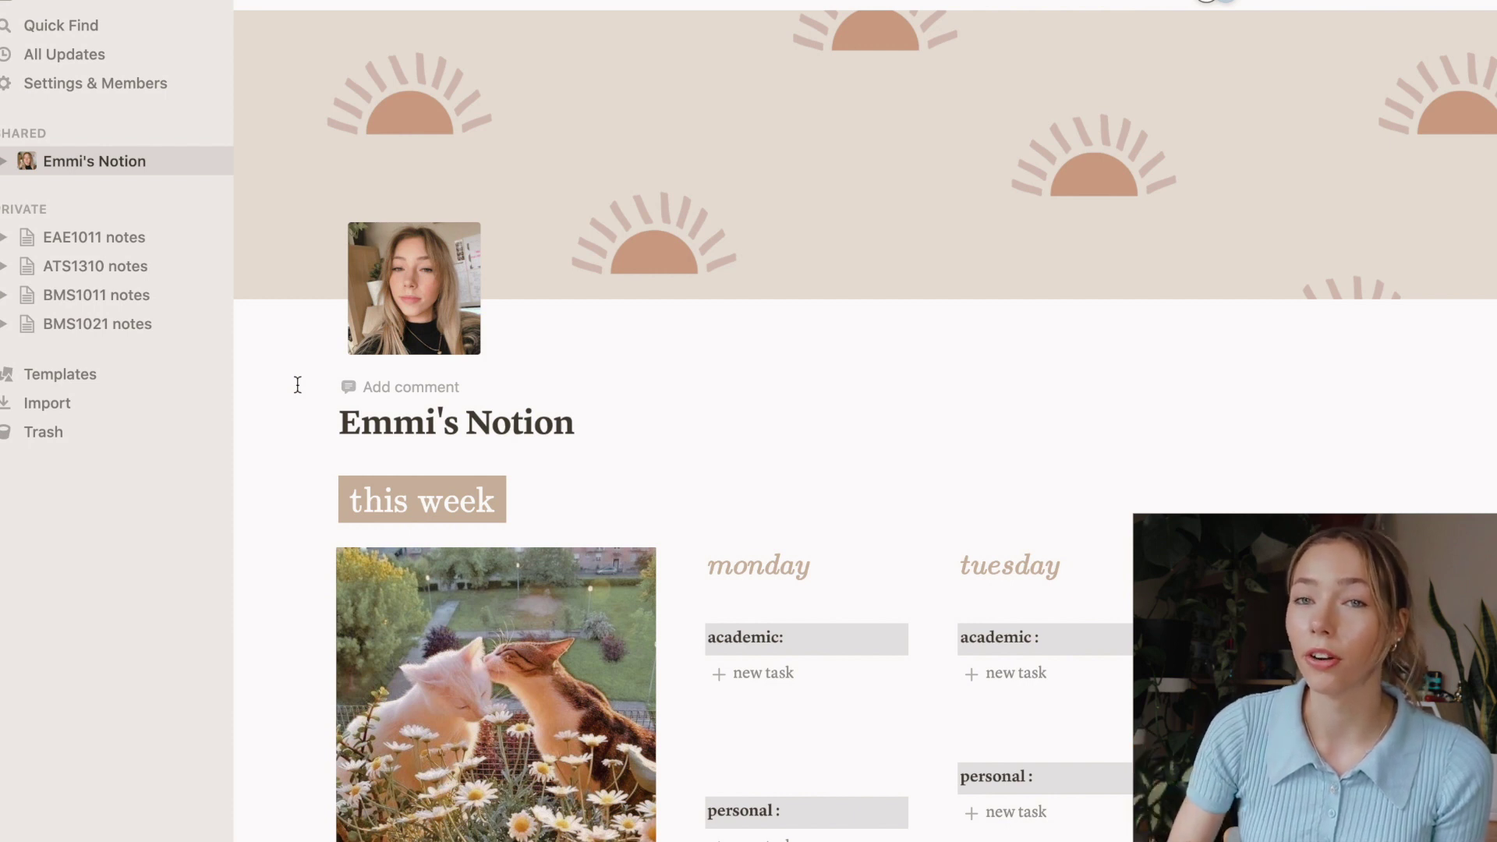
scroll(297, 384, down, 3)
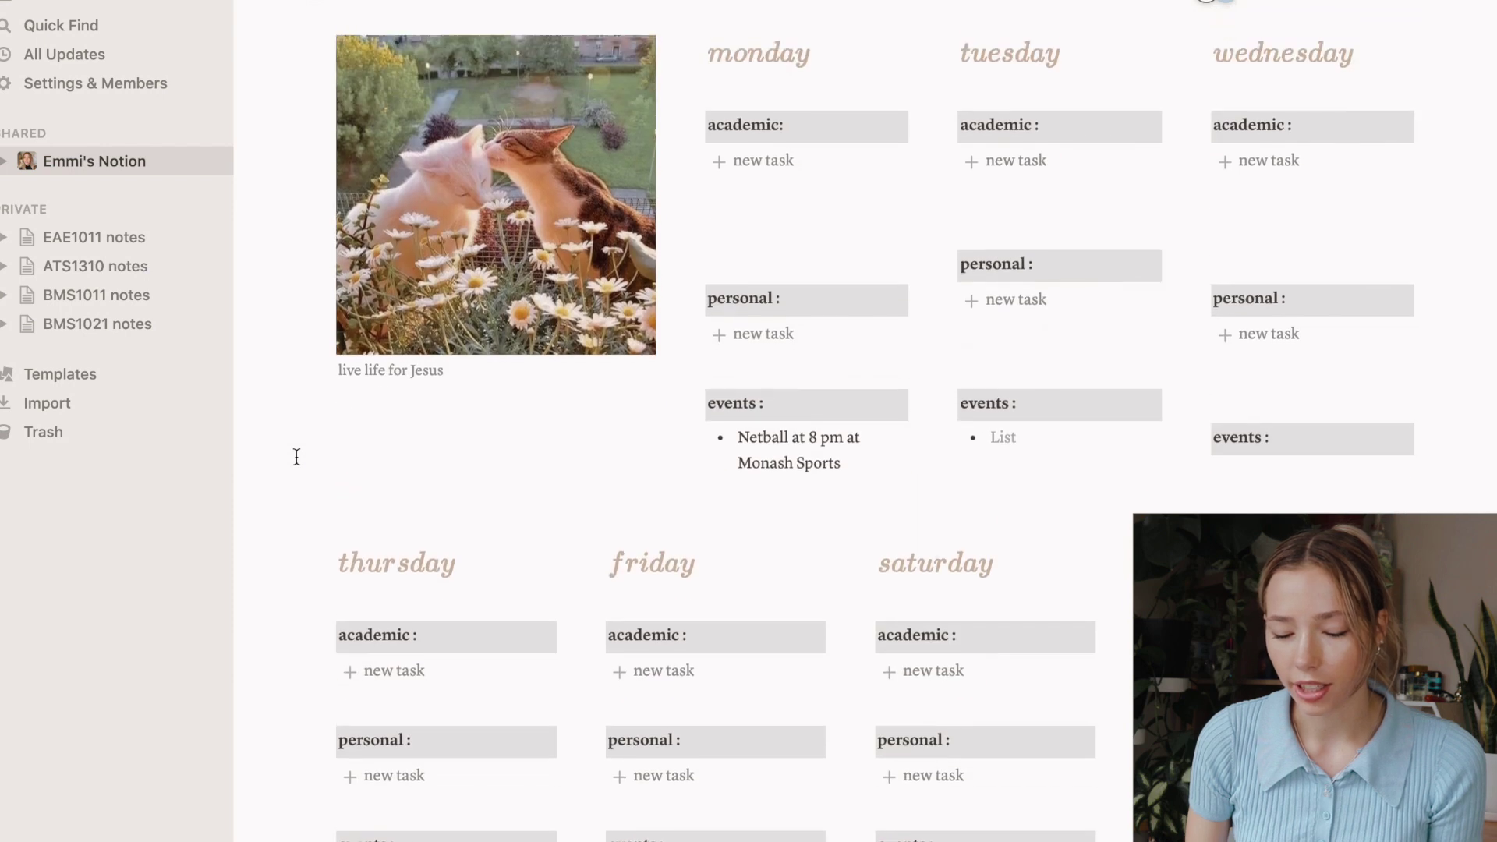
scroll(296, 456, up, 2)
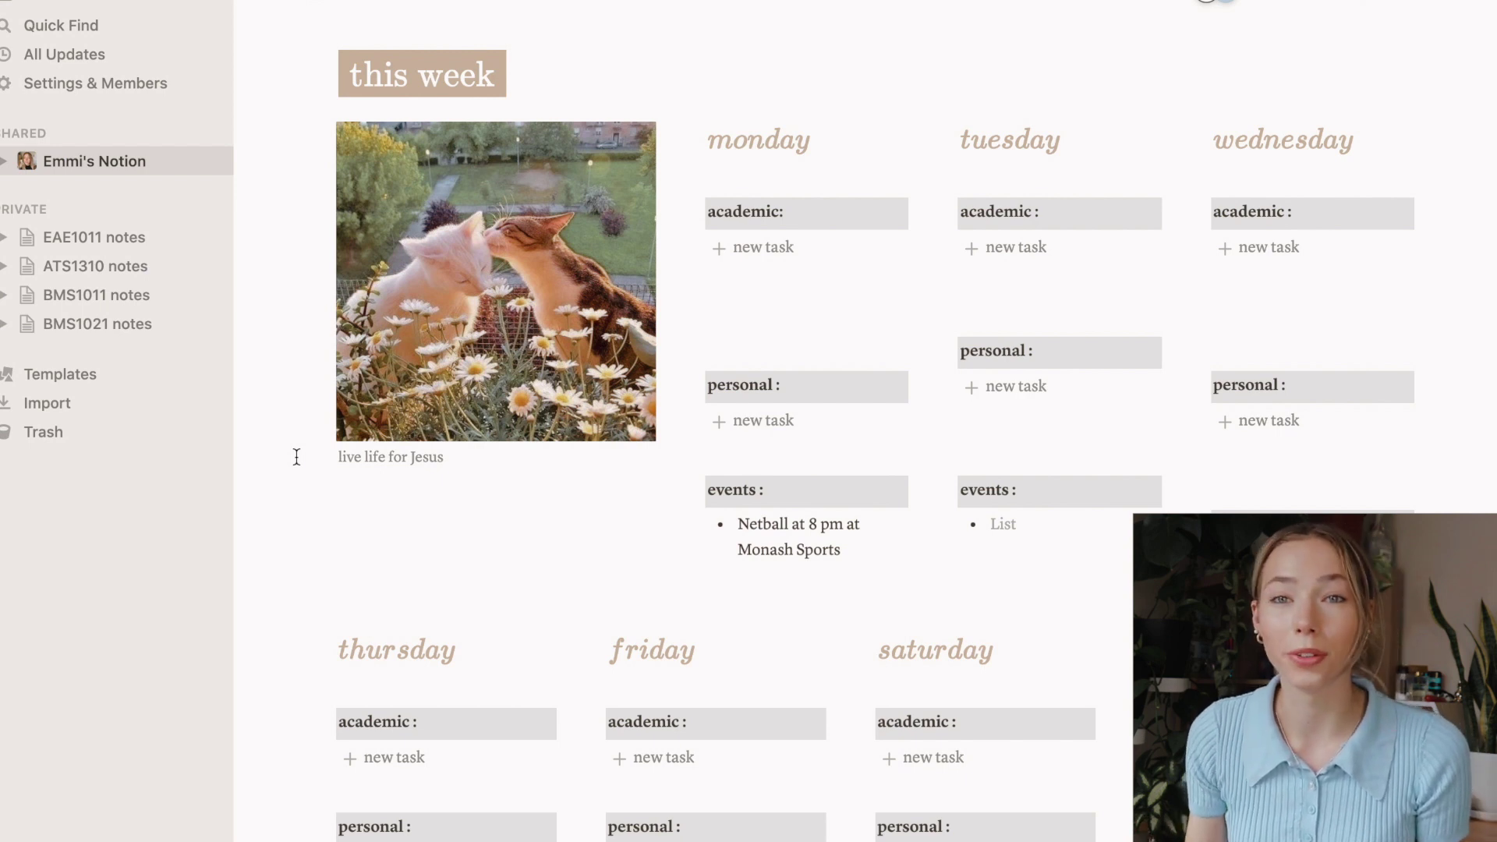
click(768, 247)
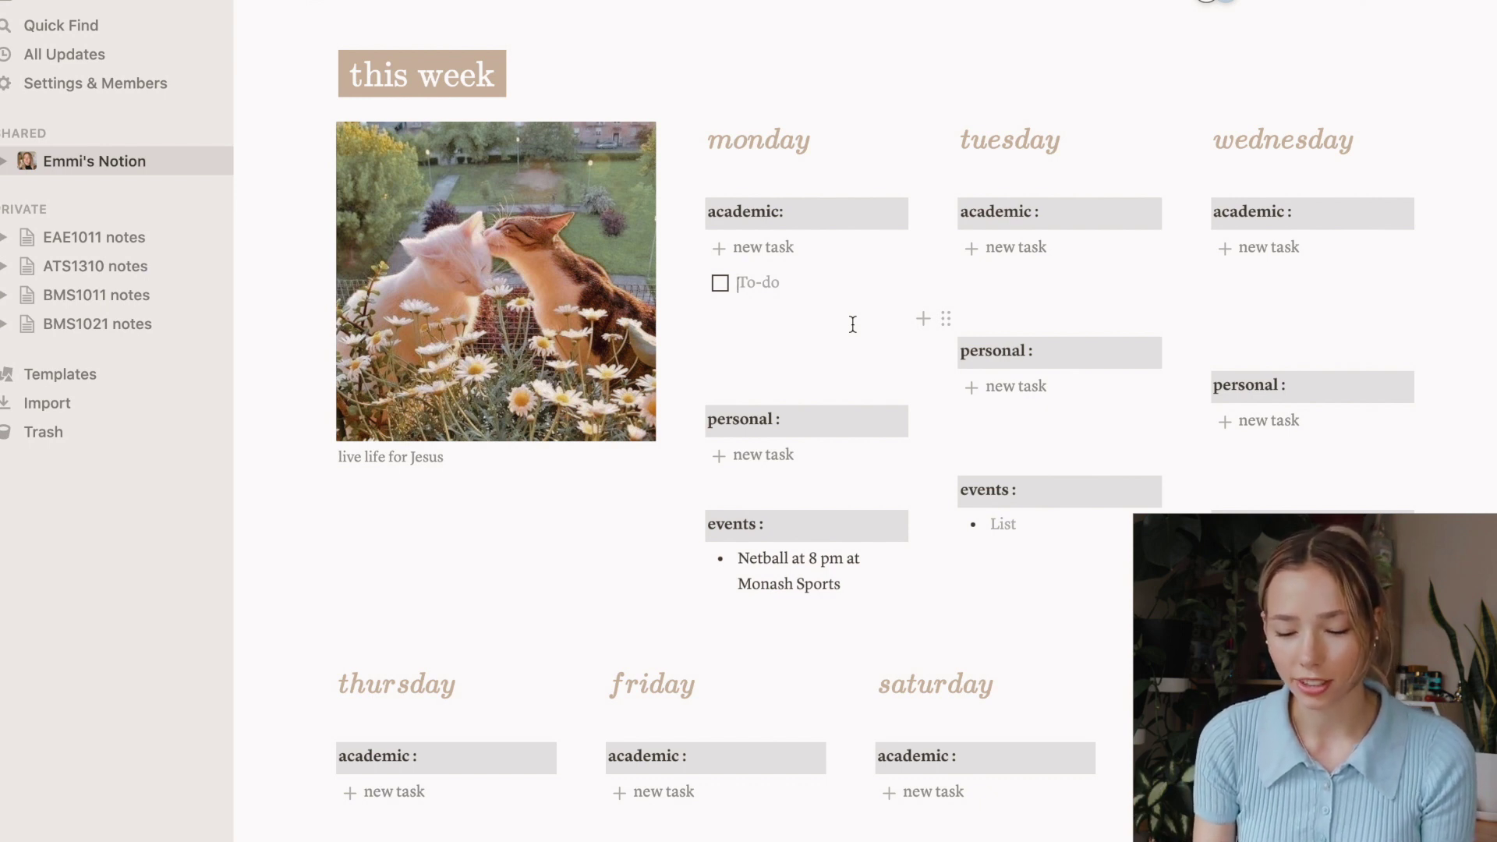
text(BMS1011 Wo)
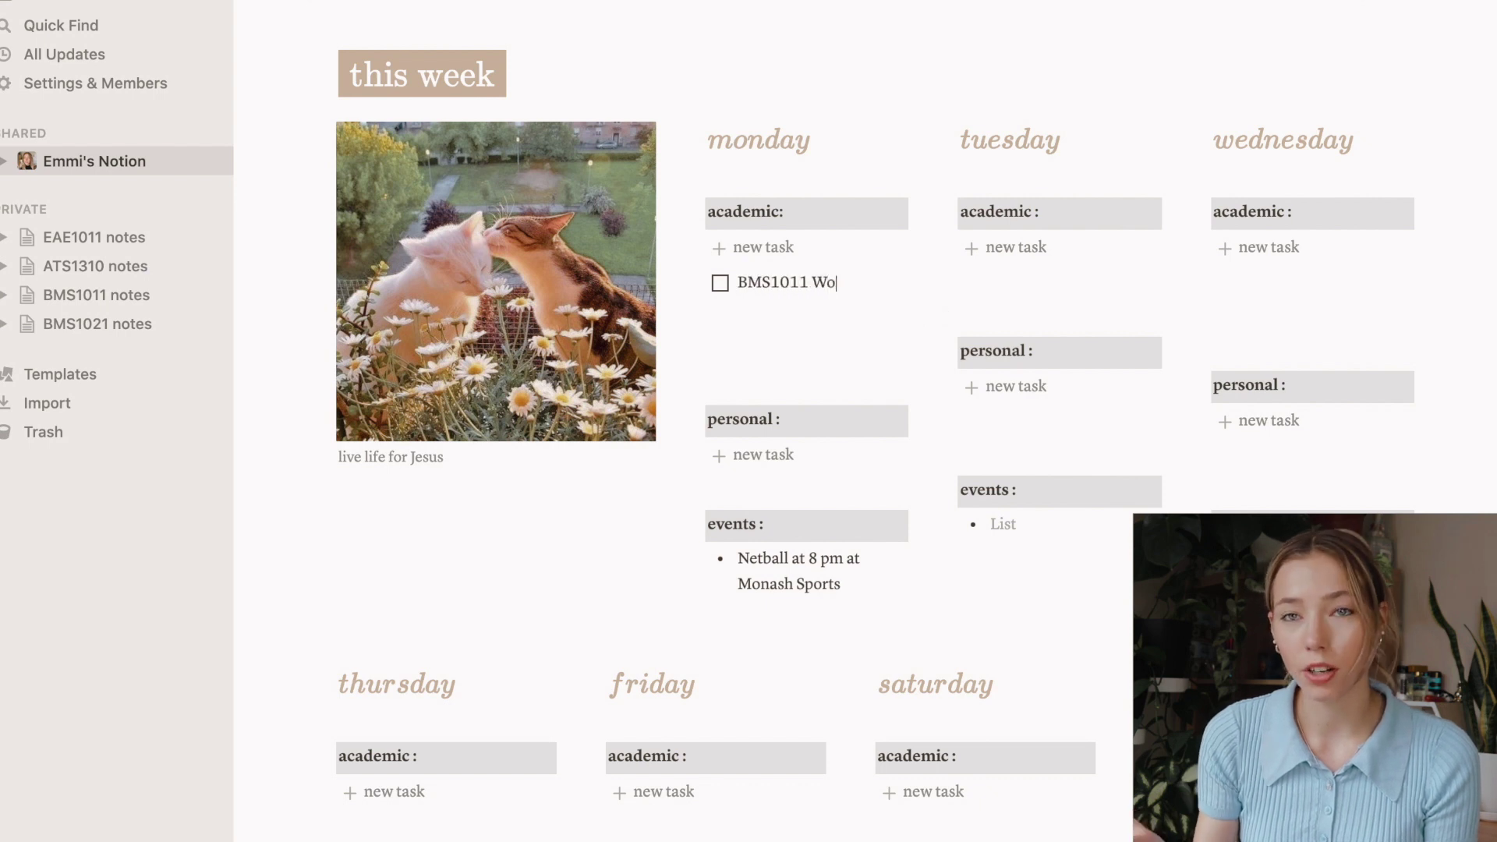
text(rkshop 12 pm)
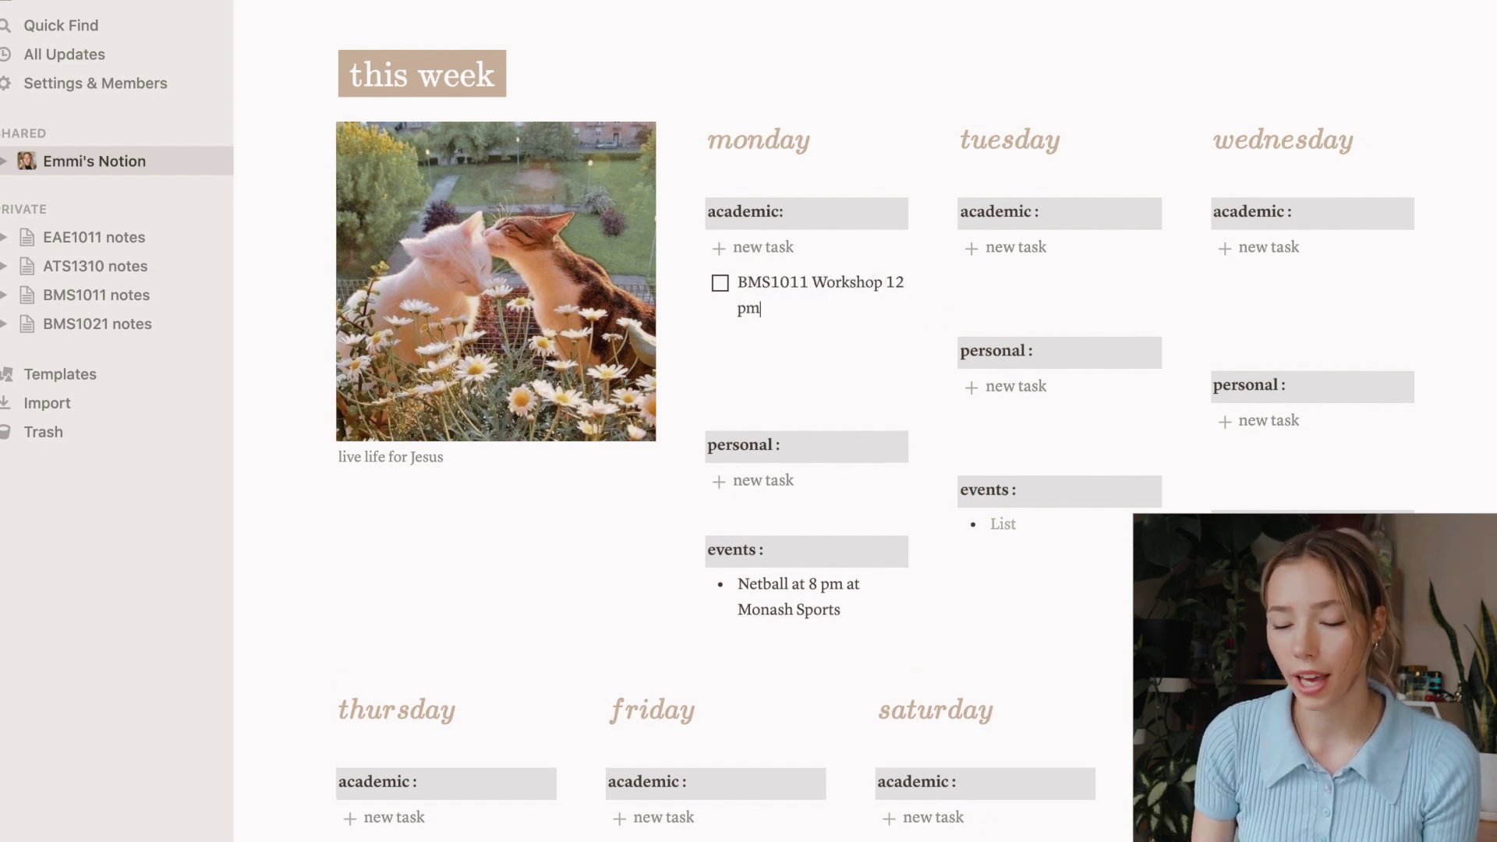
click(720, 283)
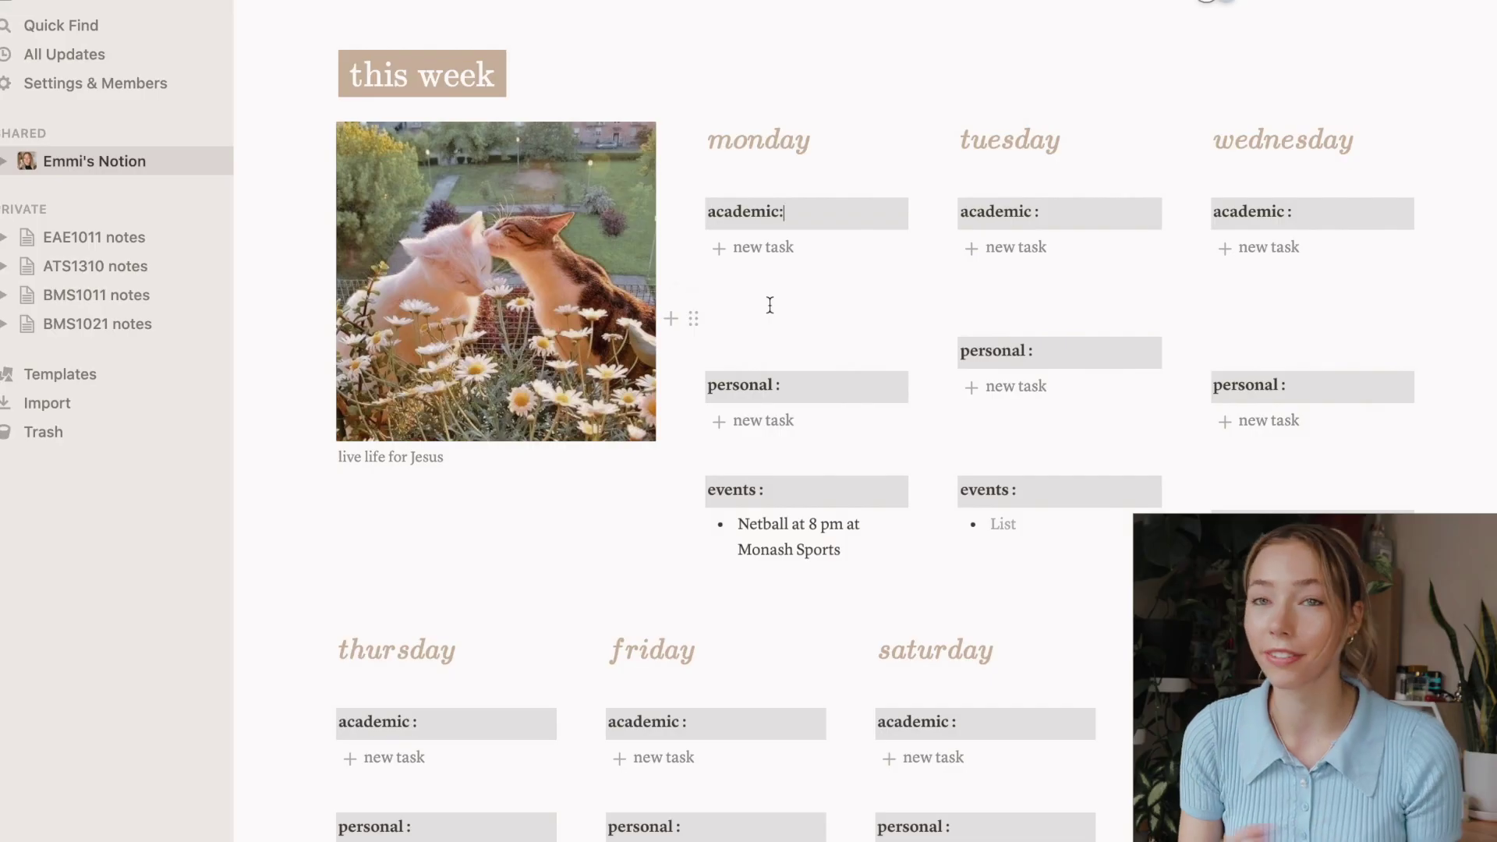
scroll(935, 651, down, 5)
scroll(896, 704, up, 1)
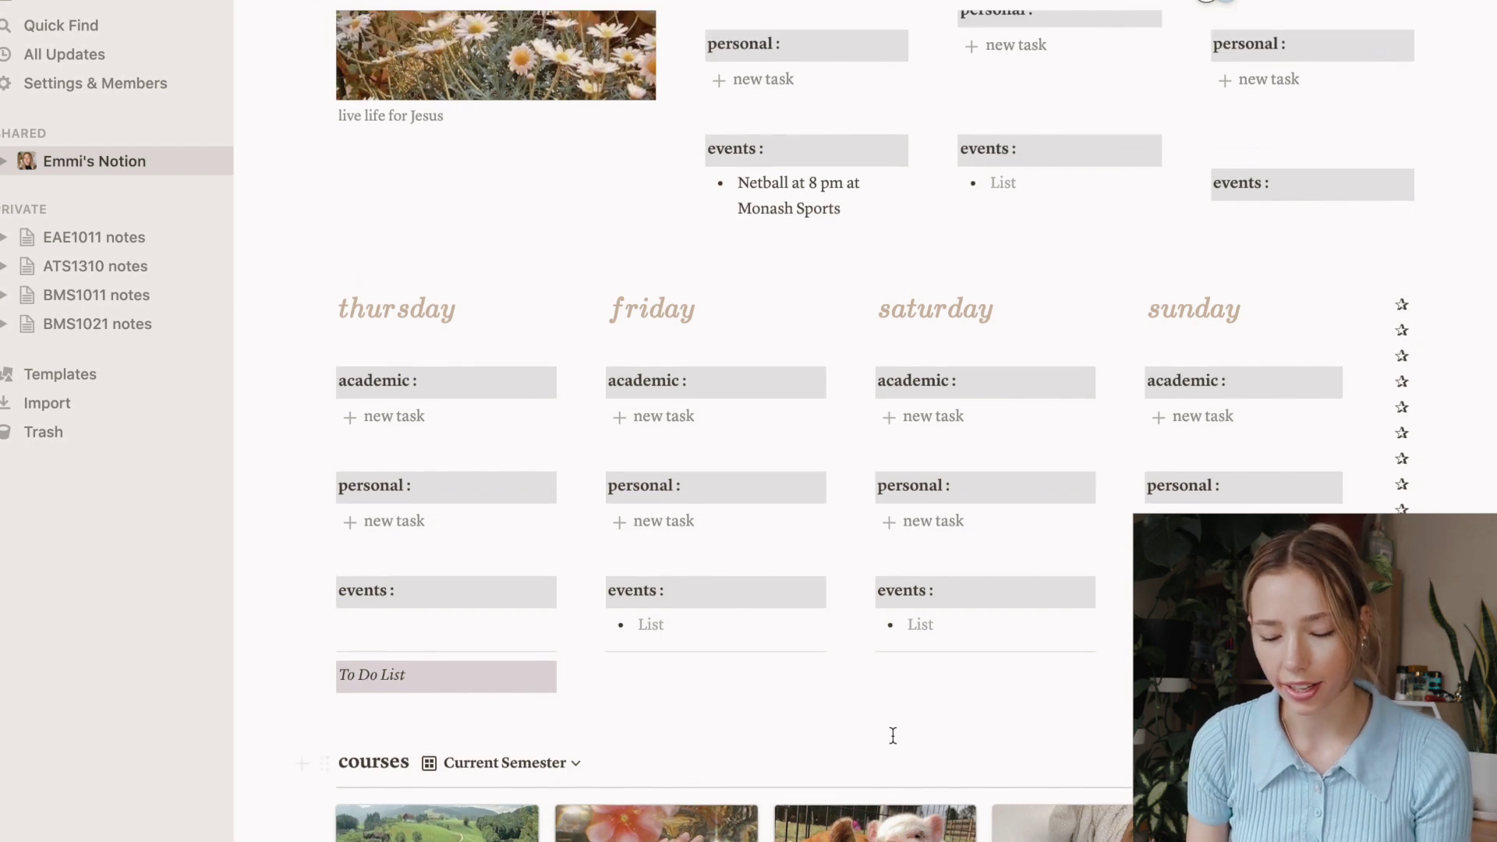
click(441, 678)
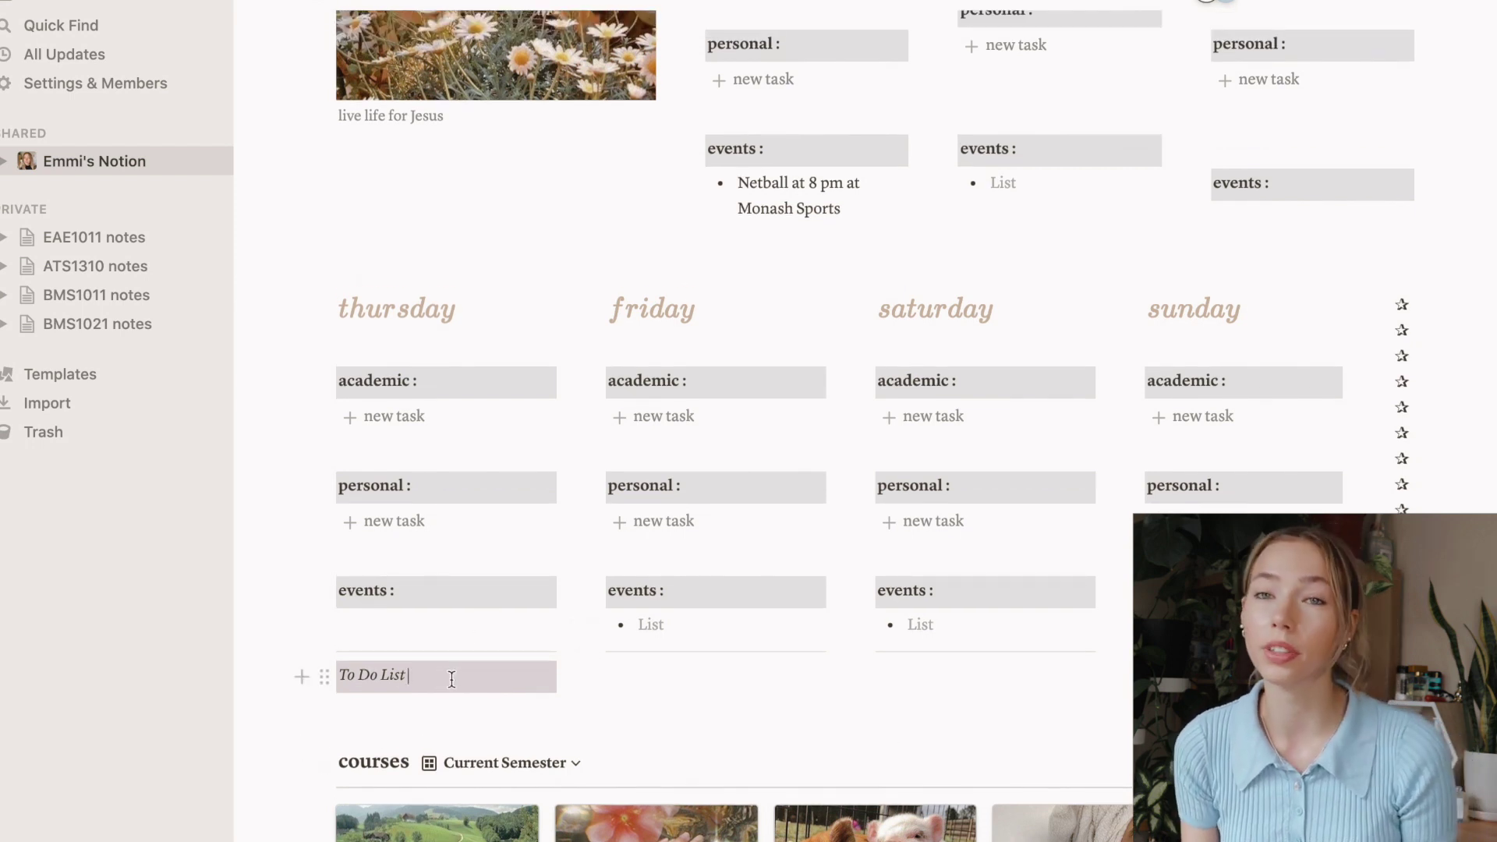
scroll(441, 679, down, 3)
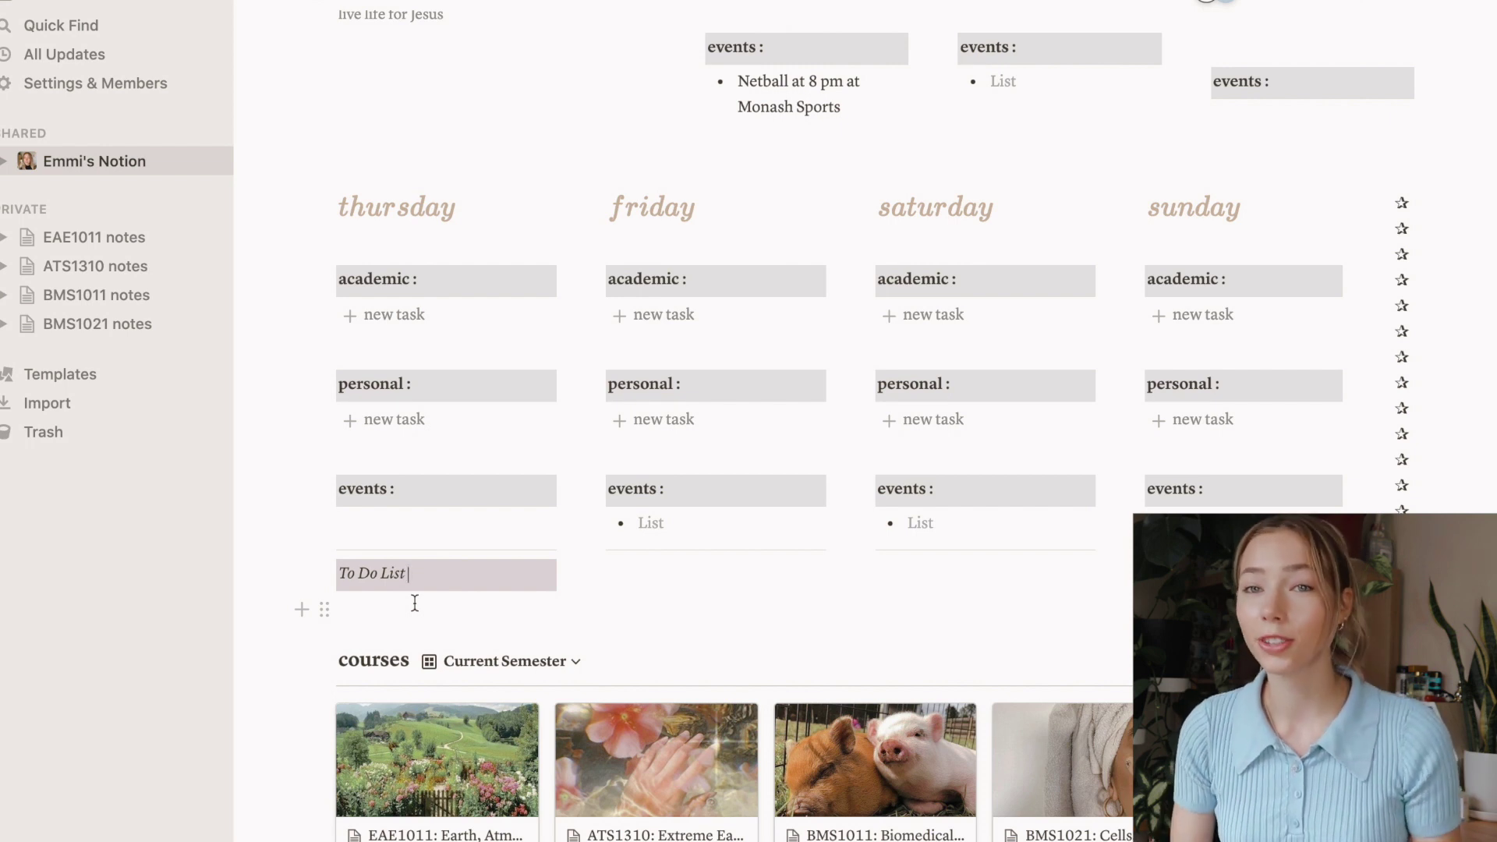
scroll(415, 602, down, 2)
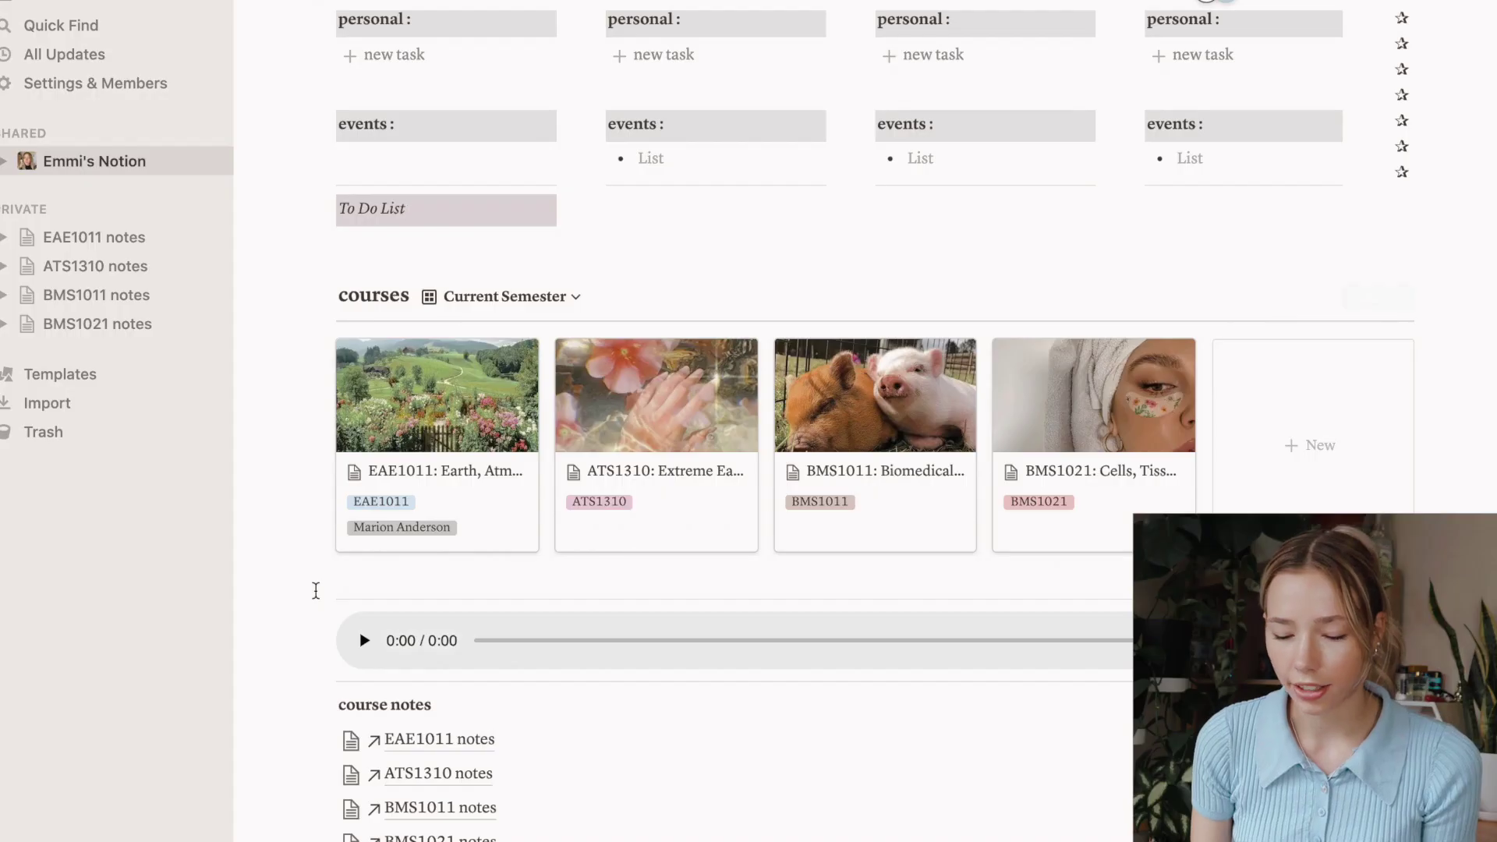
scroll(315, 590, down, 1)
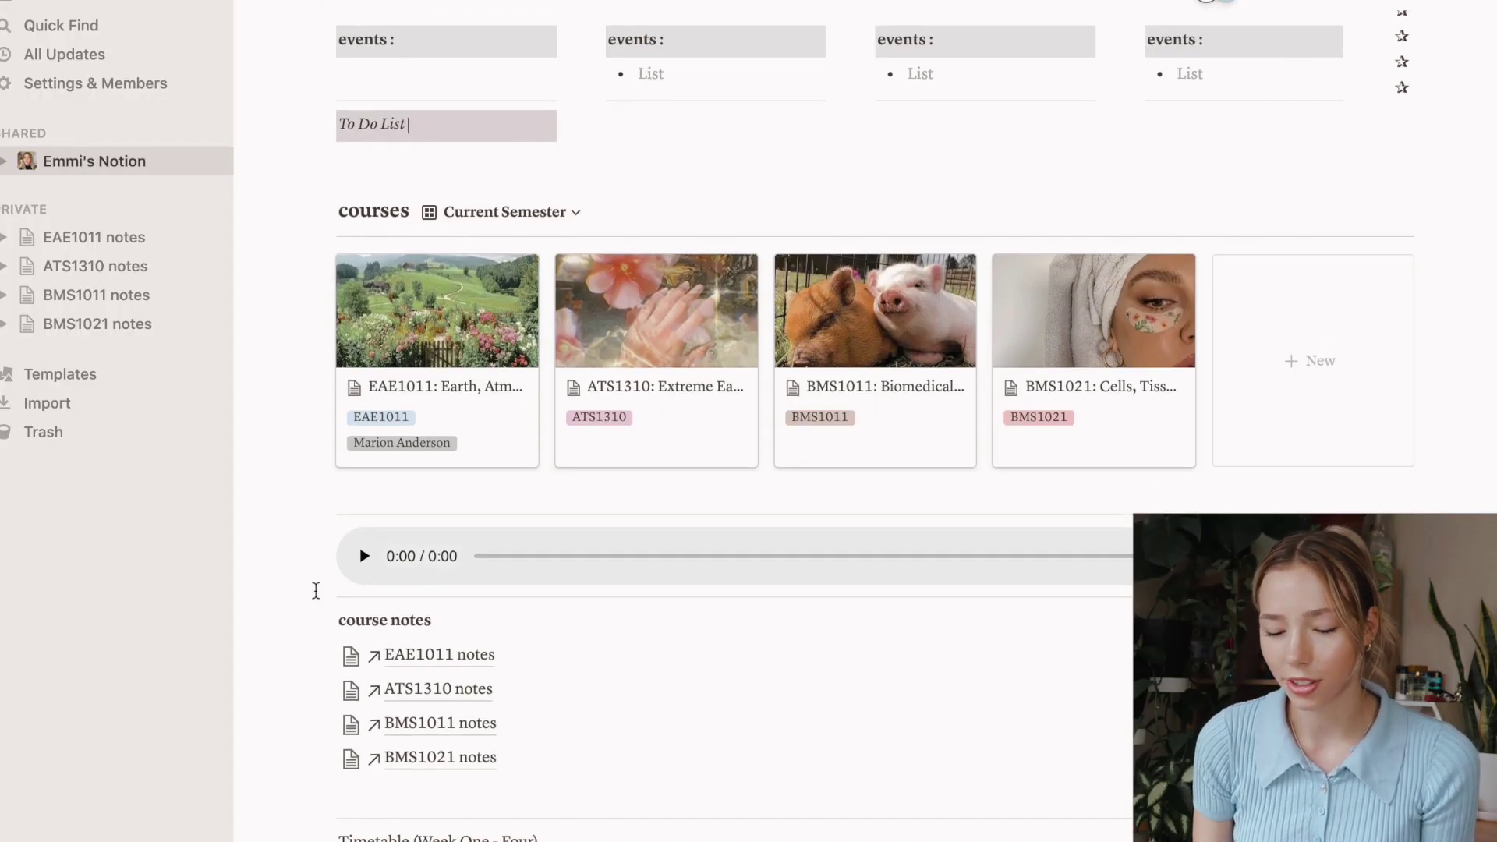
scroll(686, 498, up, 2)
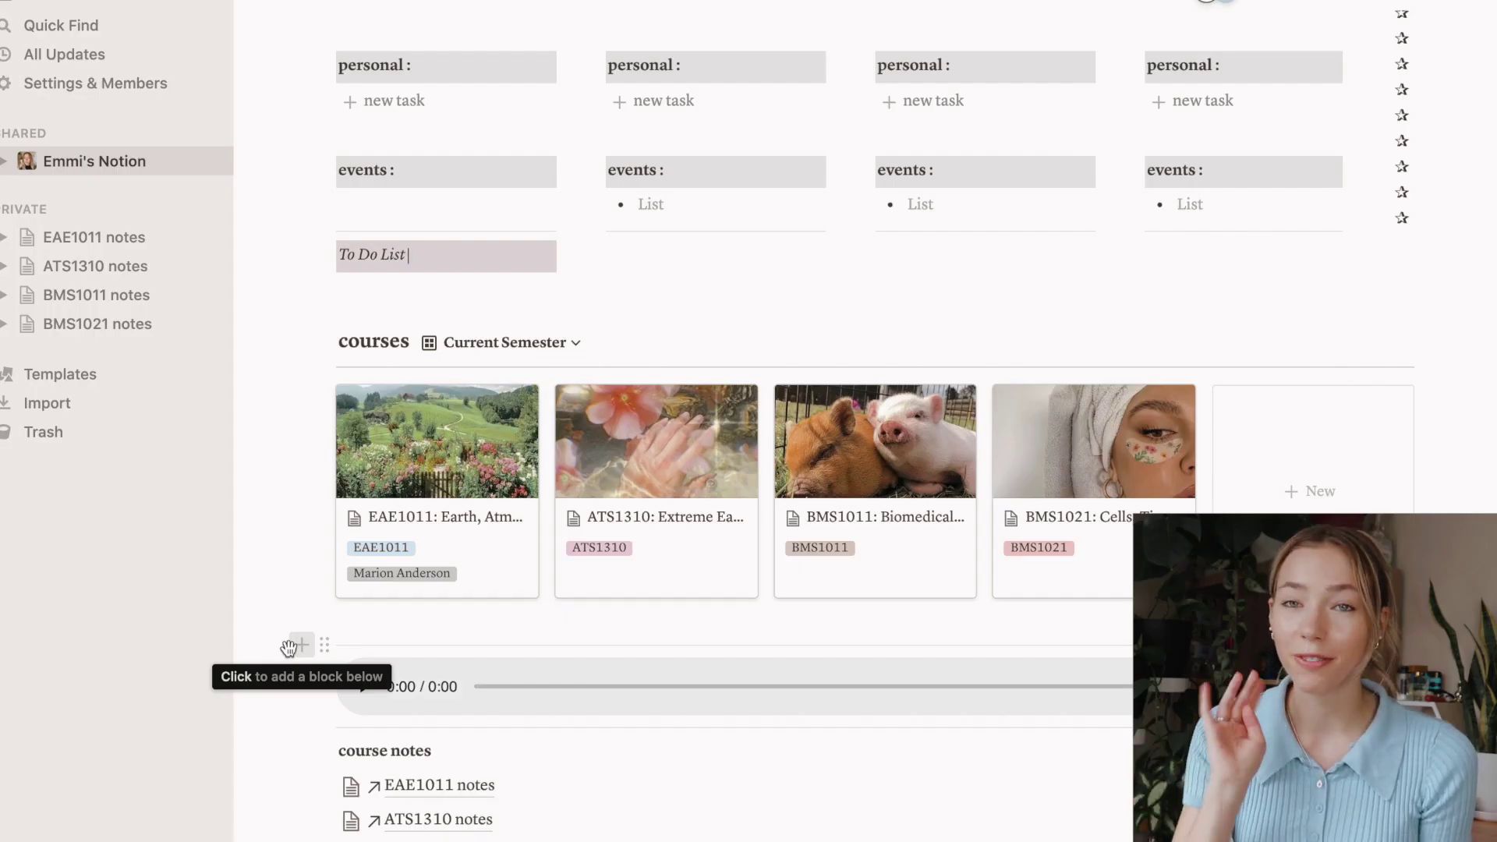
scroll(288, 647, down, 2)
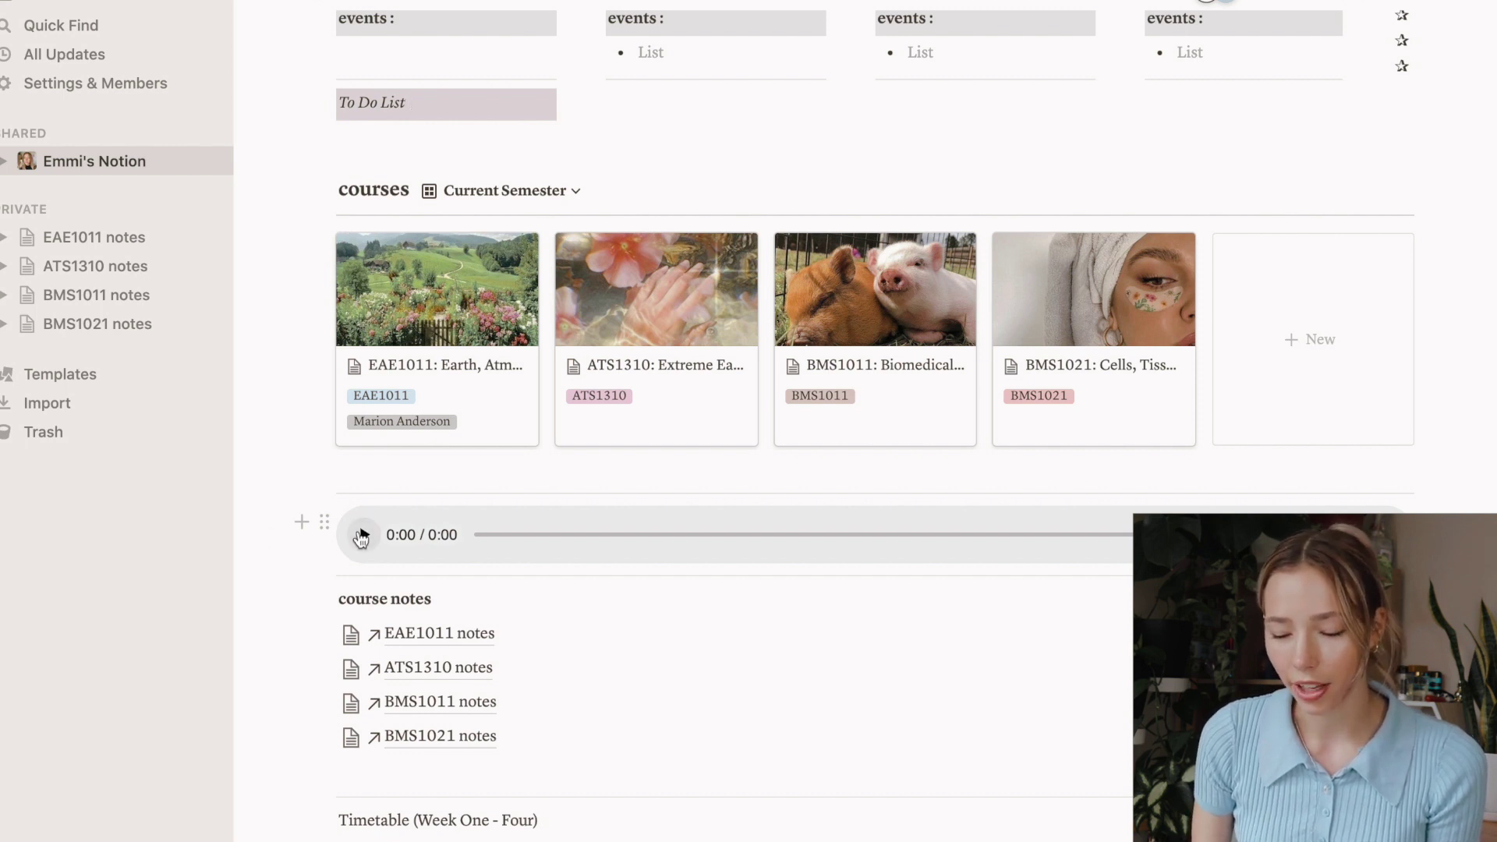
click(361, 536)
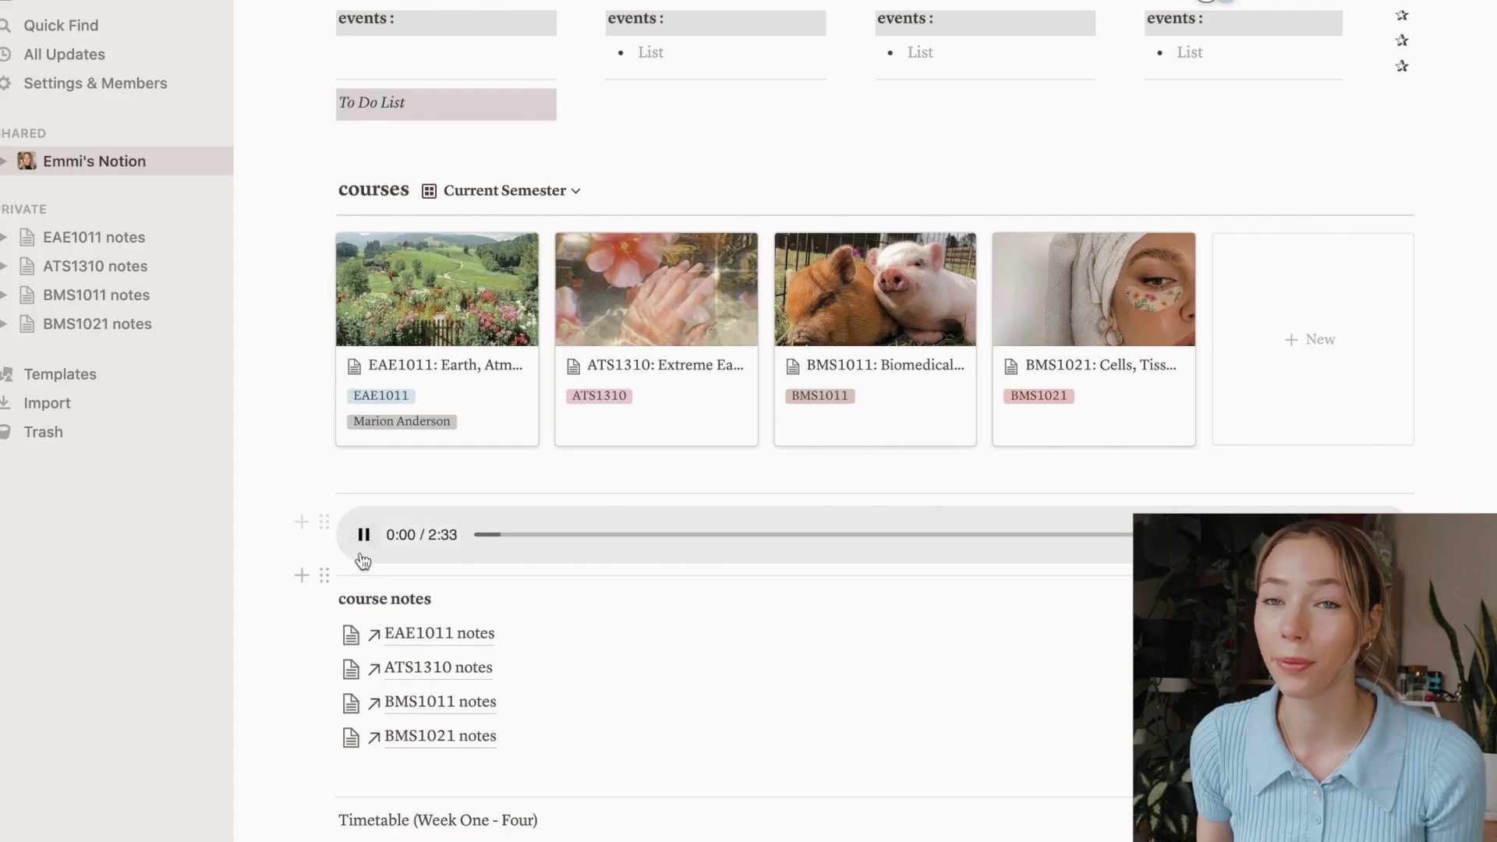
click(364, 535)
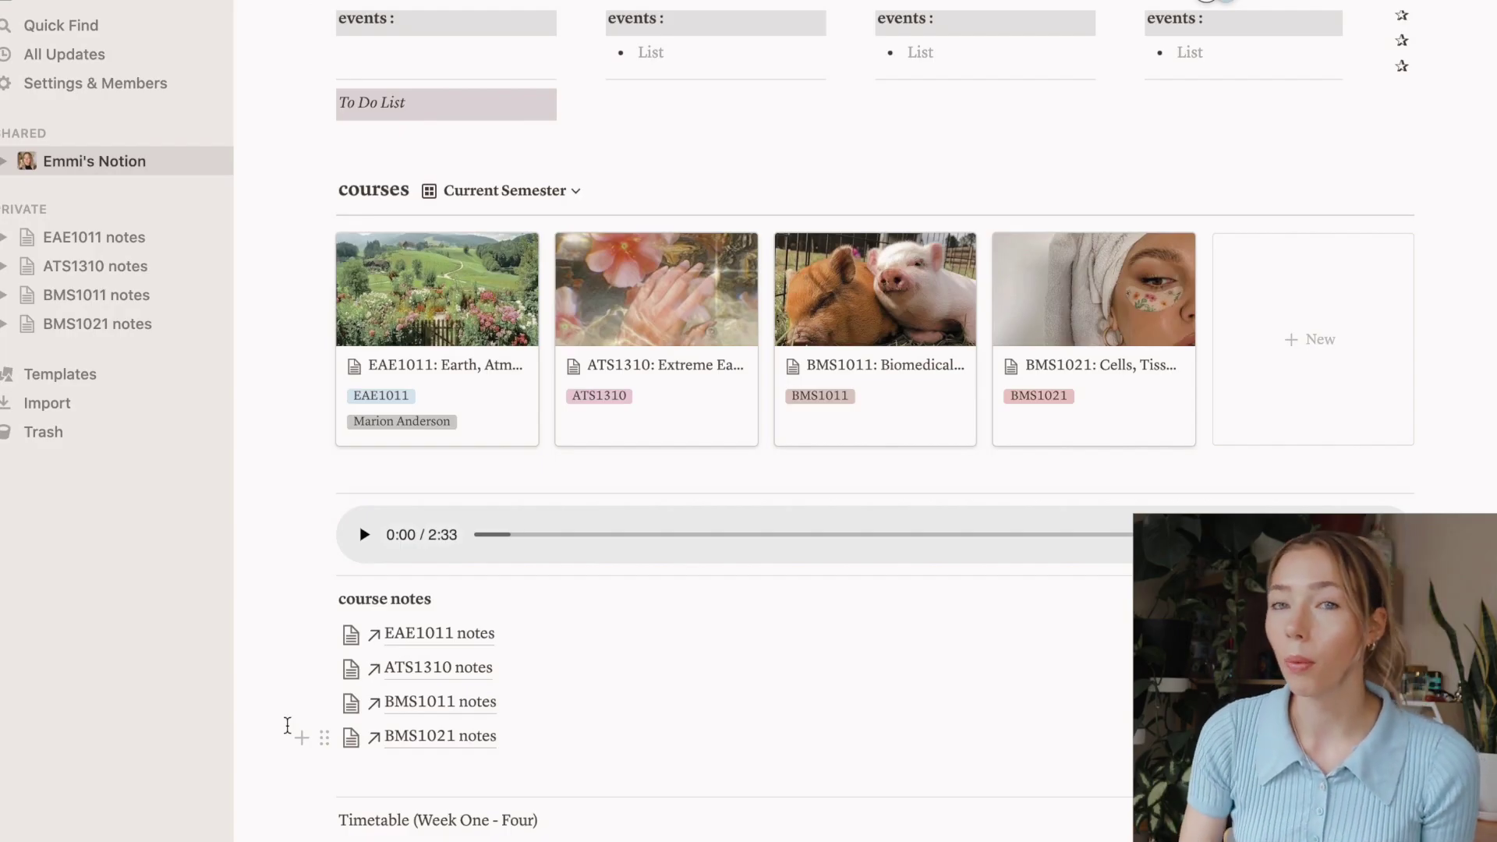
scroll(287, 725, down, 5)
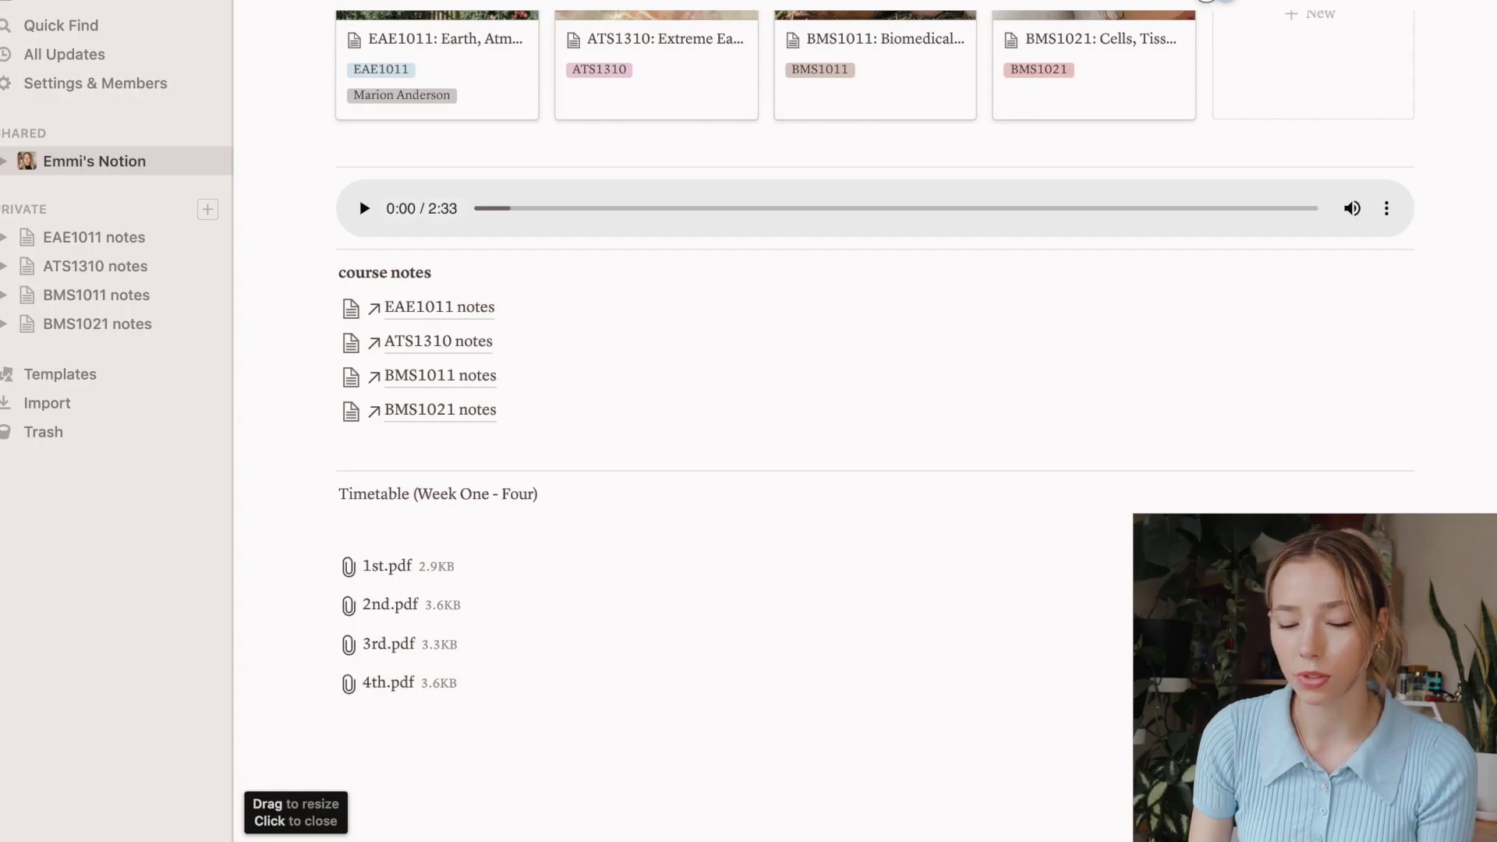
Drag the sidebar edge left to narrow it, then scroll to the Current Semester course gallery
scroll(312, 631, up, 3)
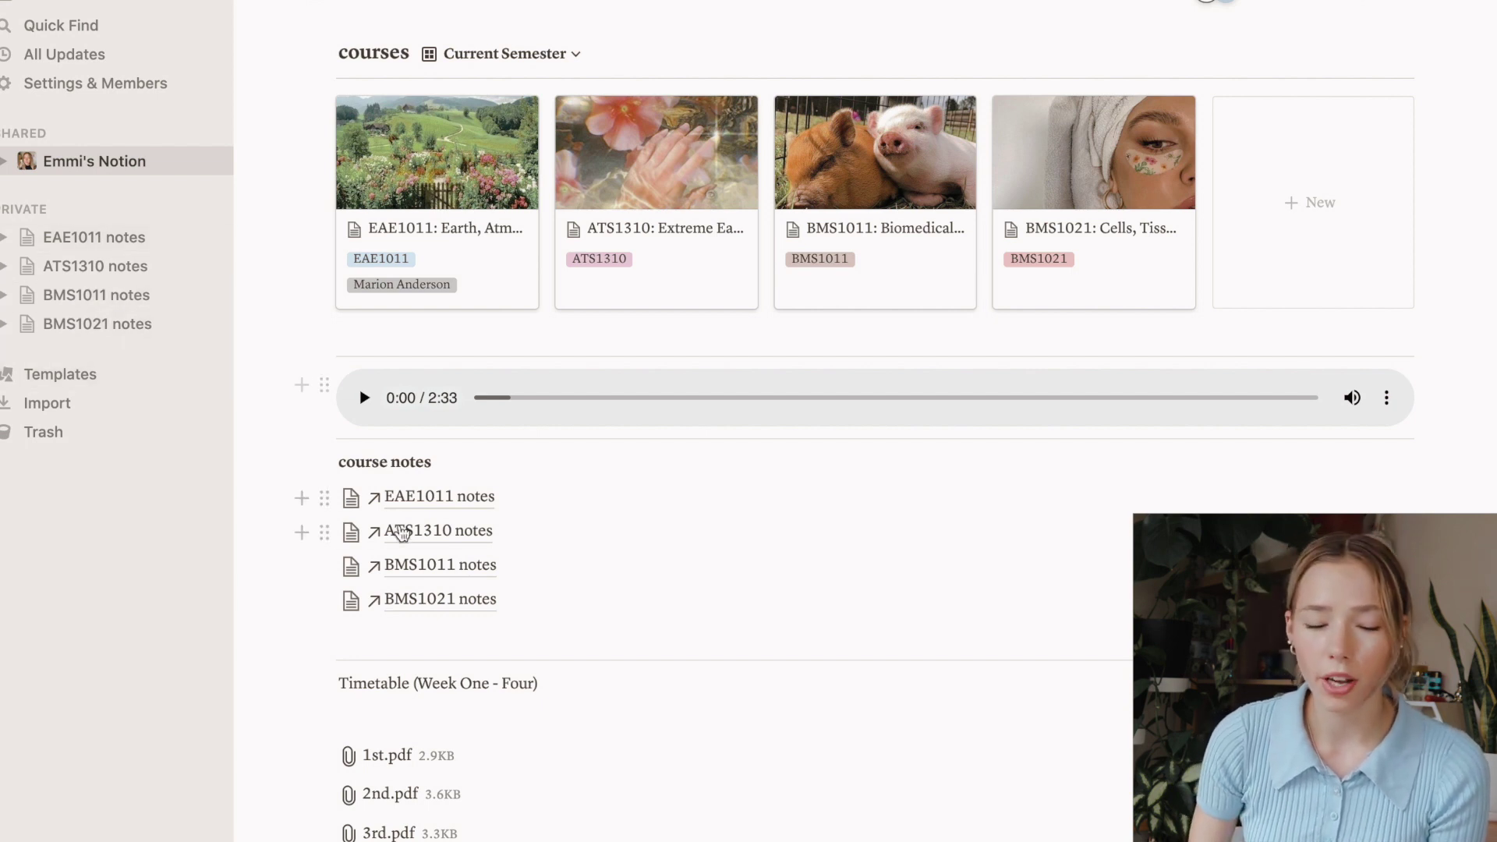
drag(233, 450, 186, 450)
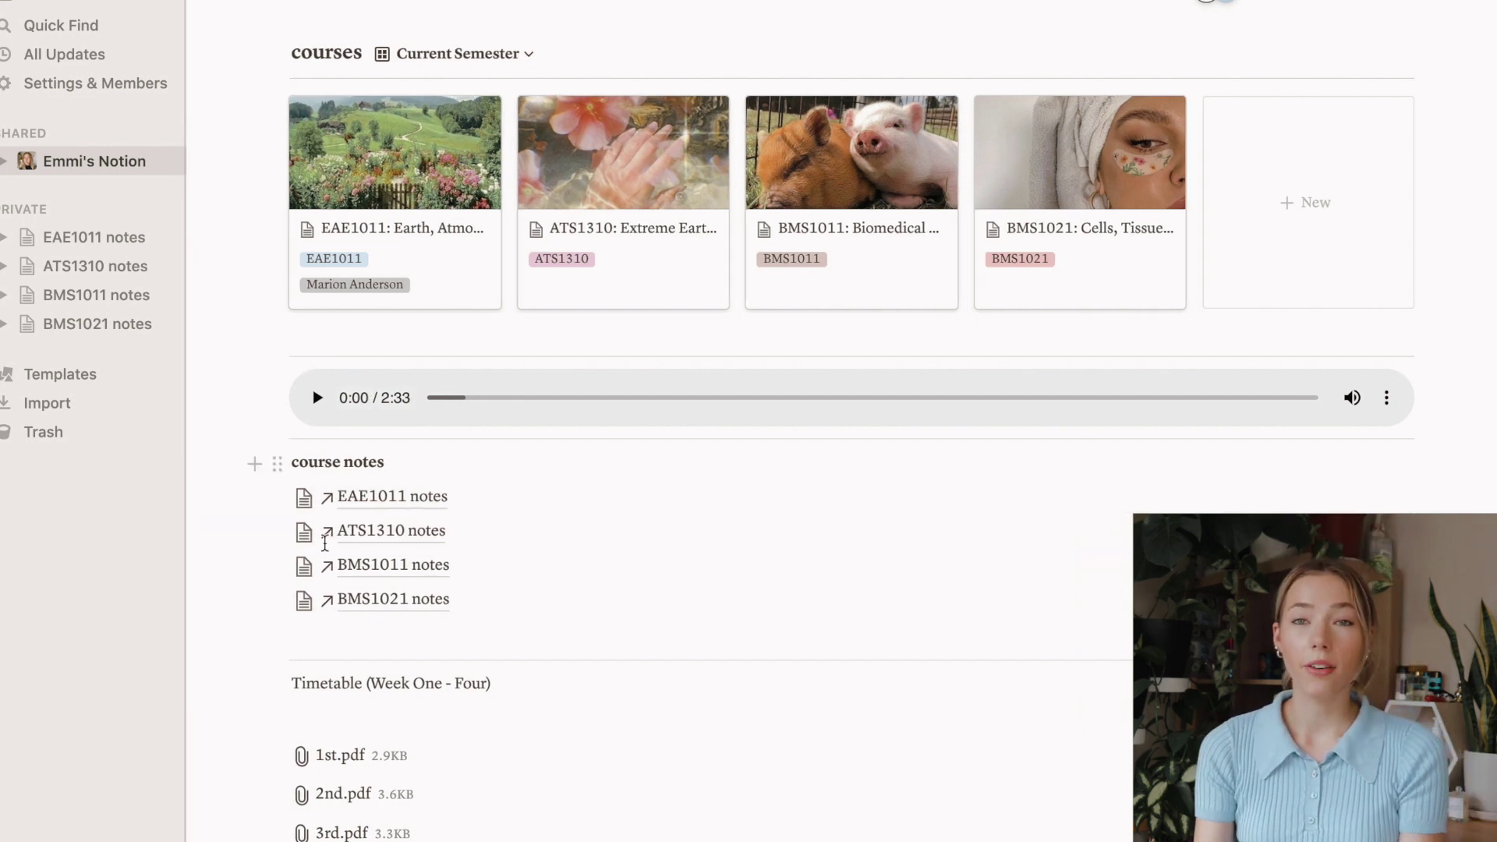
scroll(825, 581, up, 15)
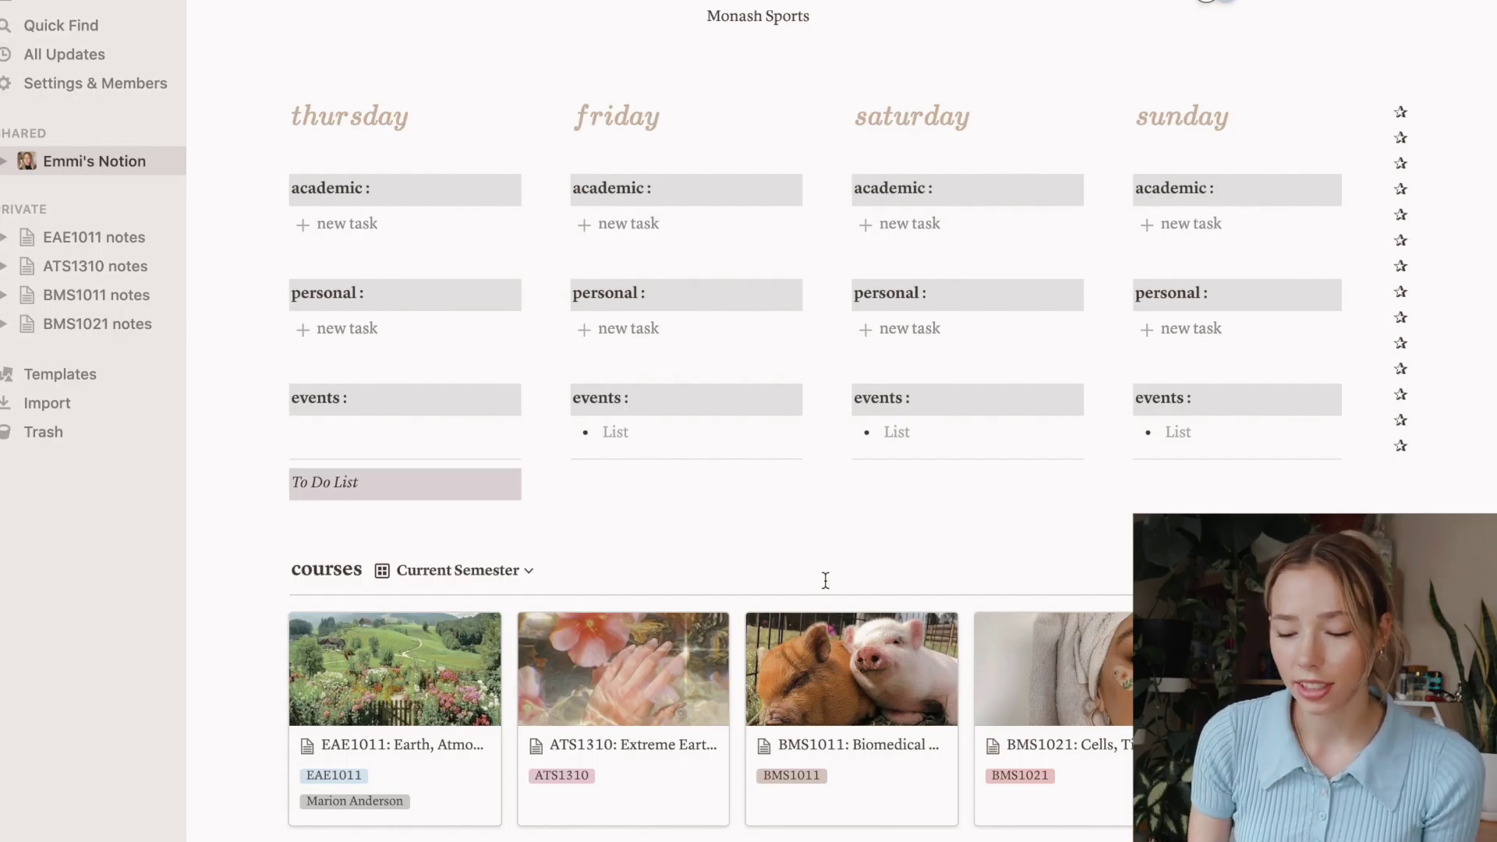
scroll(826, 580, down, 5)
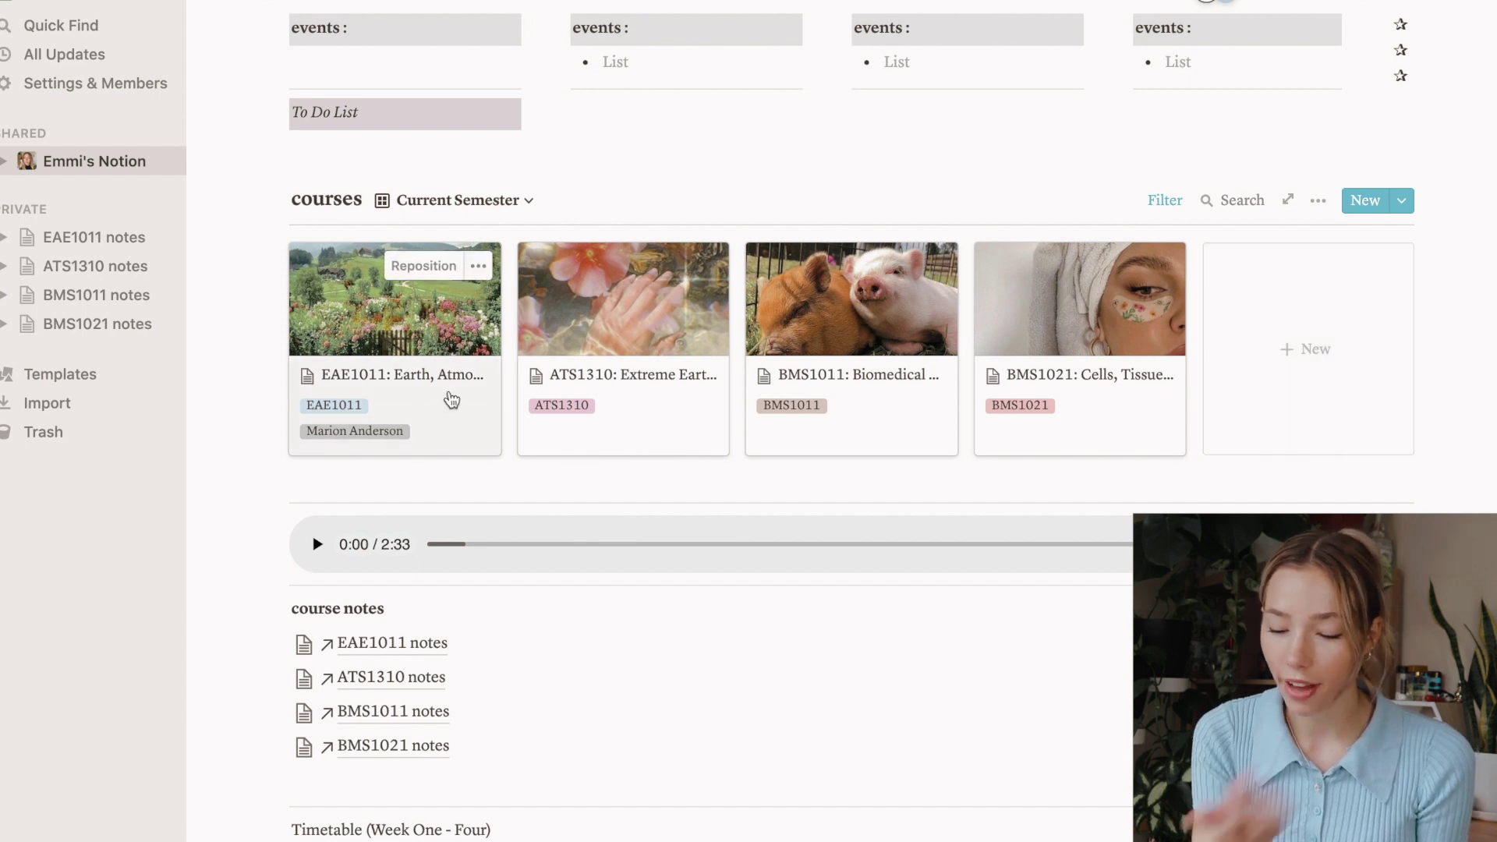
Open the EAE1011 course card as a peek and scroll to its Assignments table
click(404, 389)
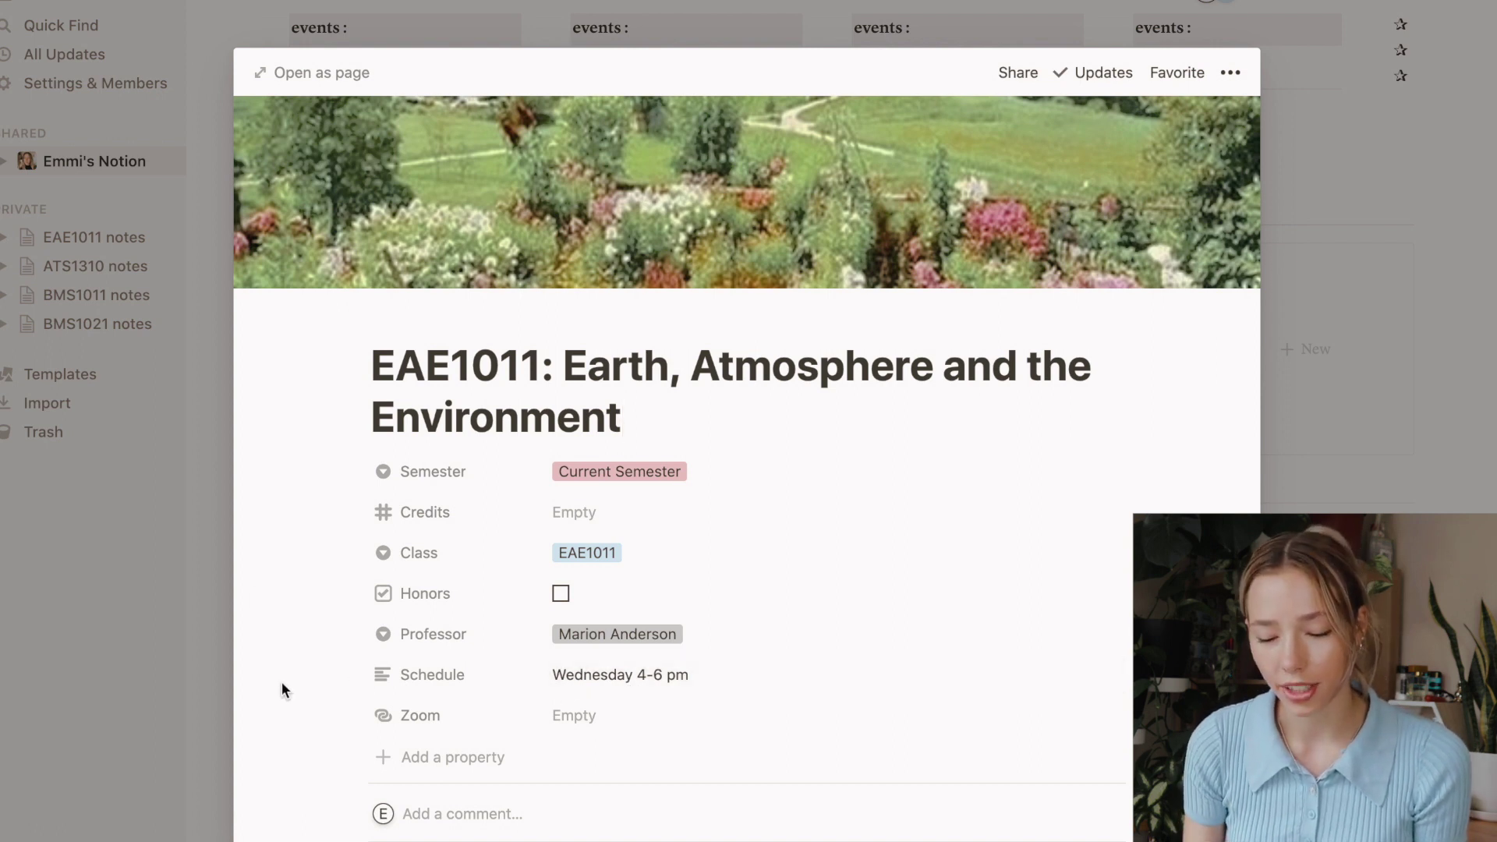
scroll(282, 681, down, 4)
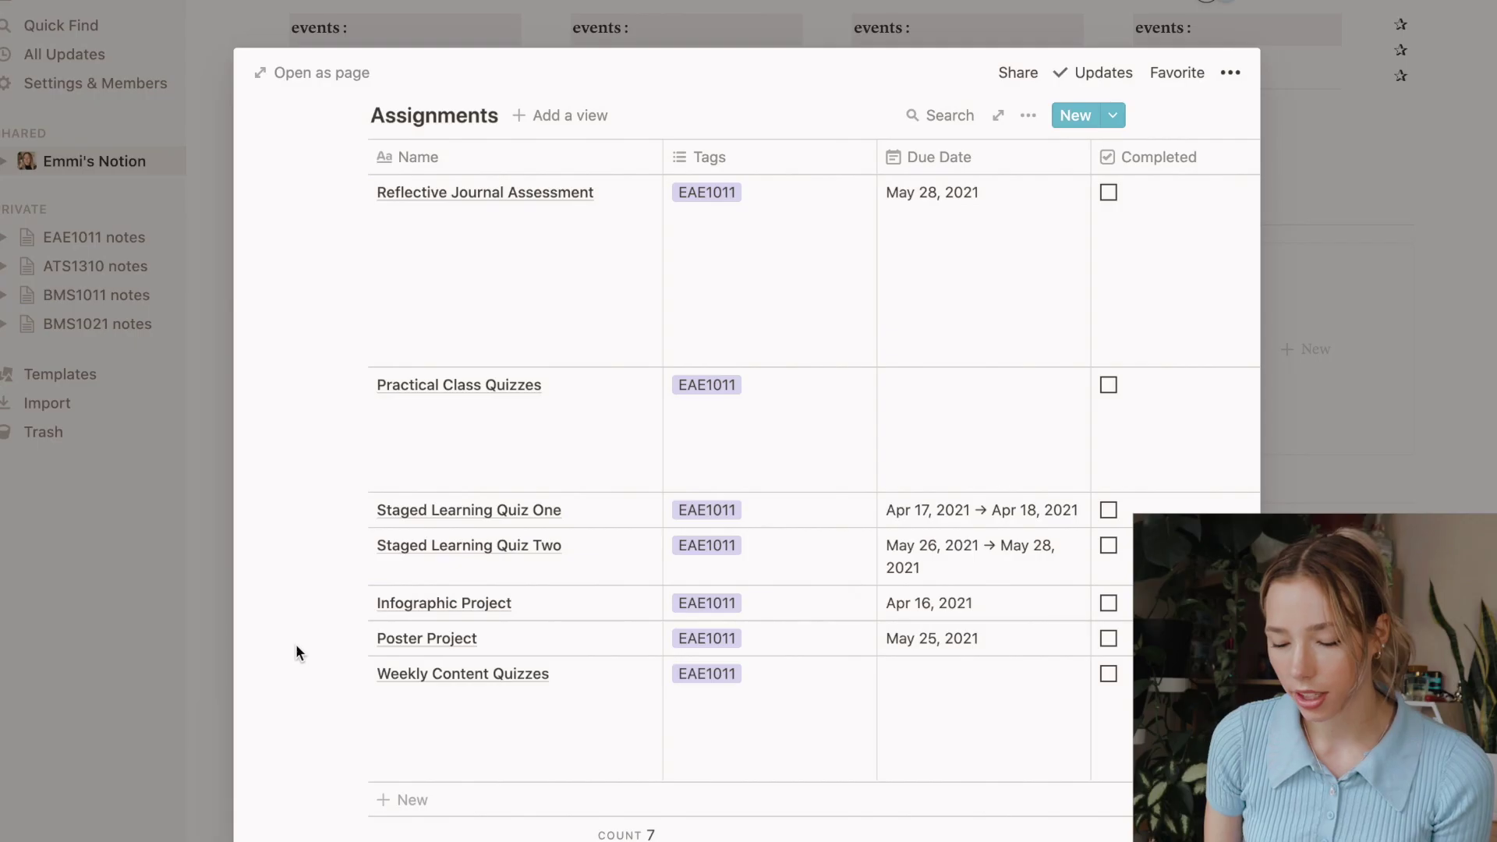
scroll(297, 645, up, 1)
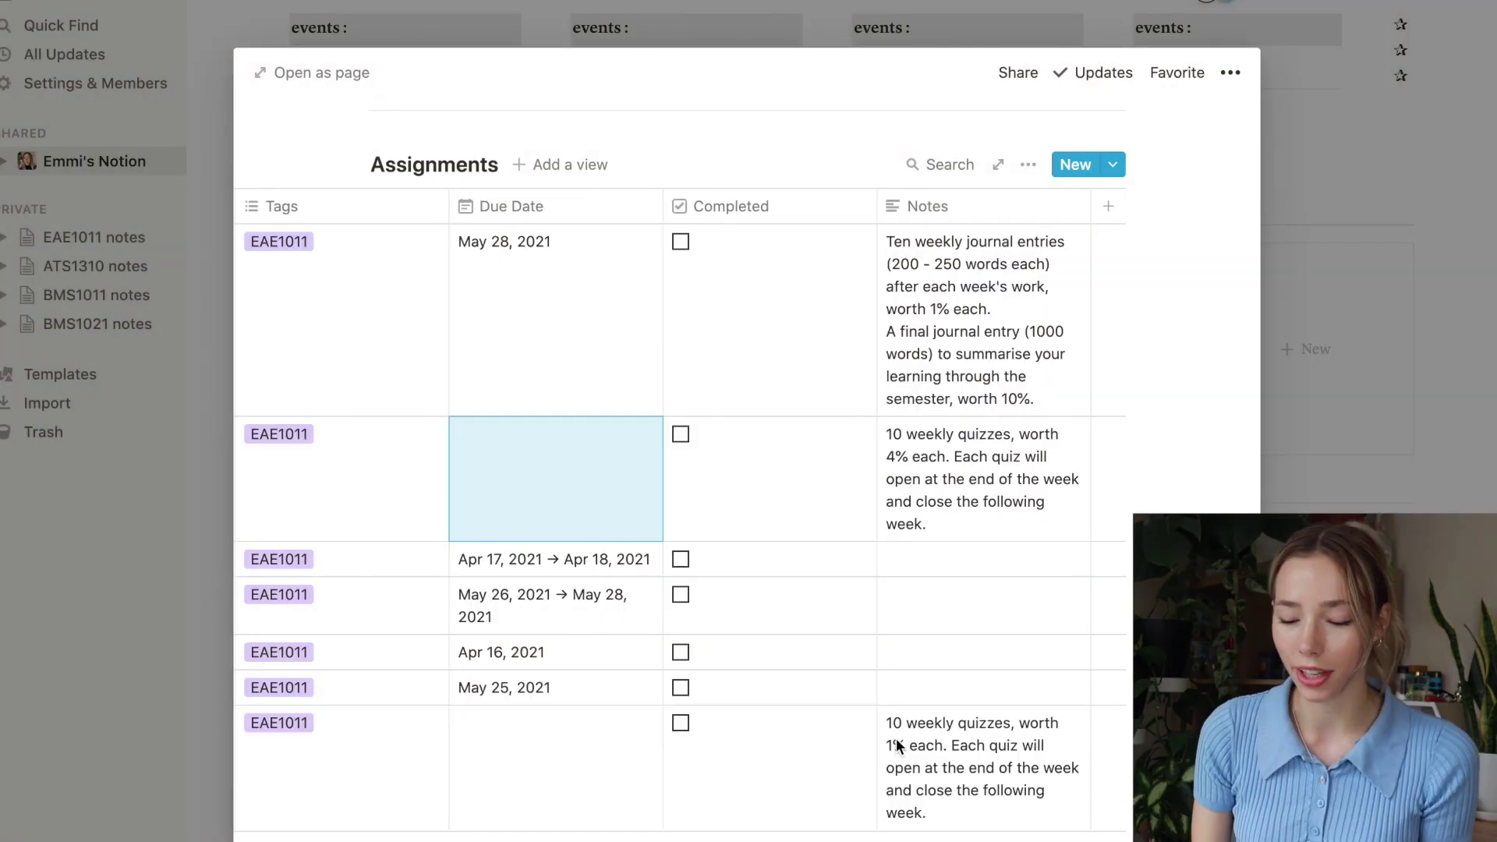
scroll(896, 737, down, 3)
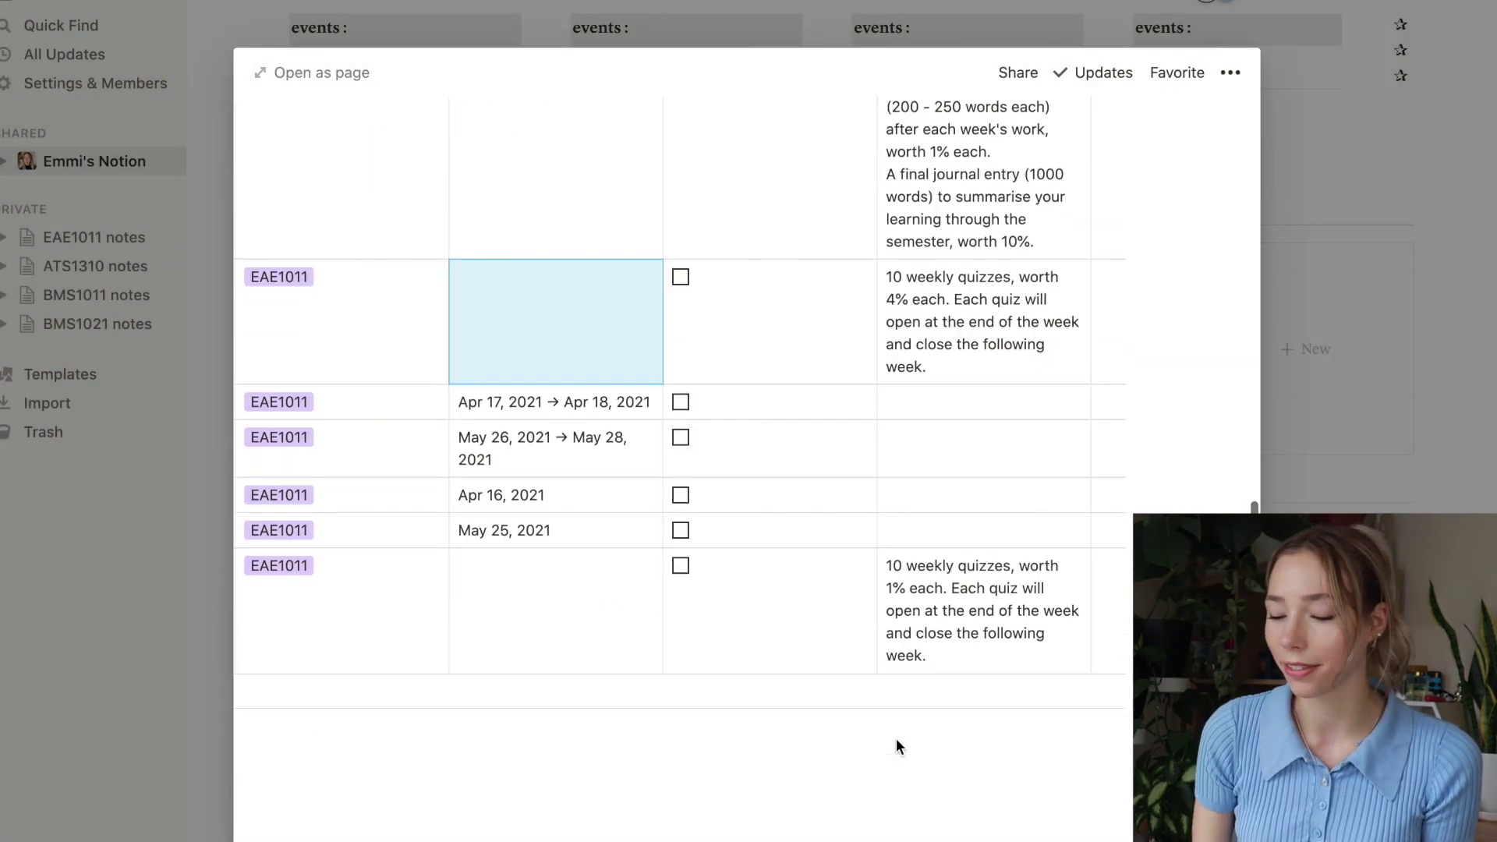
scroll(895, 737, up, 3)
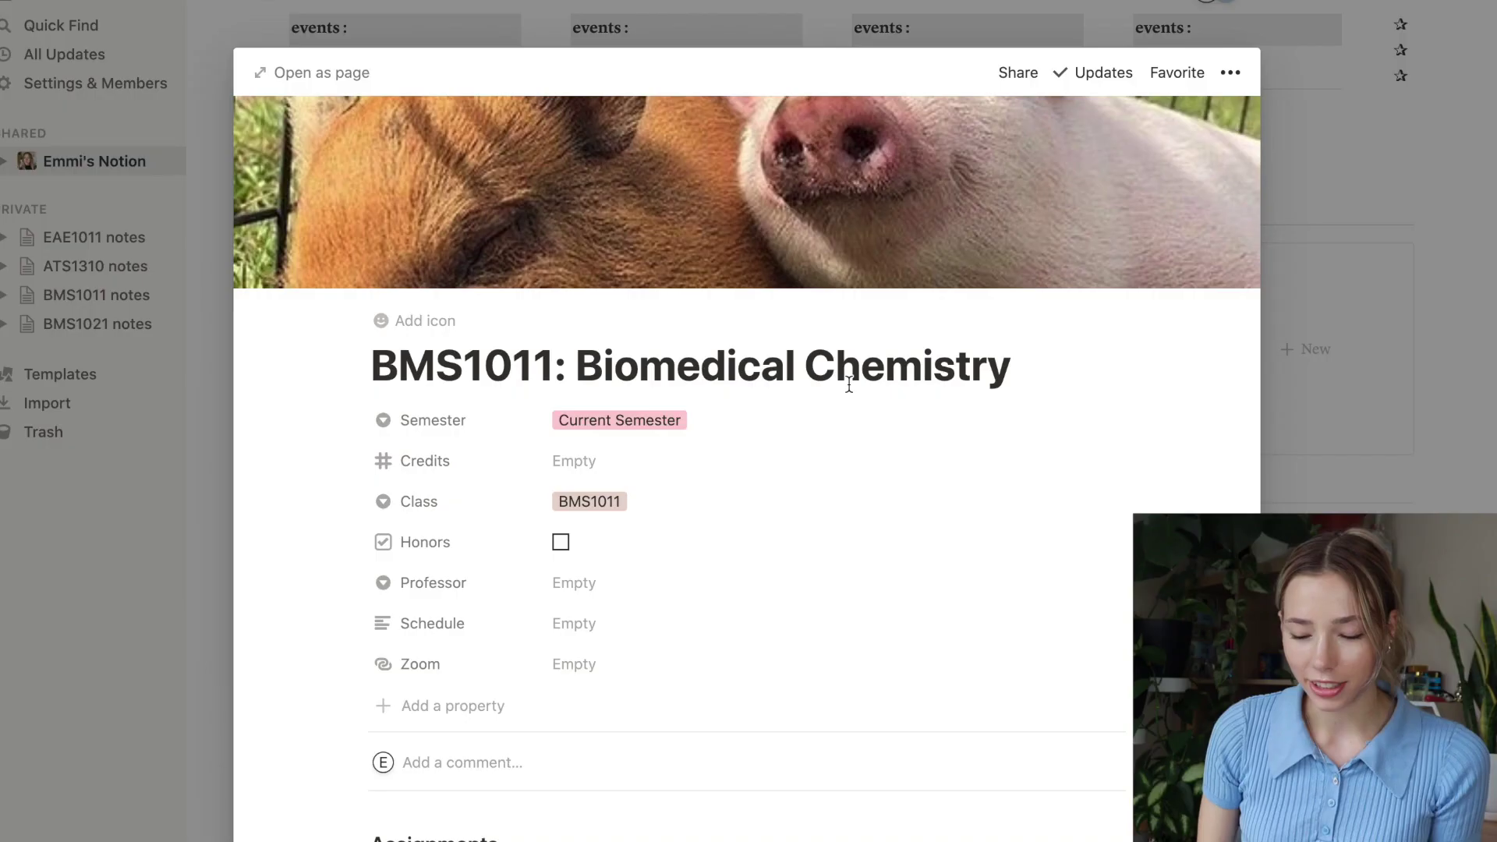
Scroll through the BMS1011: Biomedical Chemistry course page, then close it
scroll(928, 694, down, 15)
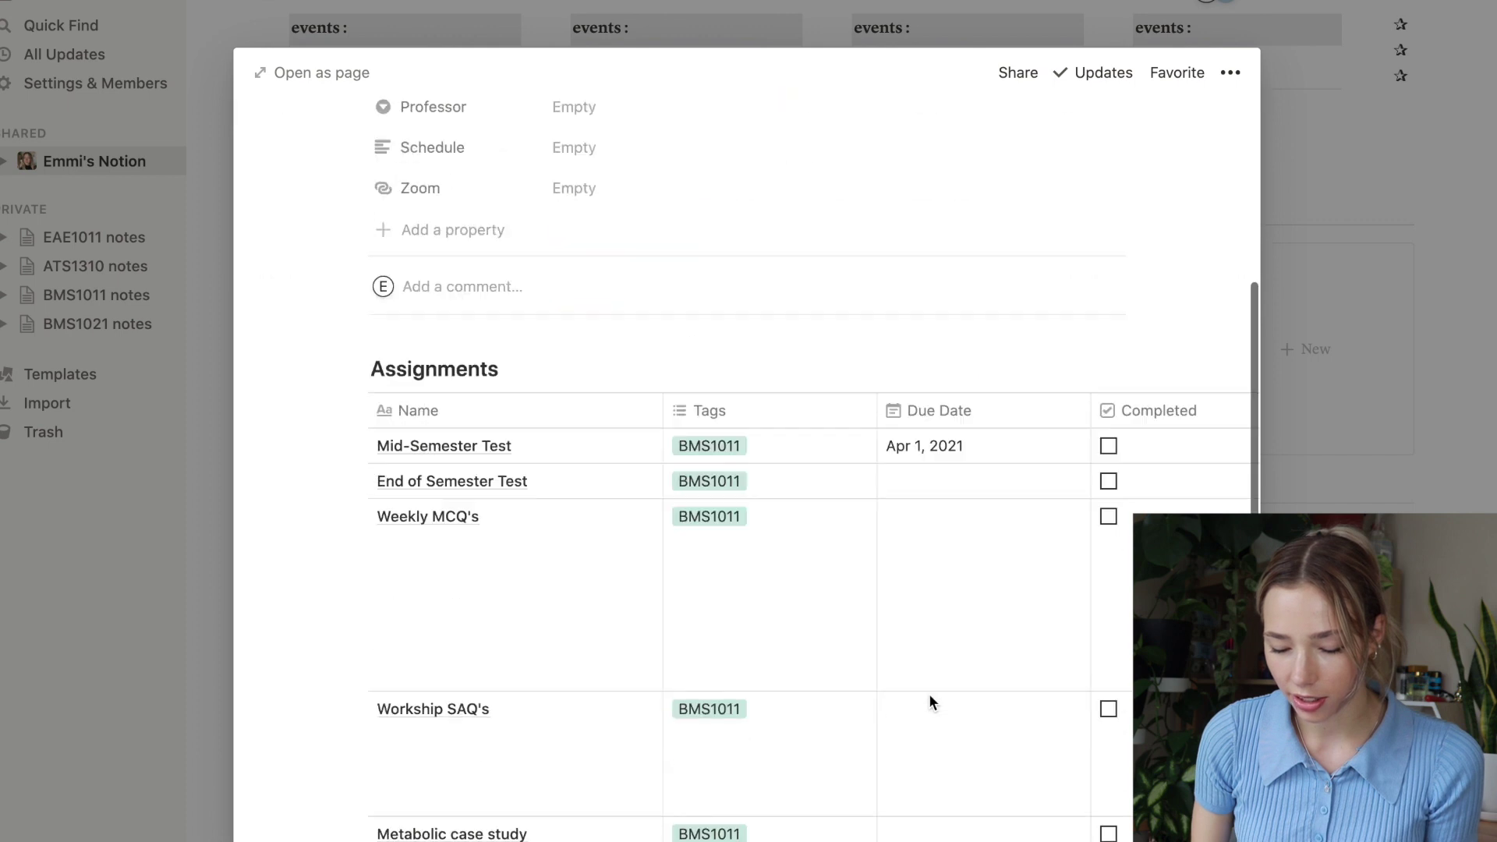
scroll(928, 694, up, 5)
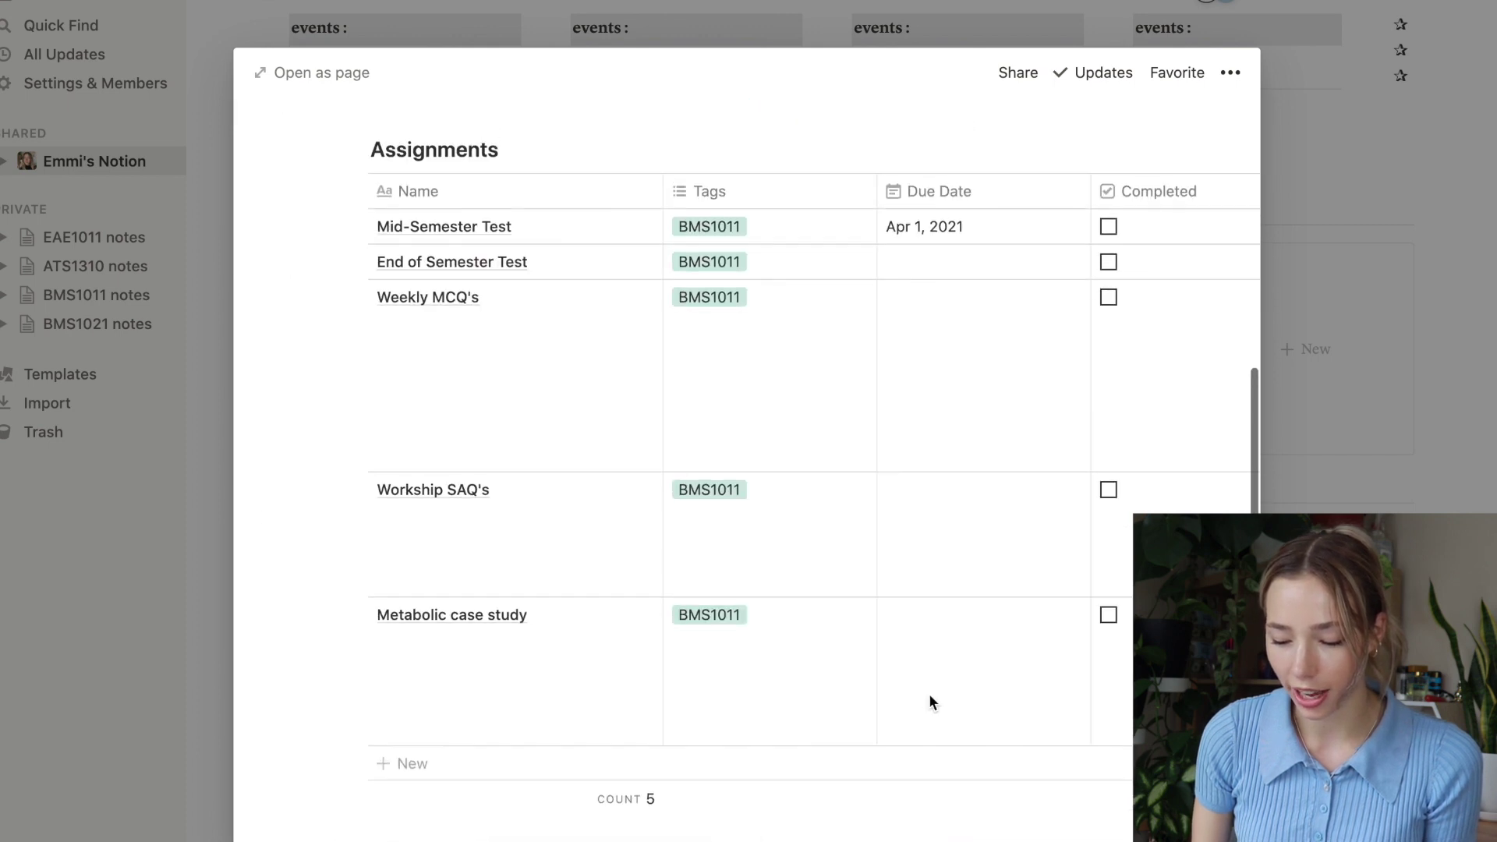
scroll(928, 694, right, 5)
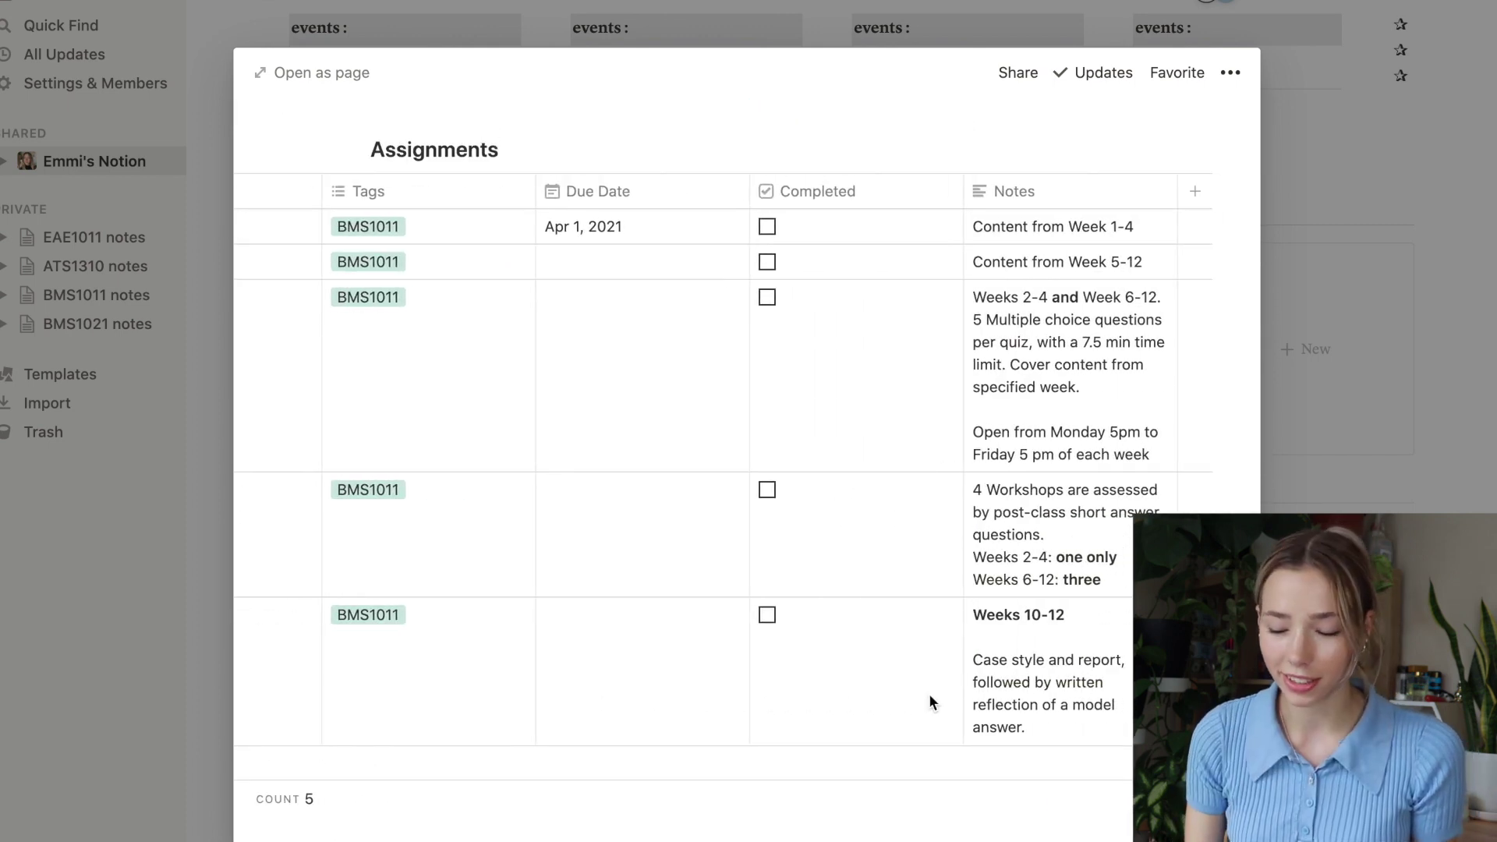
scroll(798, 707, left, 5)
scroll(798, 708, down, 6)
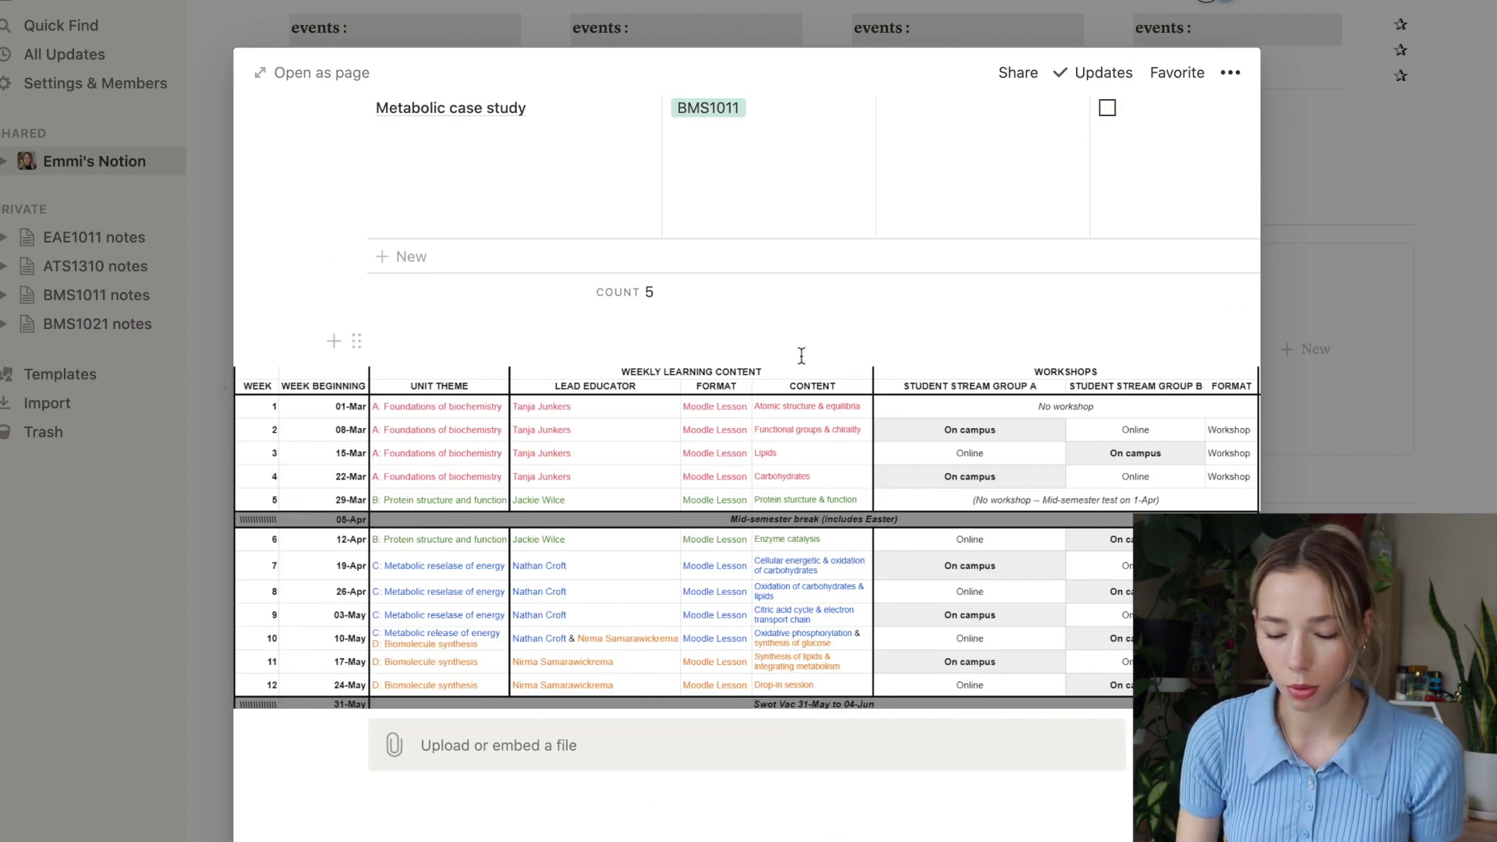
click(1345, 428)
Open the BMS1021 course page, scroll through its assessments, and close it with Esc
click(1122, 380)
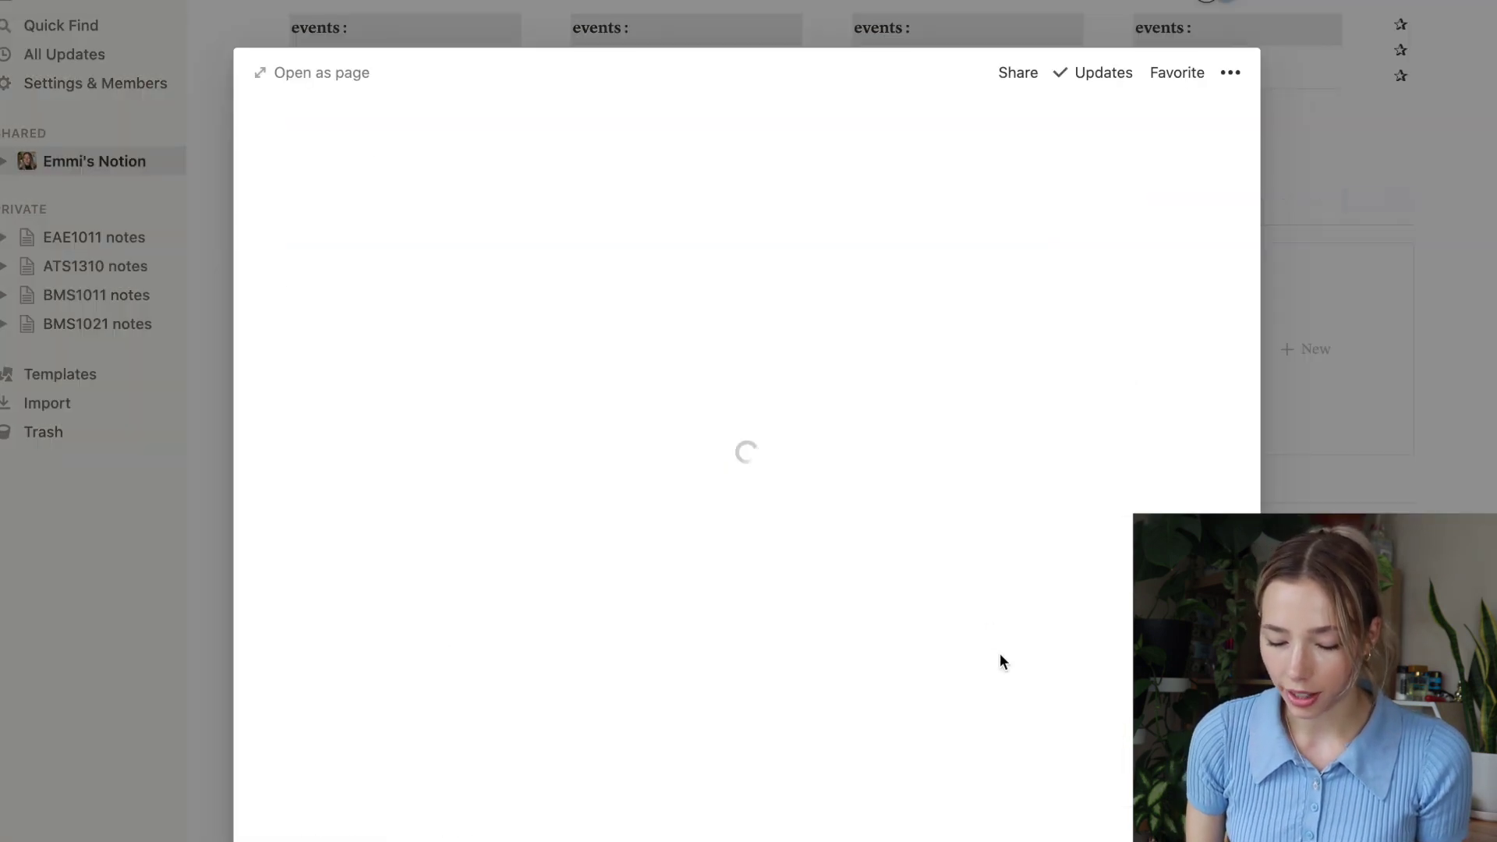
scroll(999, 661, down, 10)
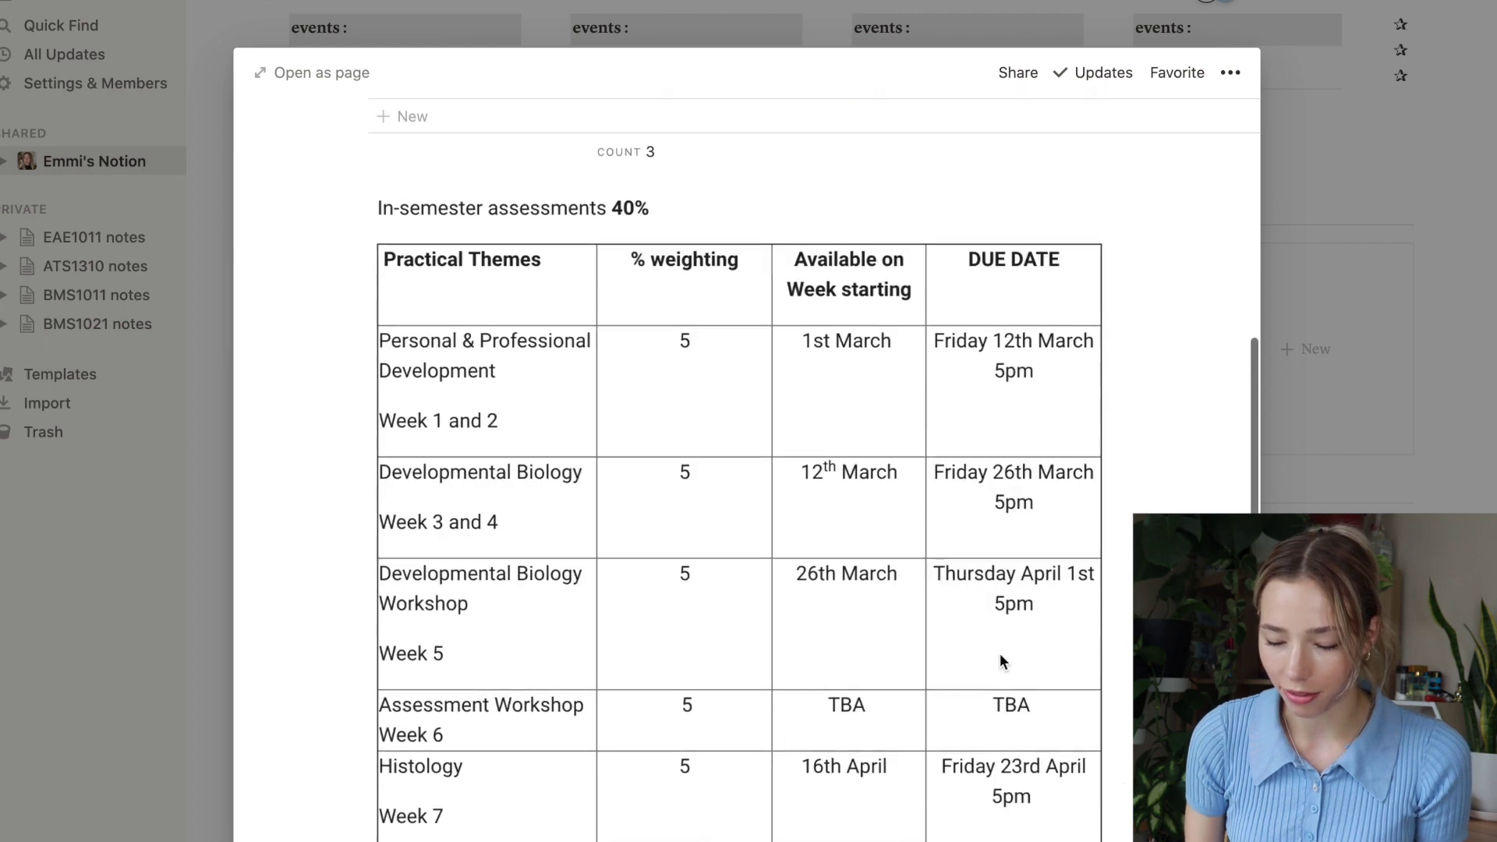
scroll(1000, 652, up, 5)
scroll(742, 568, right, 3)
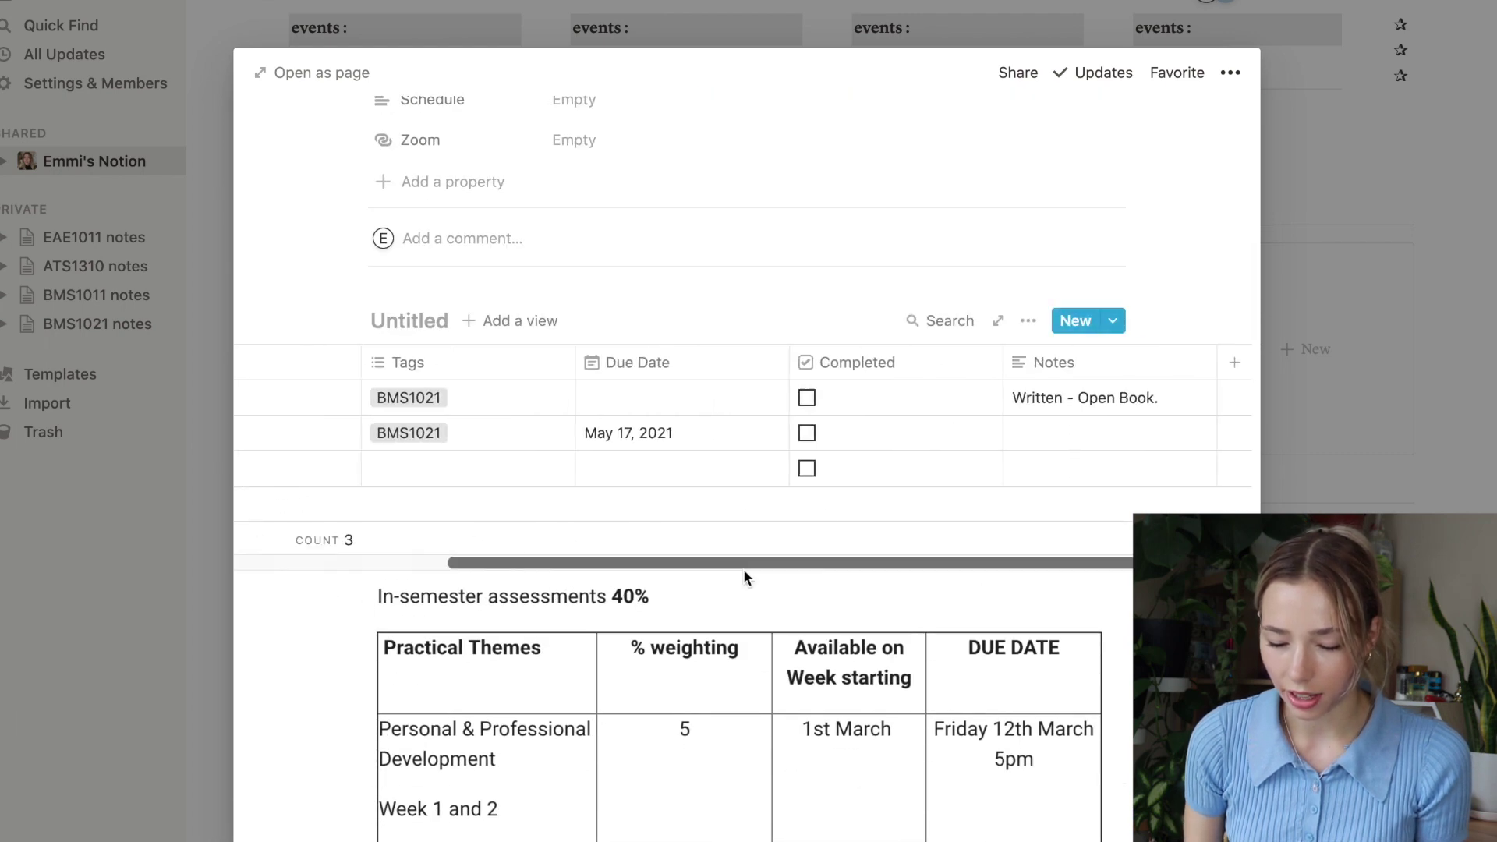
scroll(742, 568, left, 3)
scroll(742, 569, down, 6)
scroll(744, 573, down, 3)
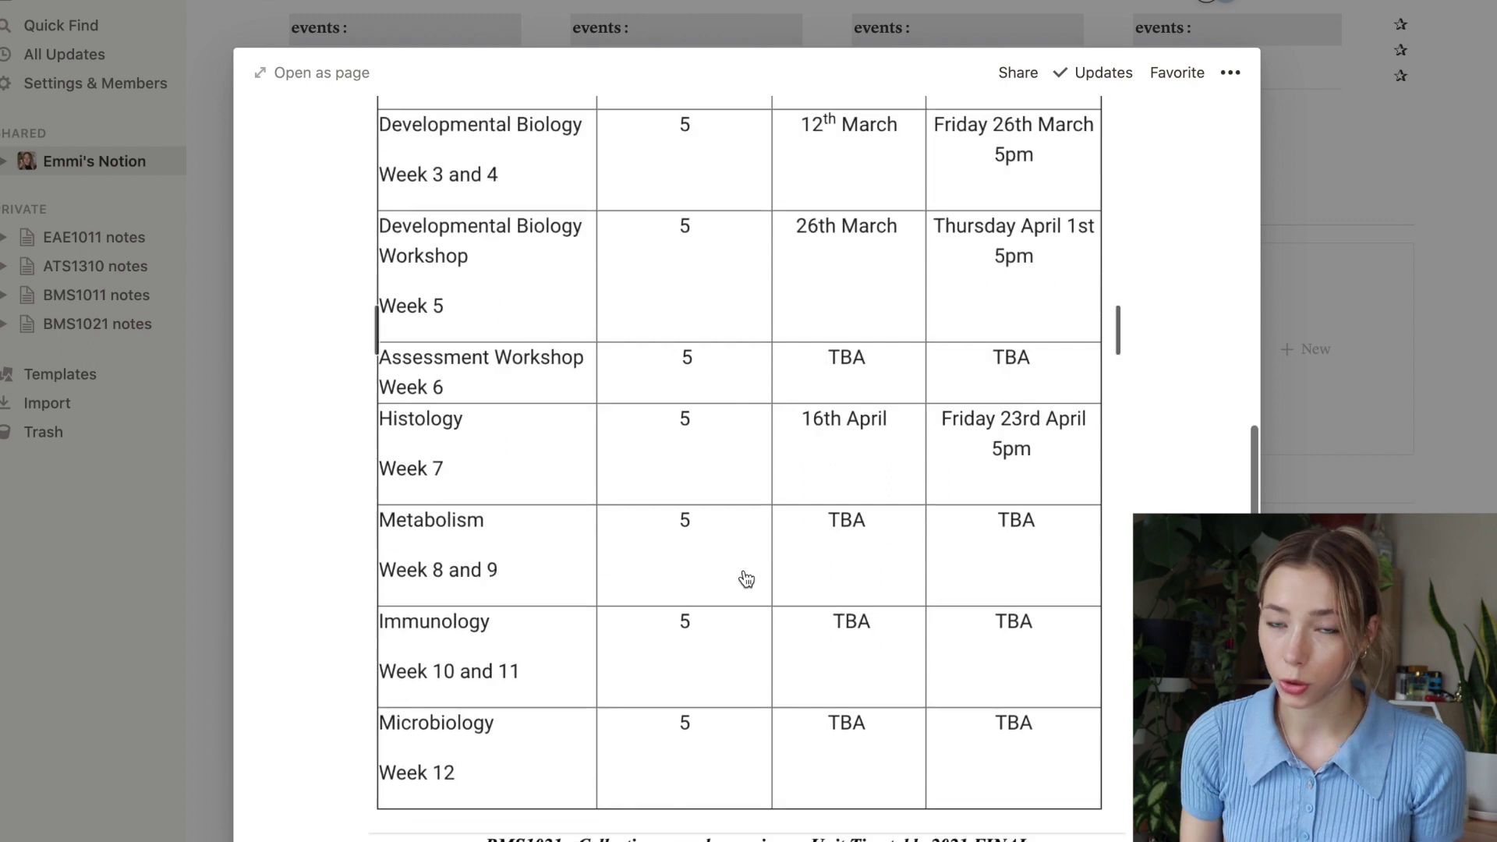
scroll(744, 578, down, 2)
scroll(856, 636, up, 5)
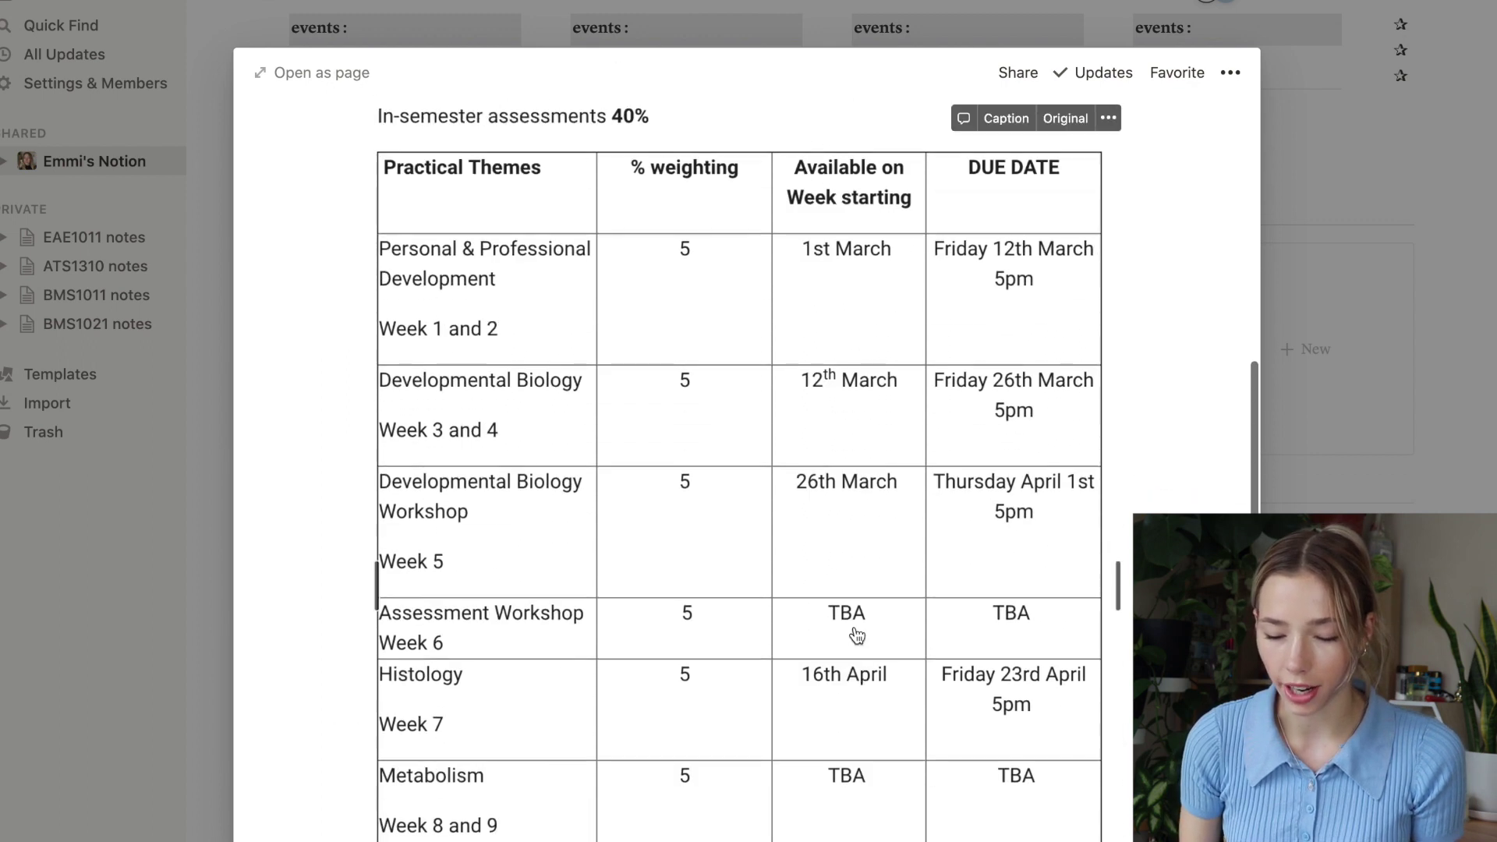
scroll(856, 635, down, 1)
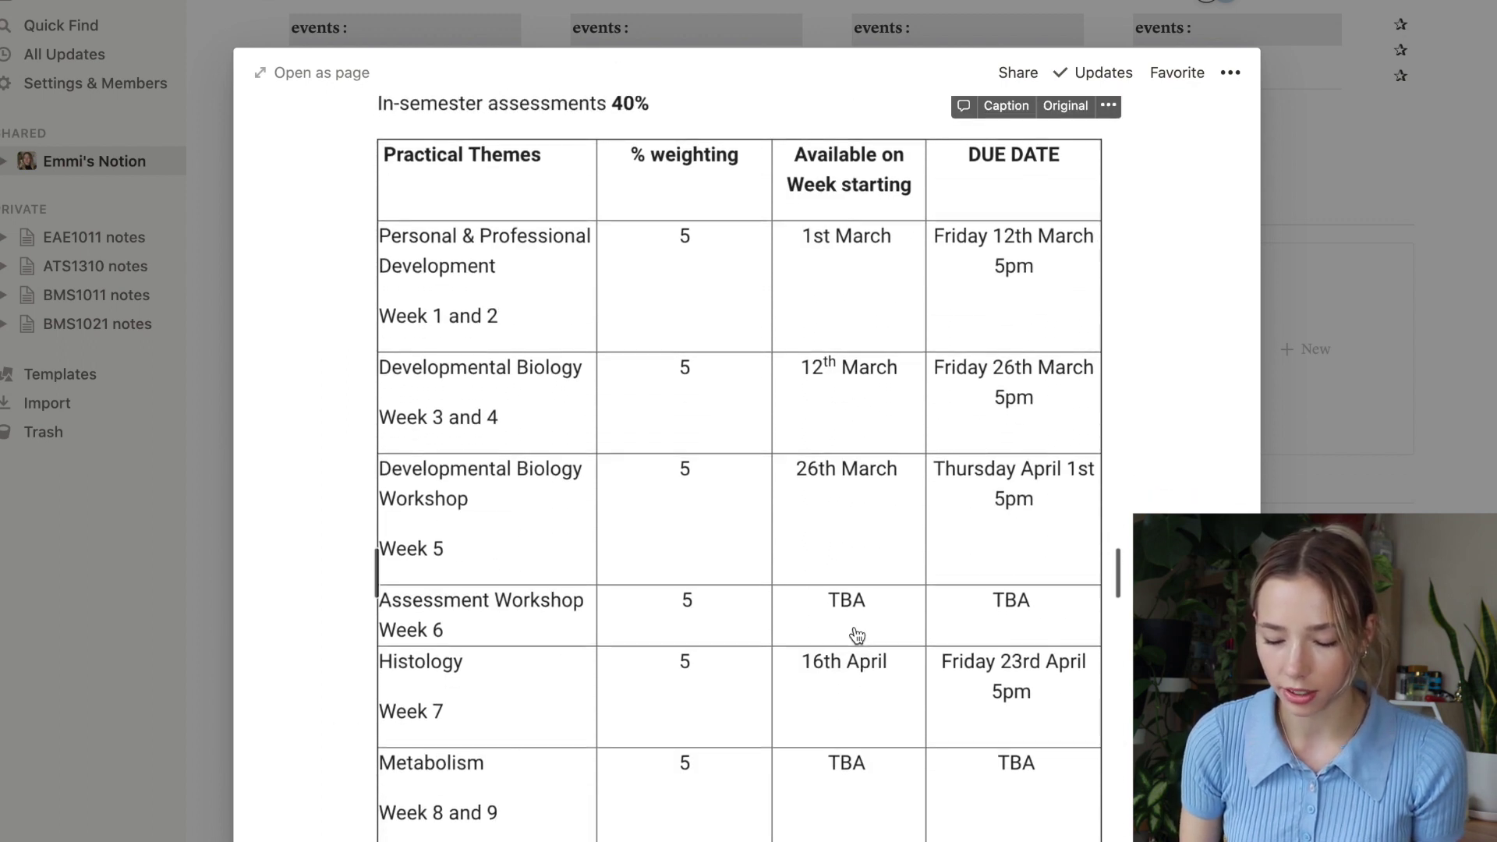
scroll(667, 711, down, 3)
scroll(668, 712, up, 3)
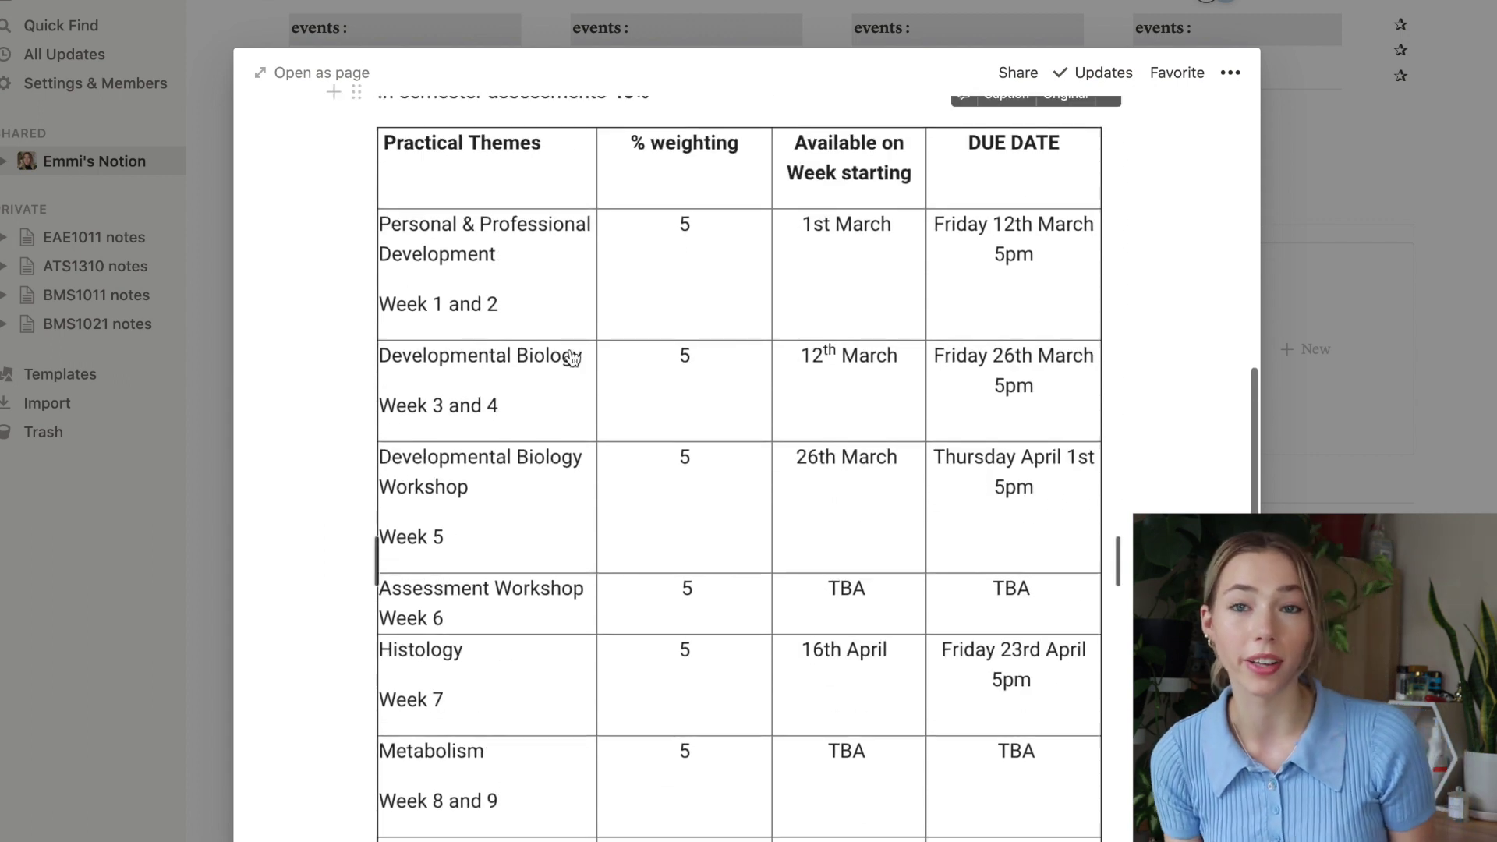
scroll(891, 583, down, 6)
scroll(891, 583, down, 5)
key(Escape)
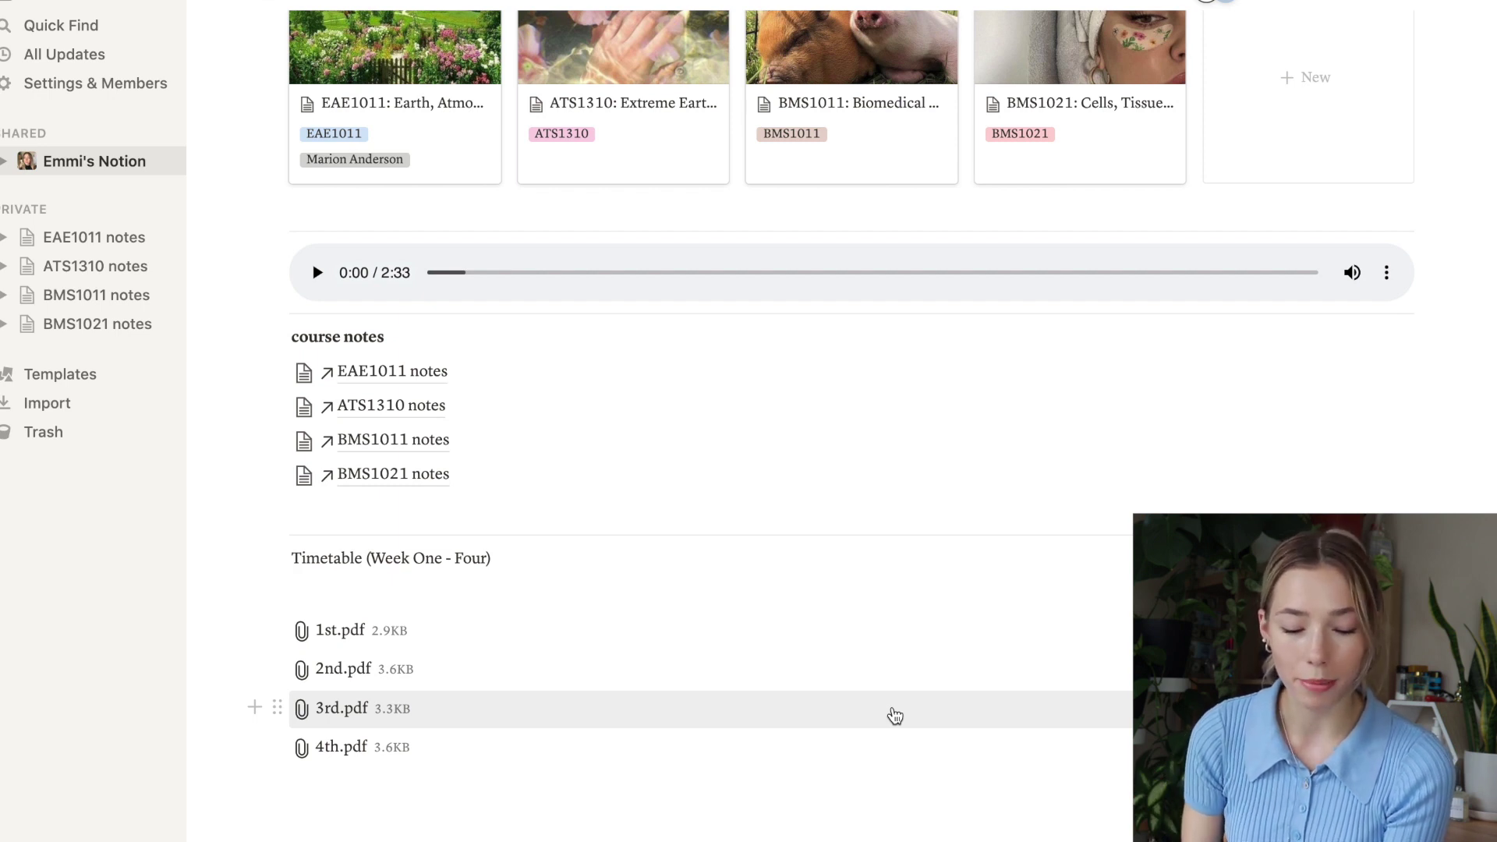
Go to the BMS1011 notes page and open the week one notes
click(385, 440)
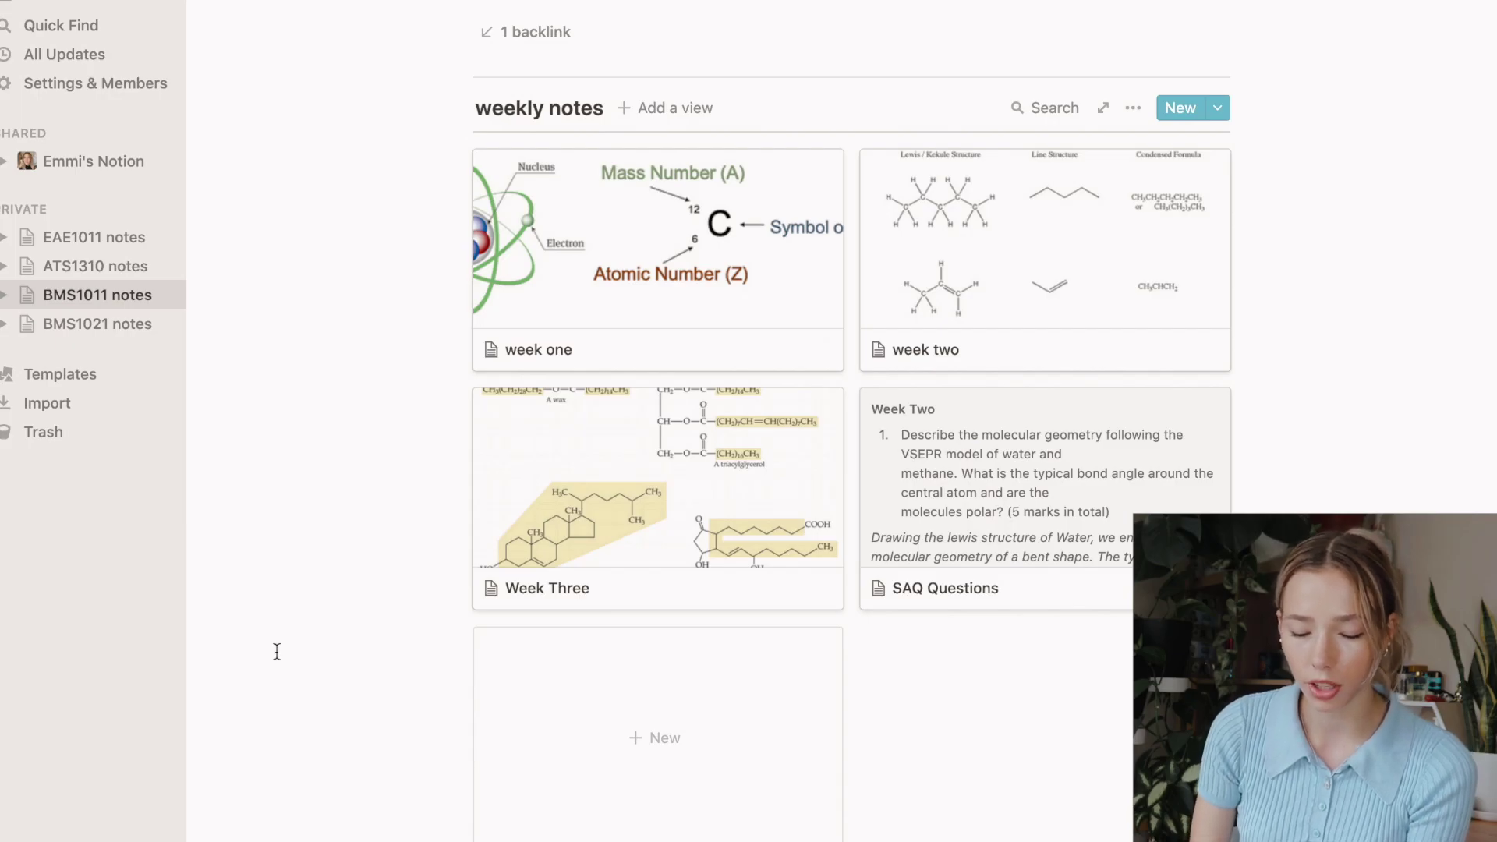
click(697, 301)
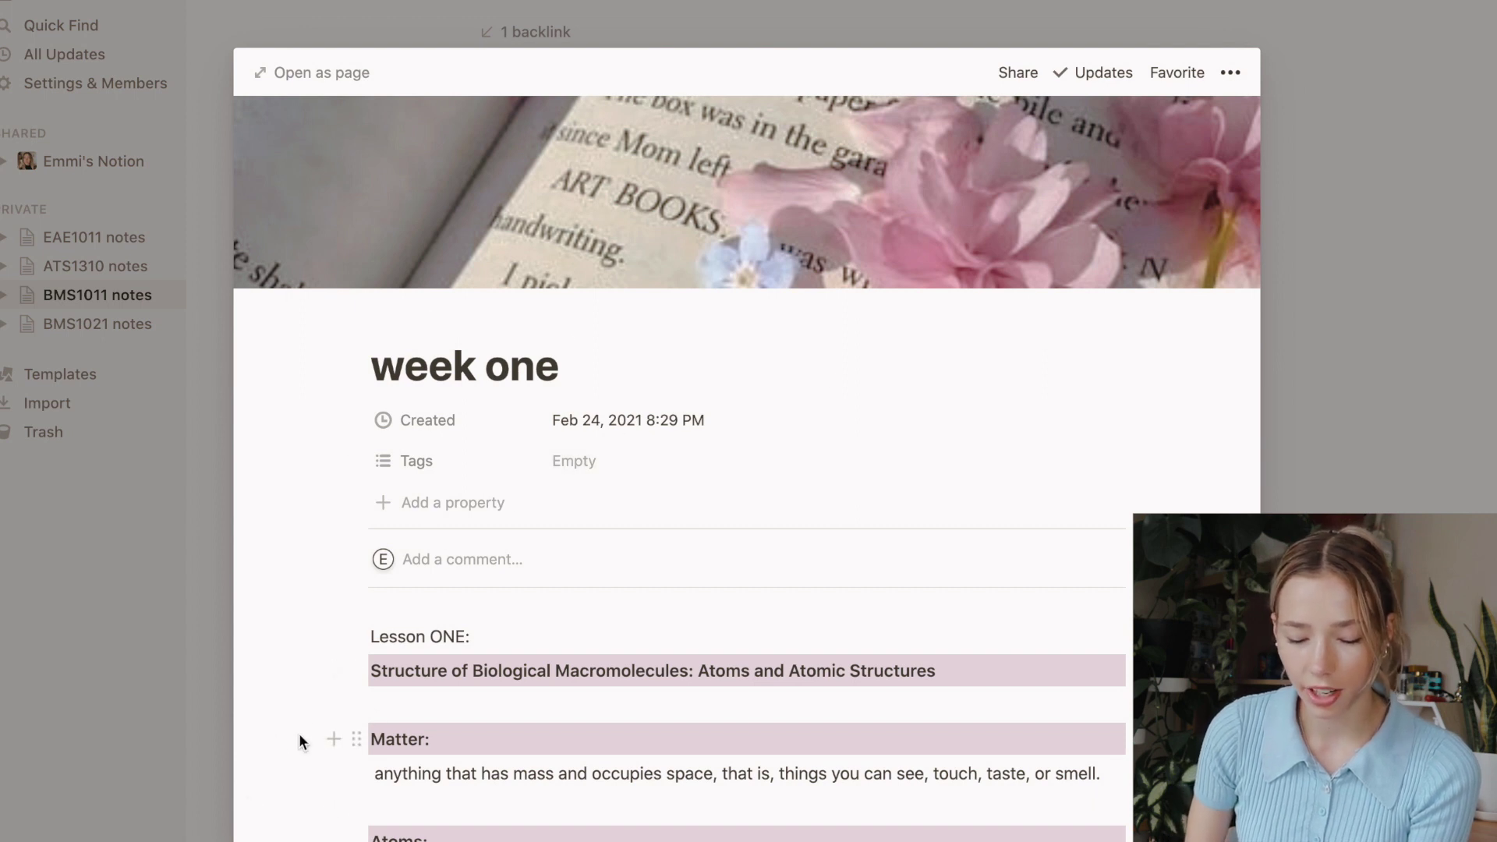
scroll(333, 686, down, 5)
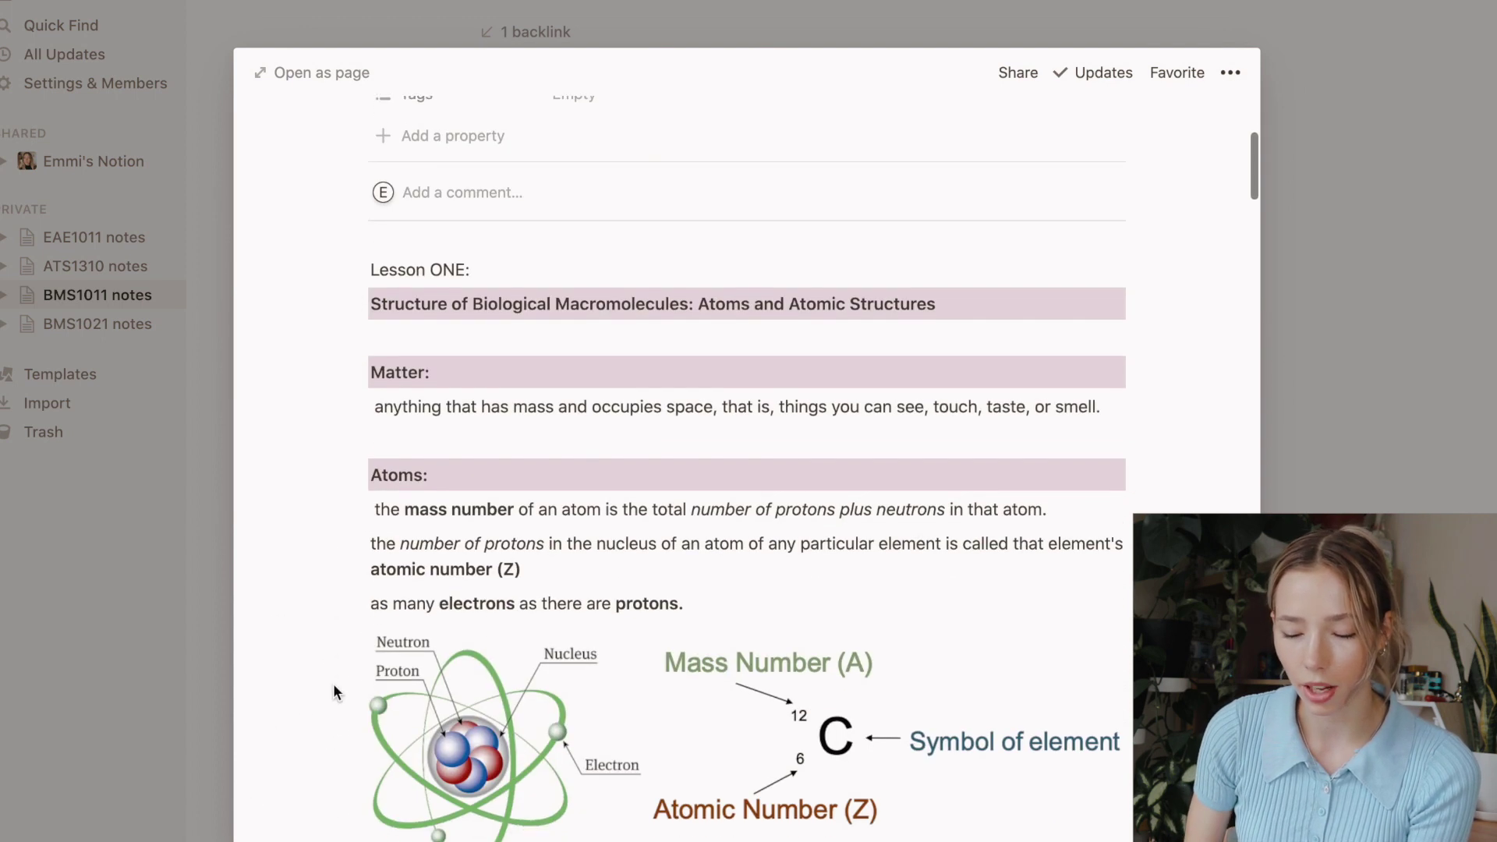
scroll(334, 689, down, 3)
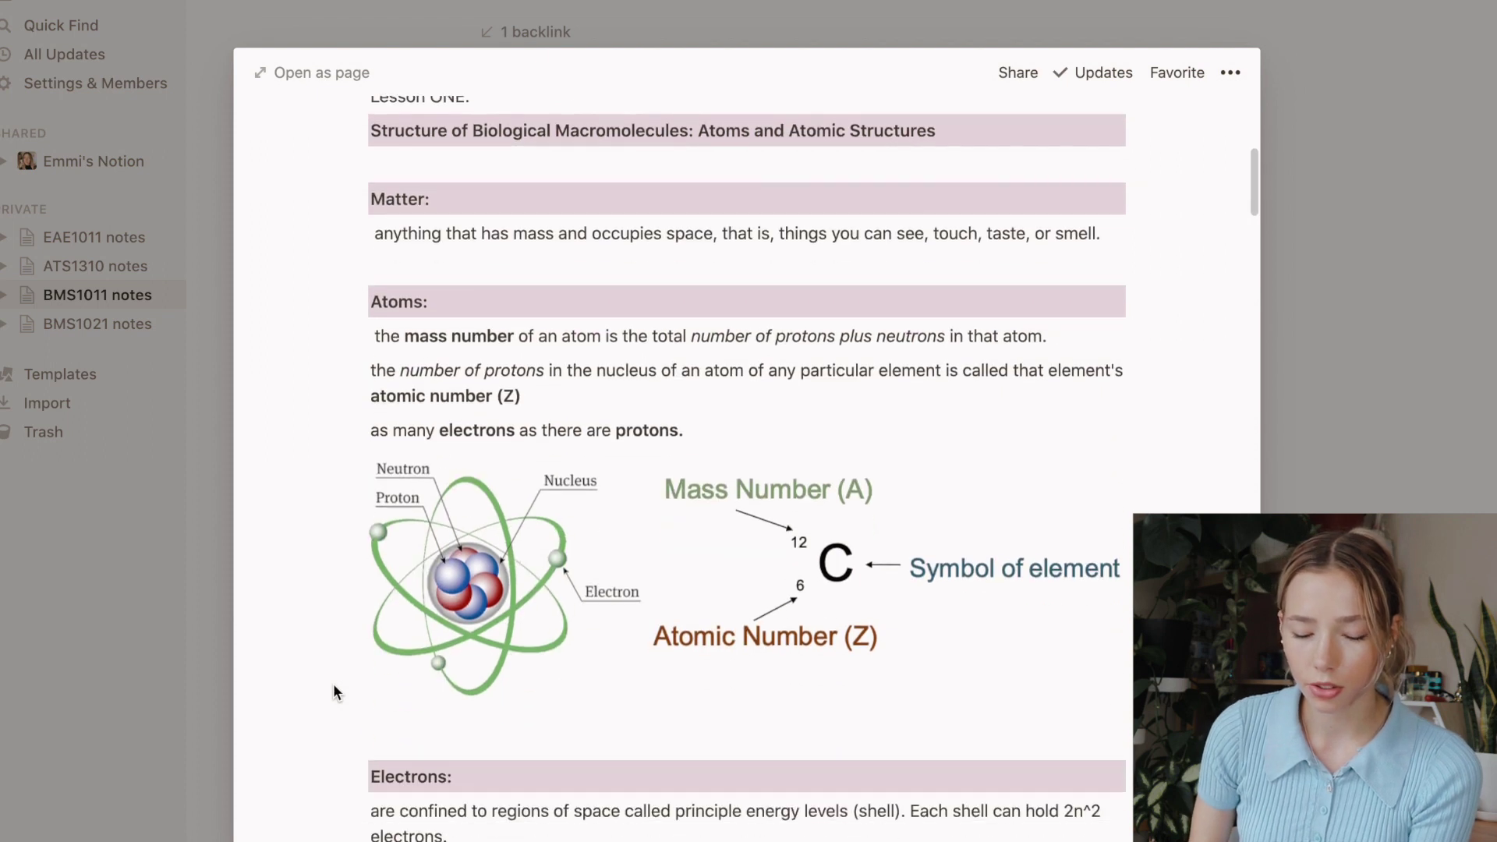
scroll(334, 692, down, 12)
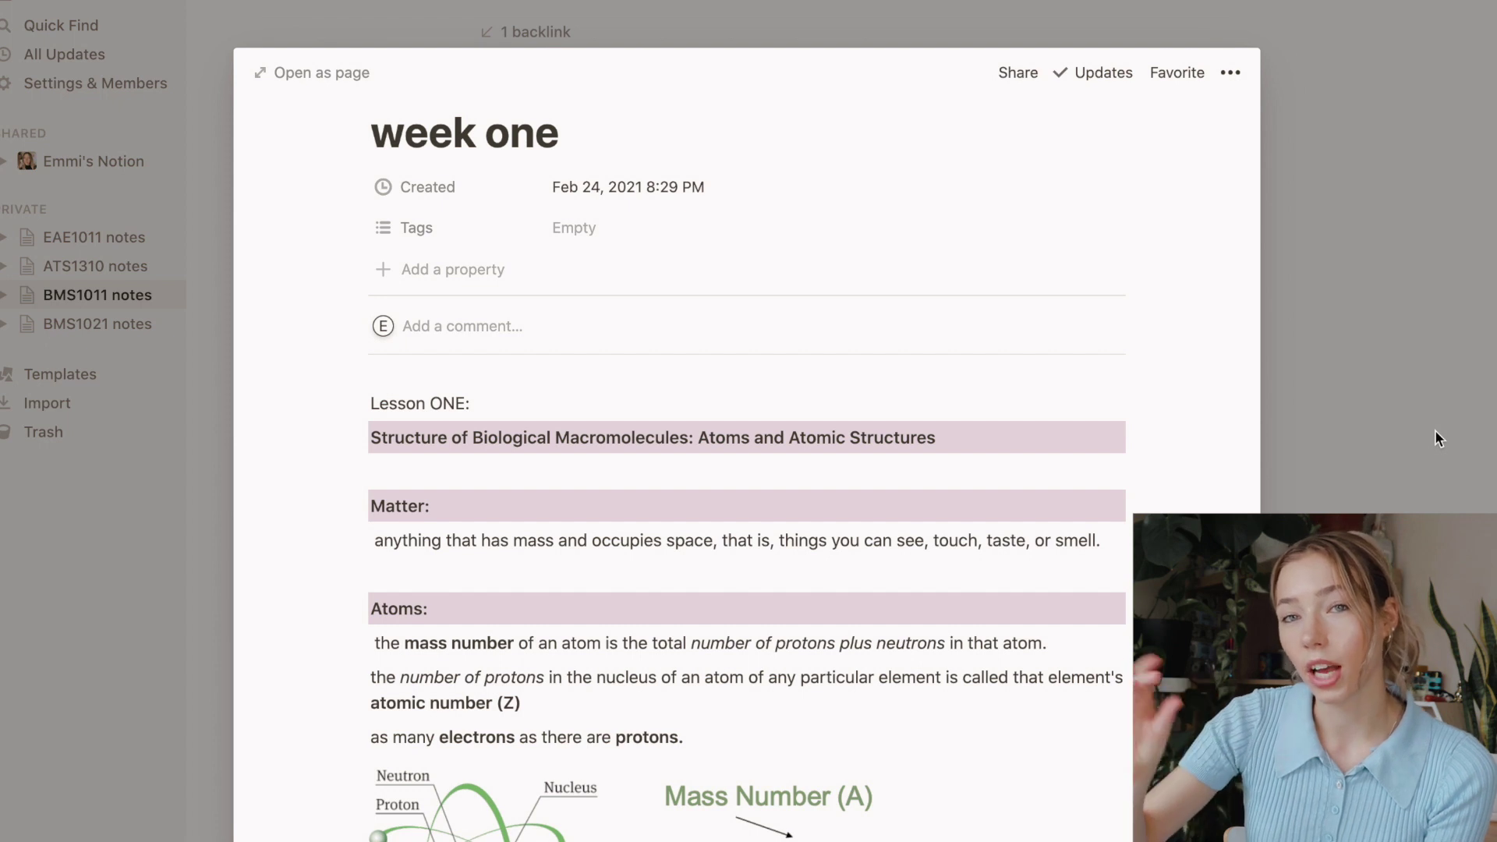
Read through the rest of the week one chemistry notes and close them
scroll(348, 565, down, 20)
scroll(348, 565, down, 9)
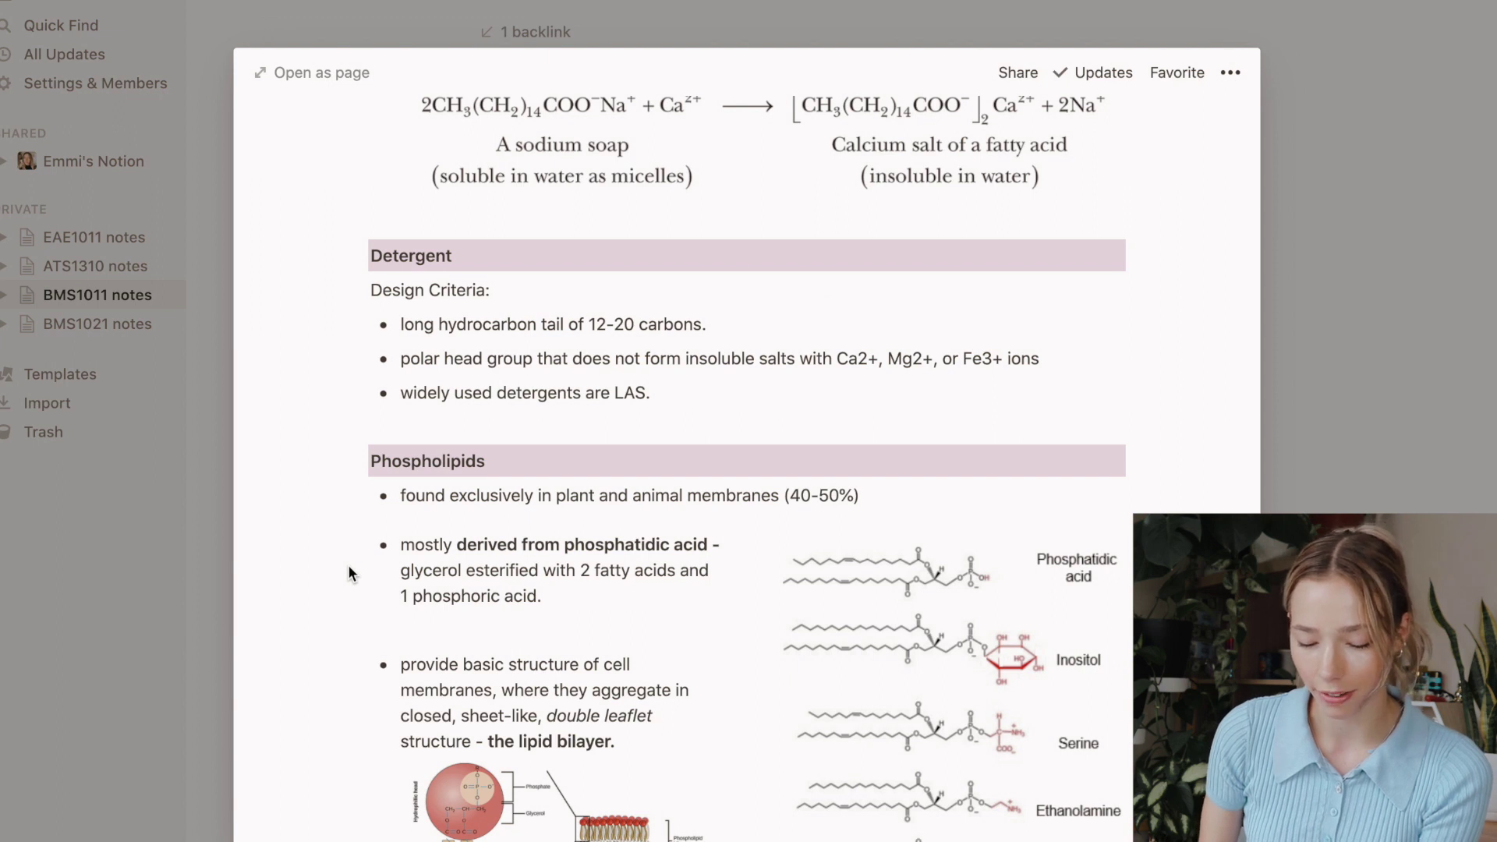
scroll(348, 565, down, 15)
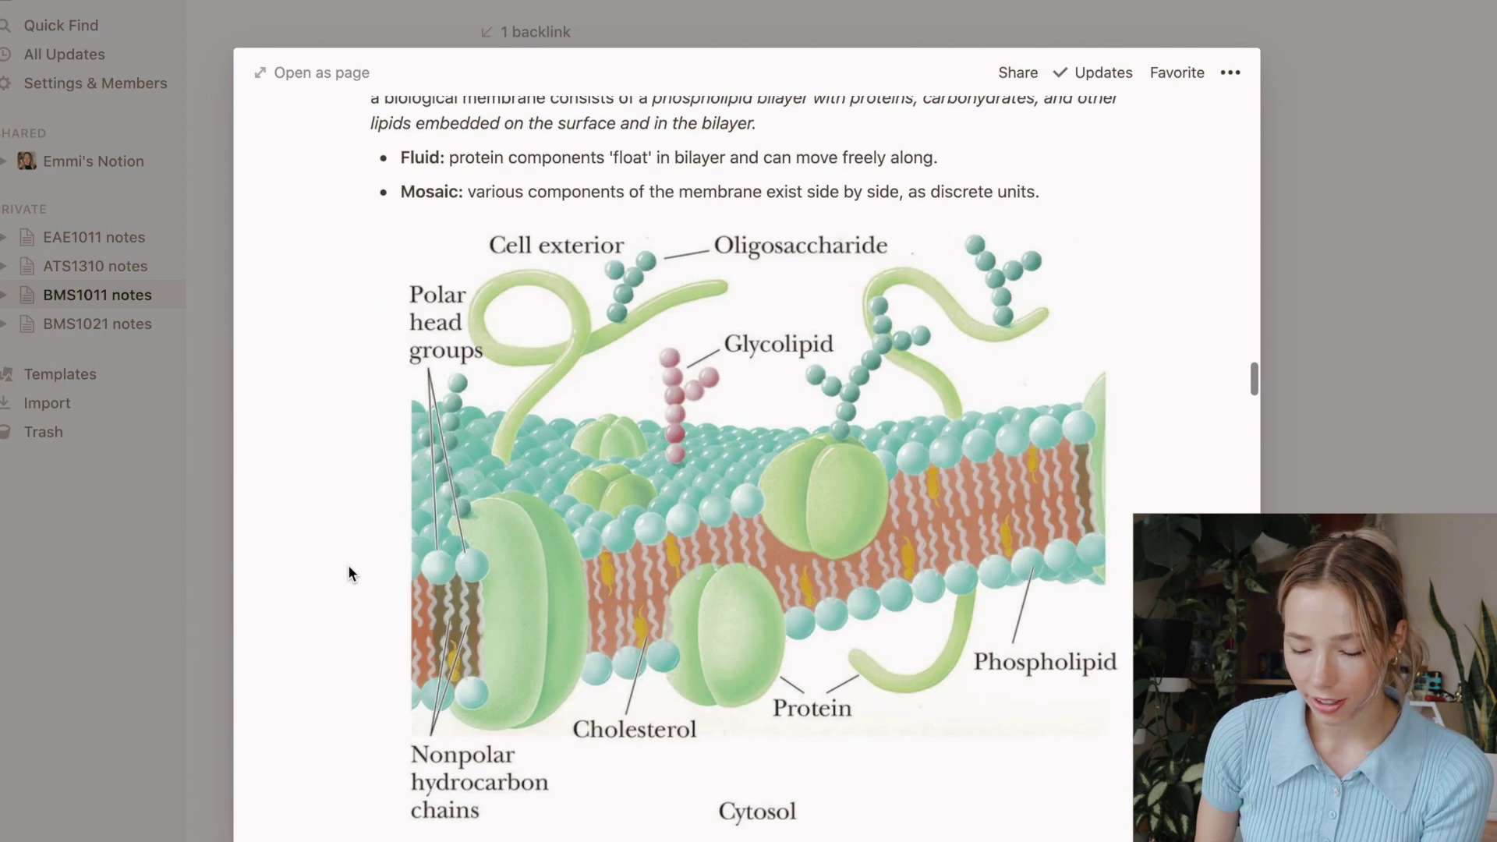
scroll(348, 572, down, 15)
scroll(349, 573, down, 15)
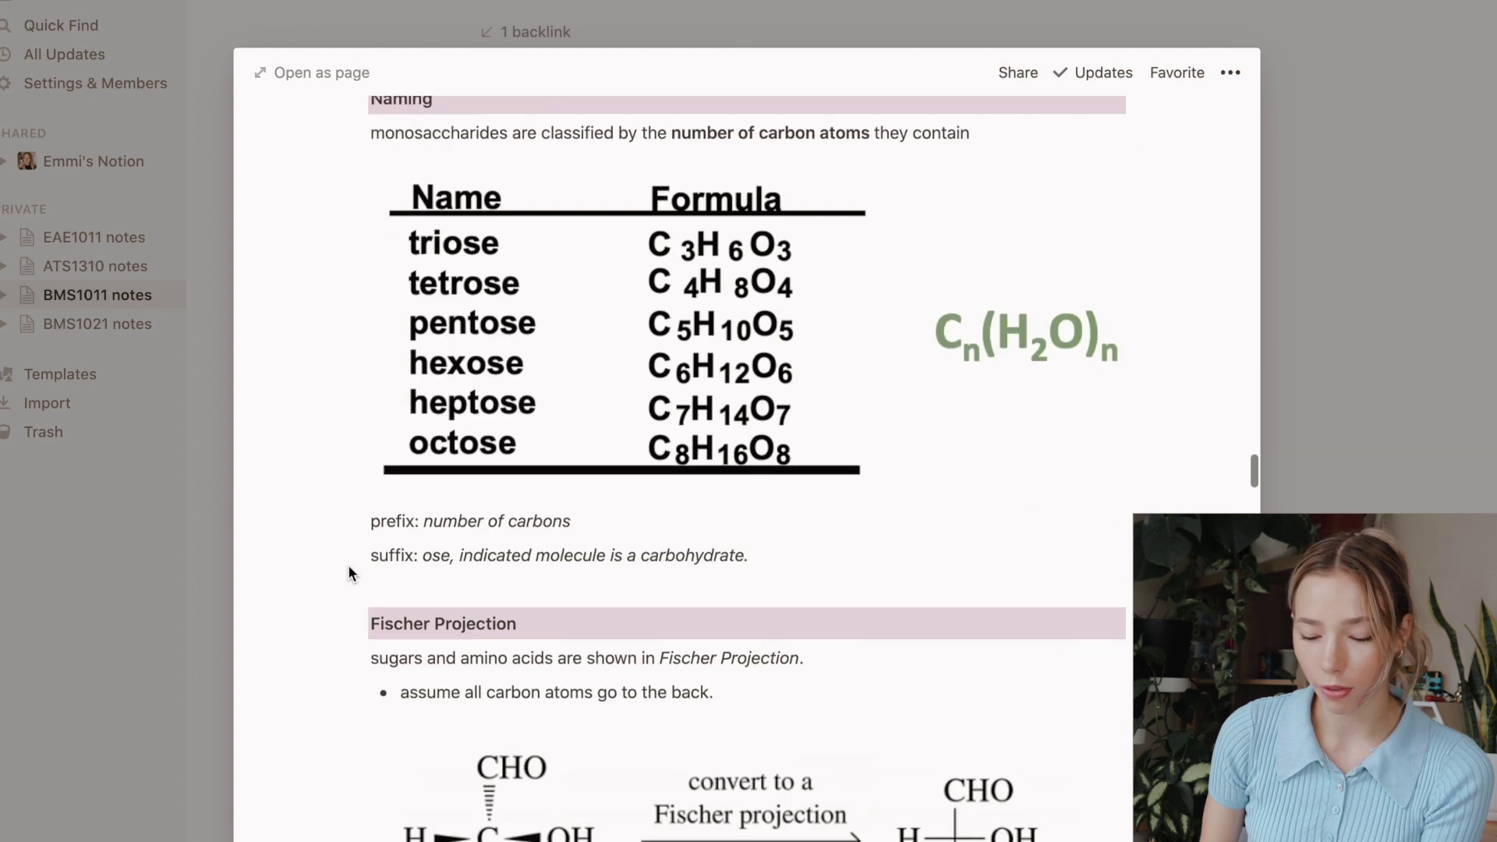
scroll(347, 573, down, 15)
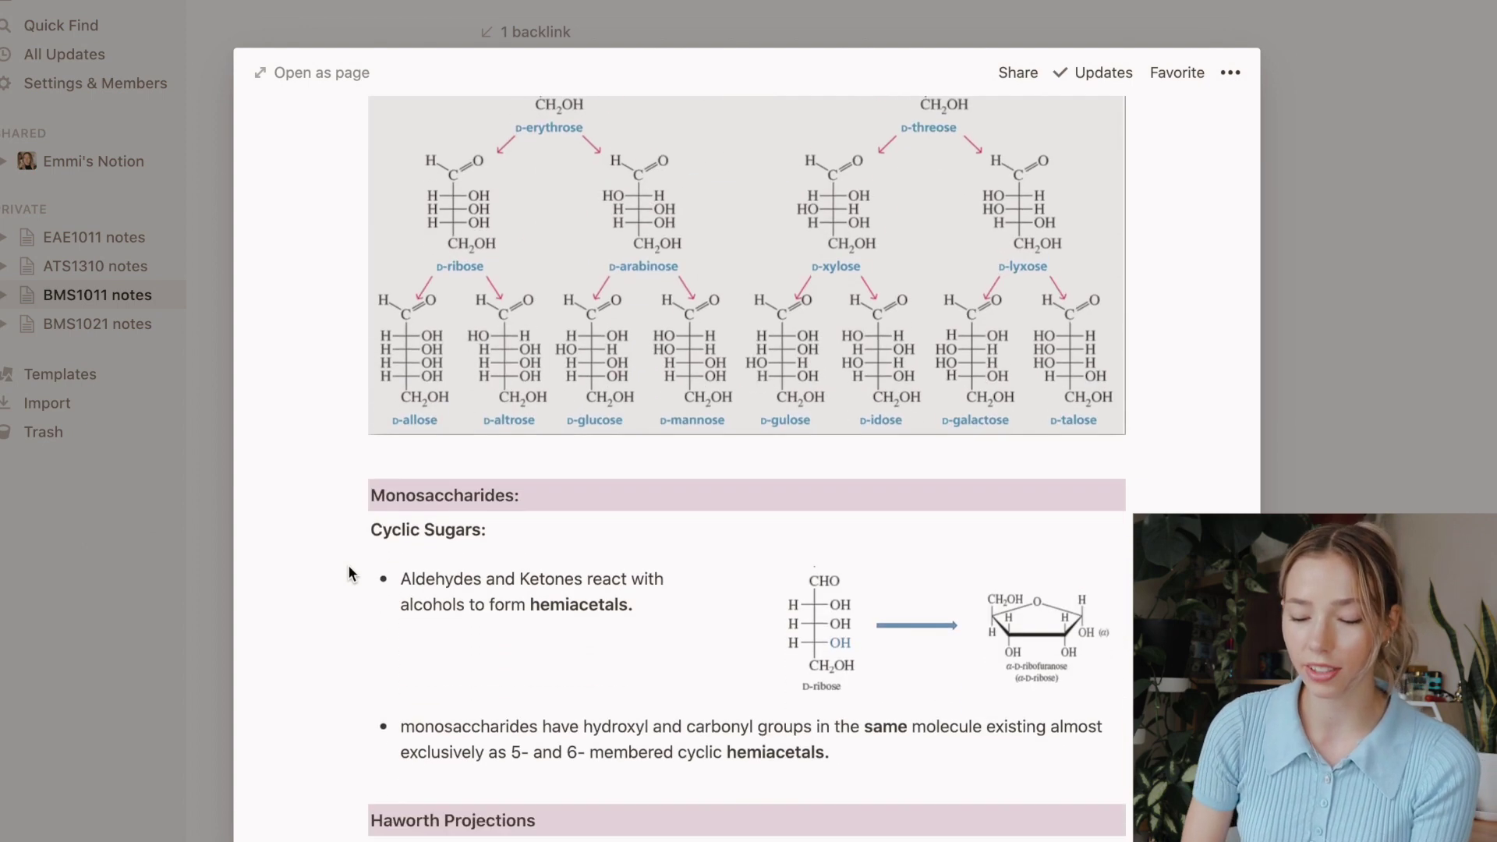
scroll(348, 568, down, 15)
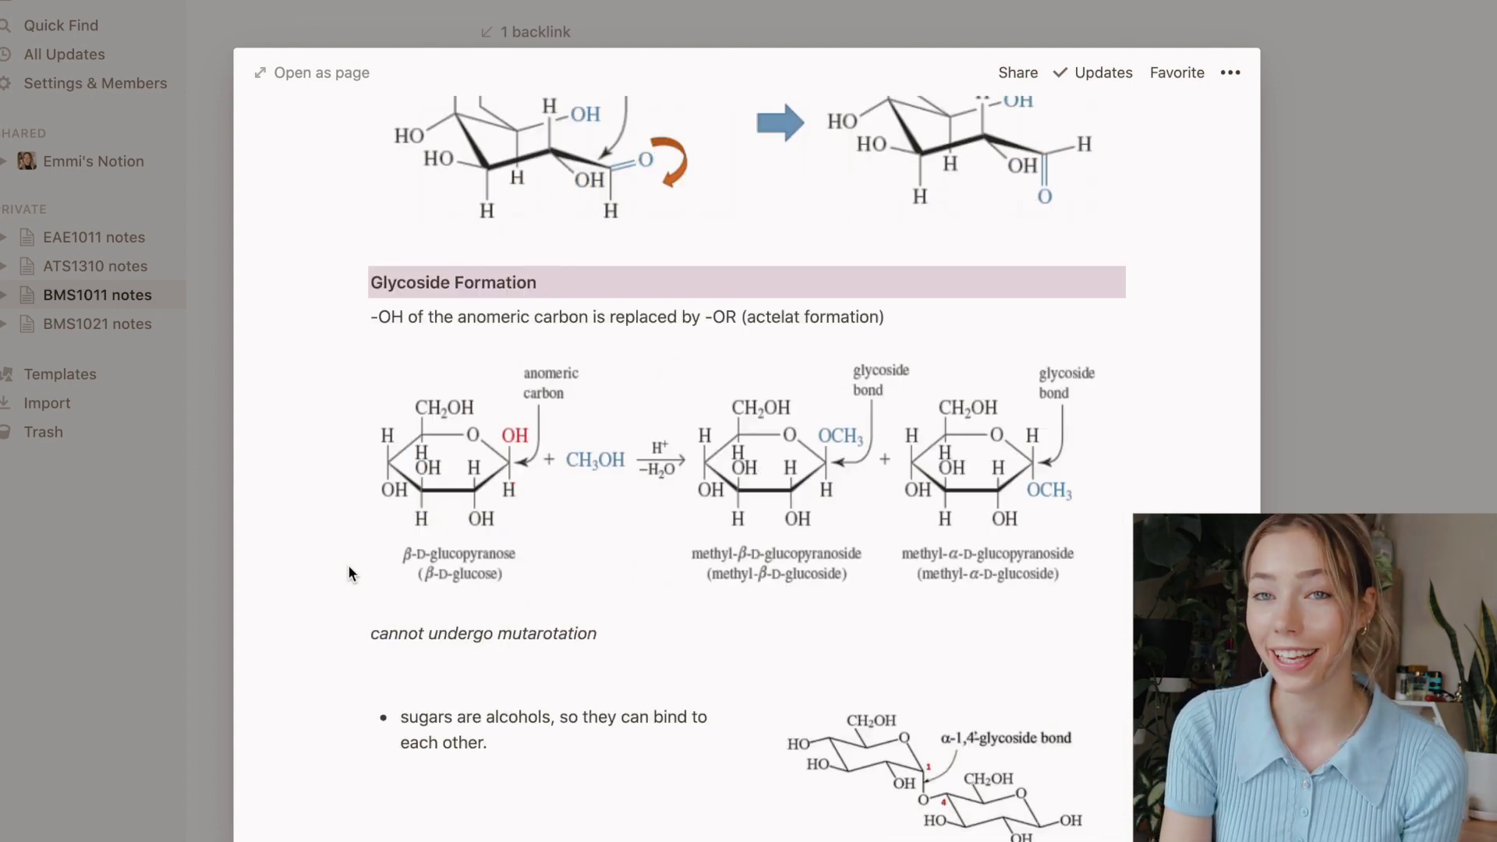
scroll(471, 548, down, 10)
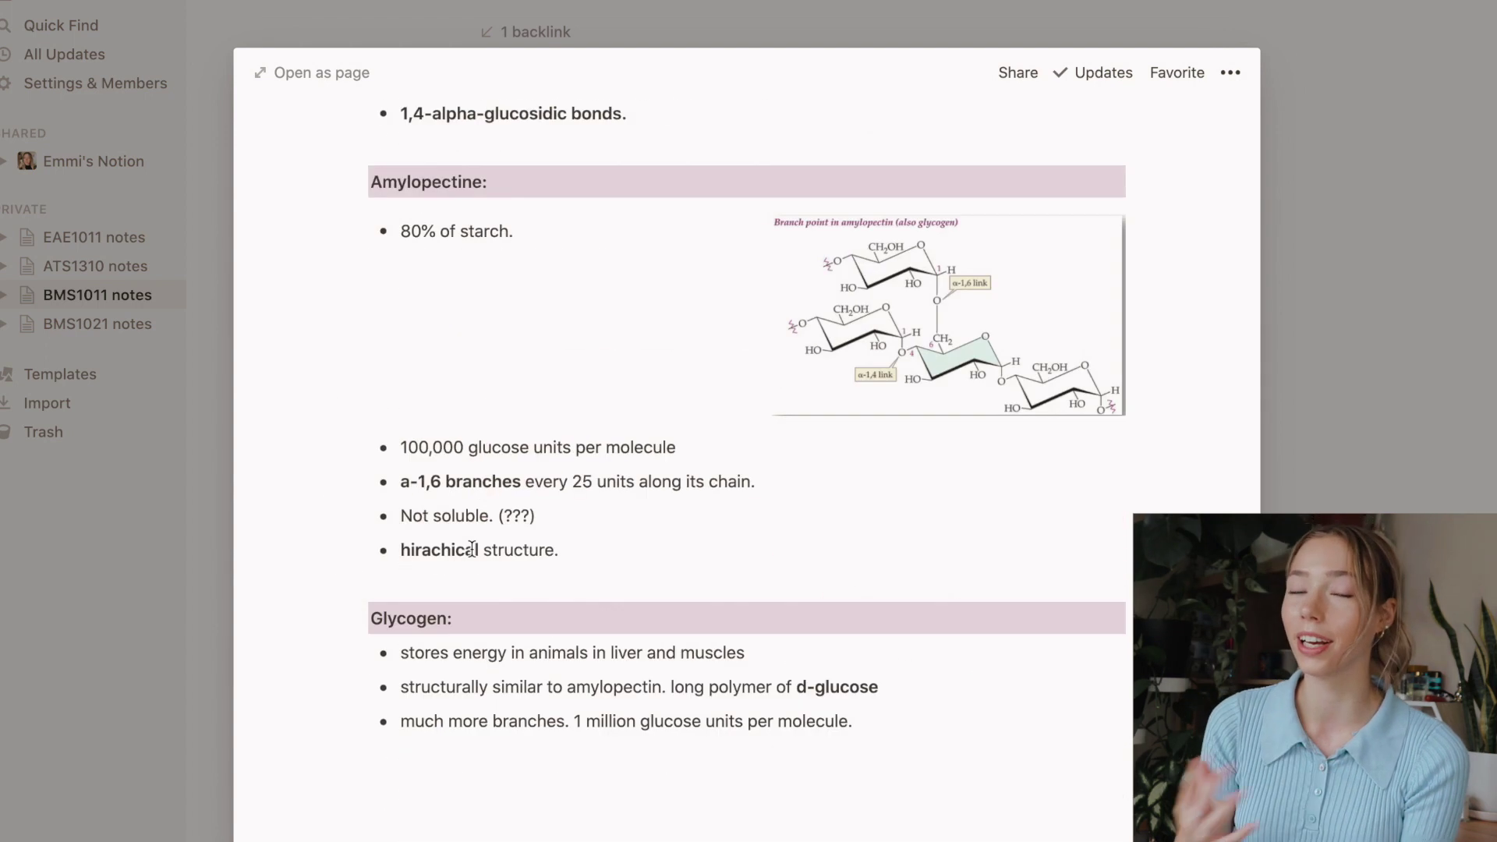
click(1418, 374)
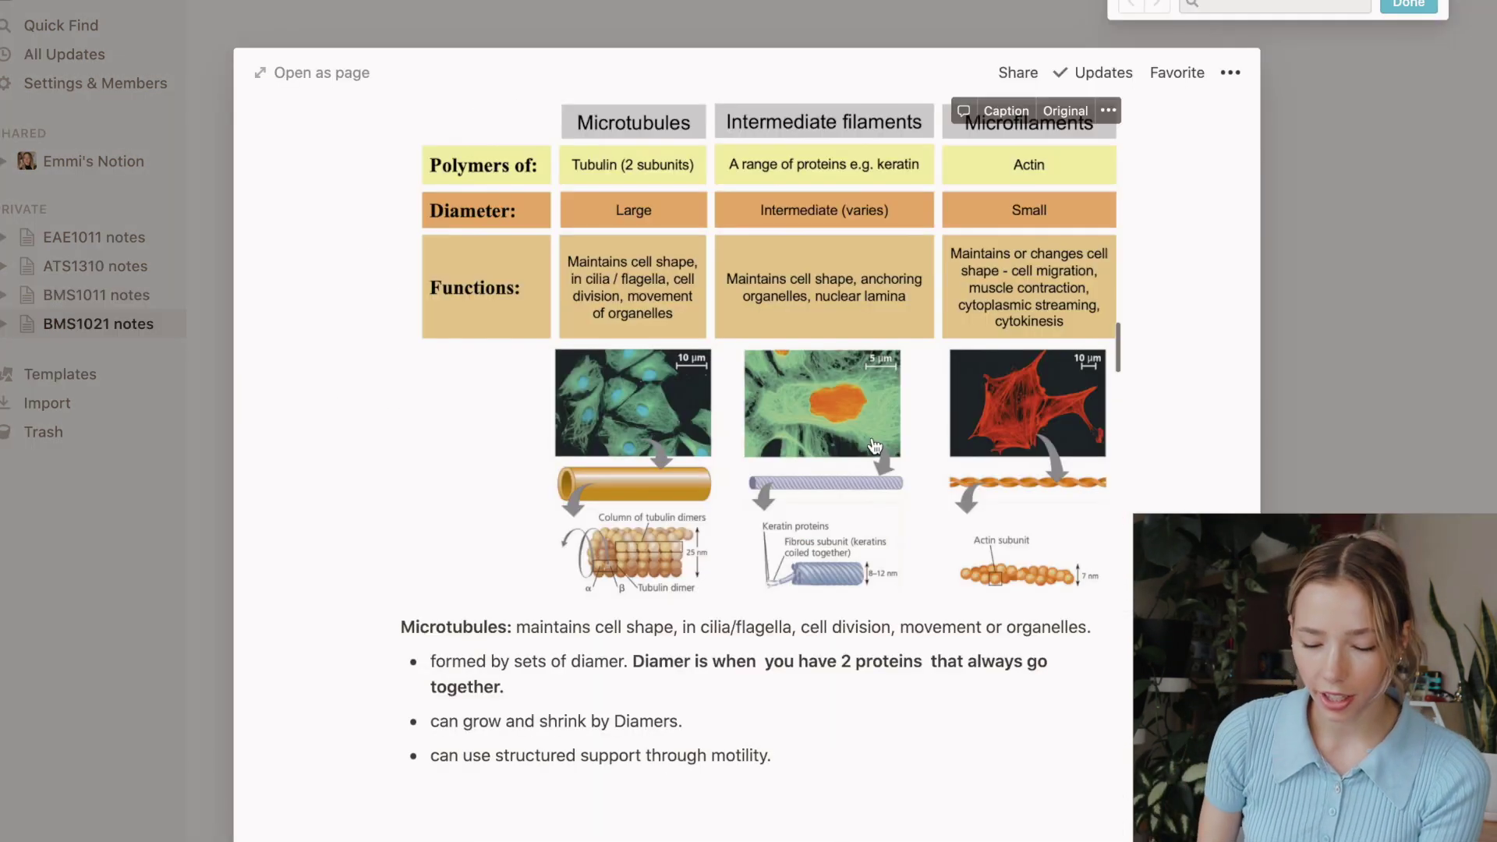
Search the Week Two notes for 'cell' and step through the matches
text(h)
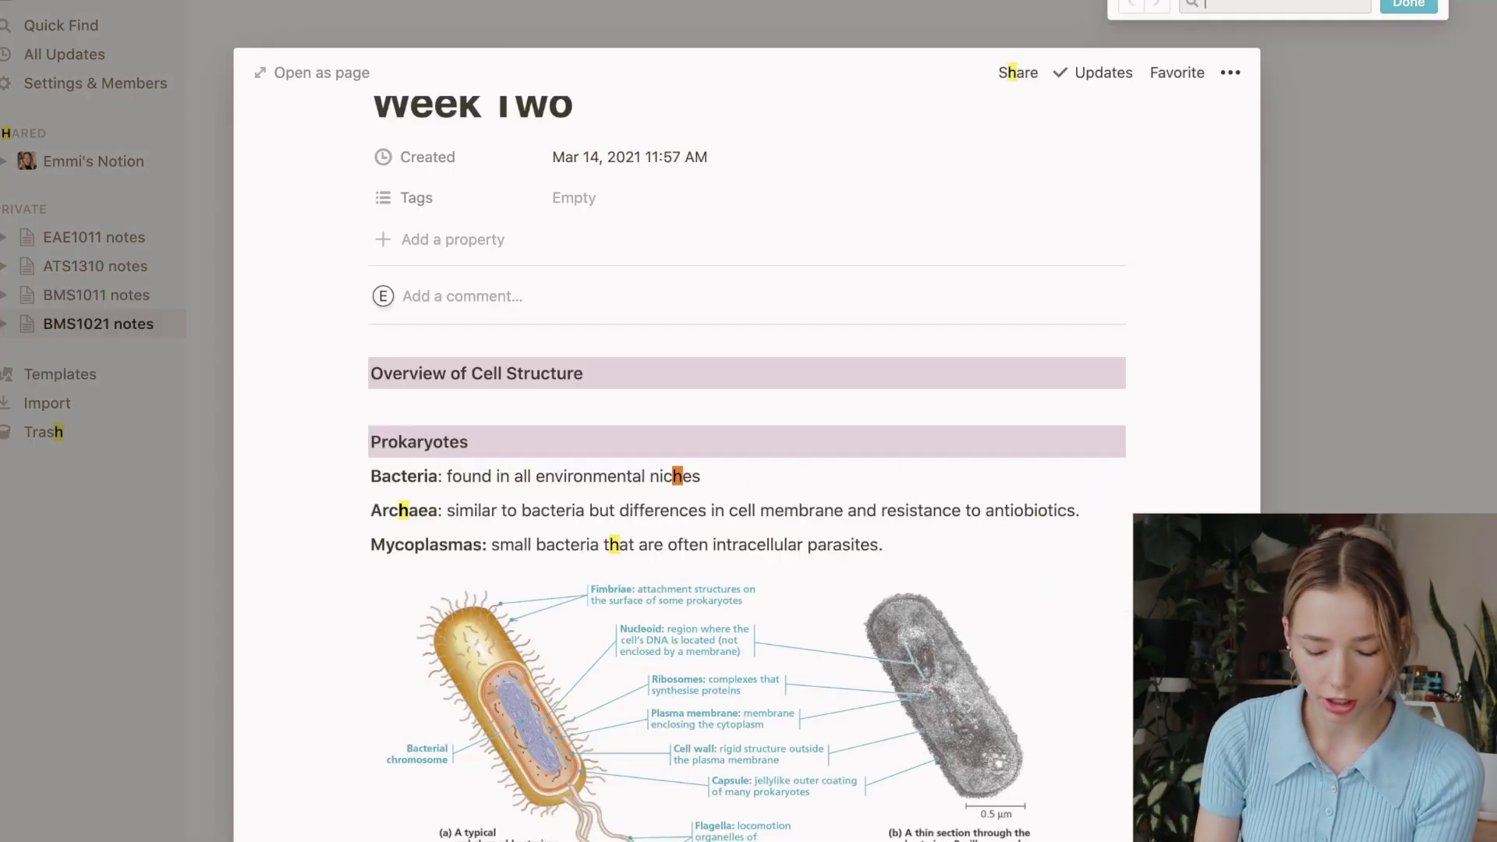
text(ell)
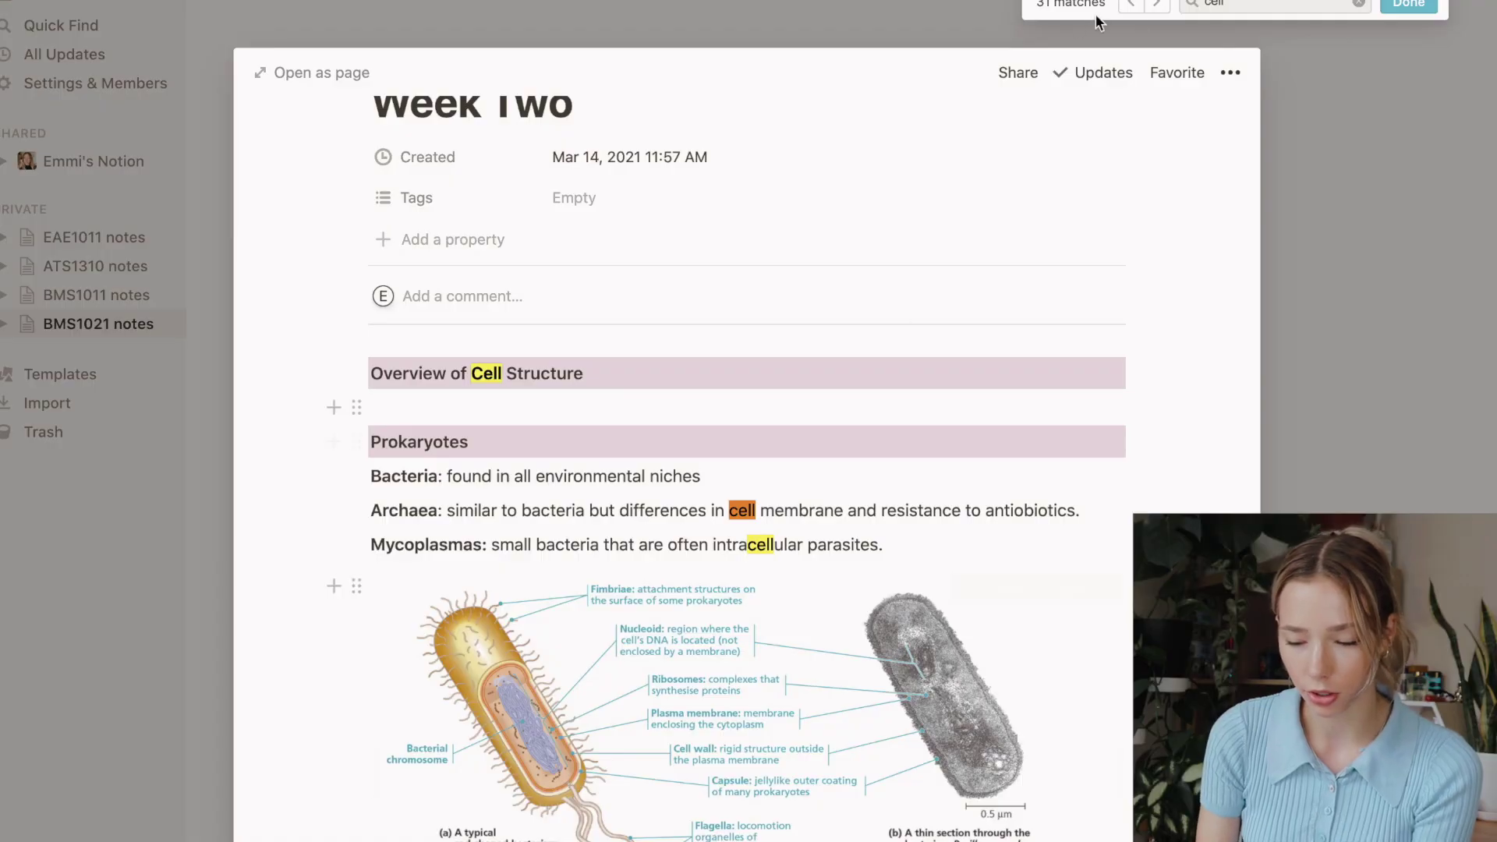
click(1155, 4)
click(1154, 4)
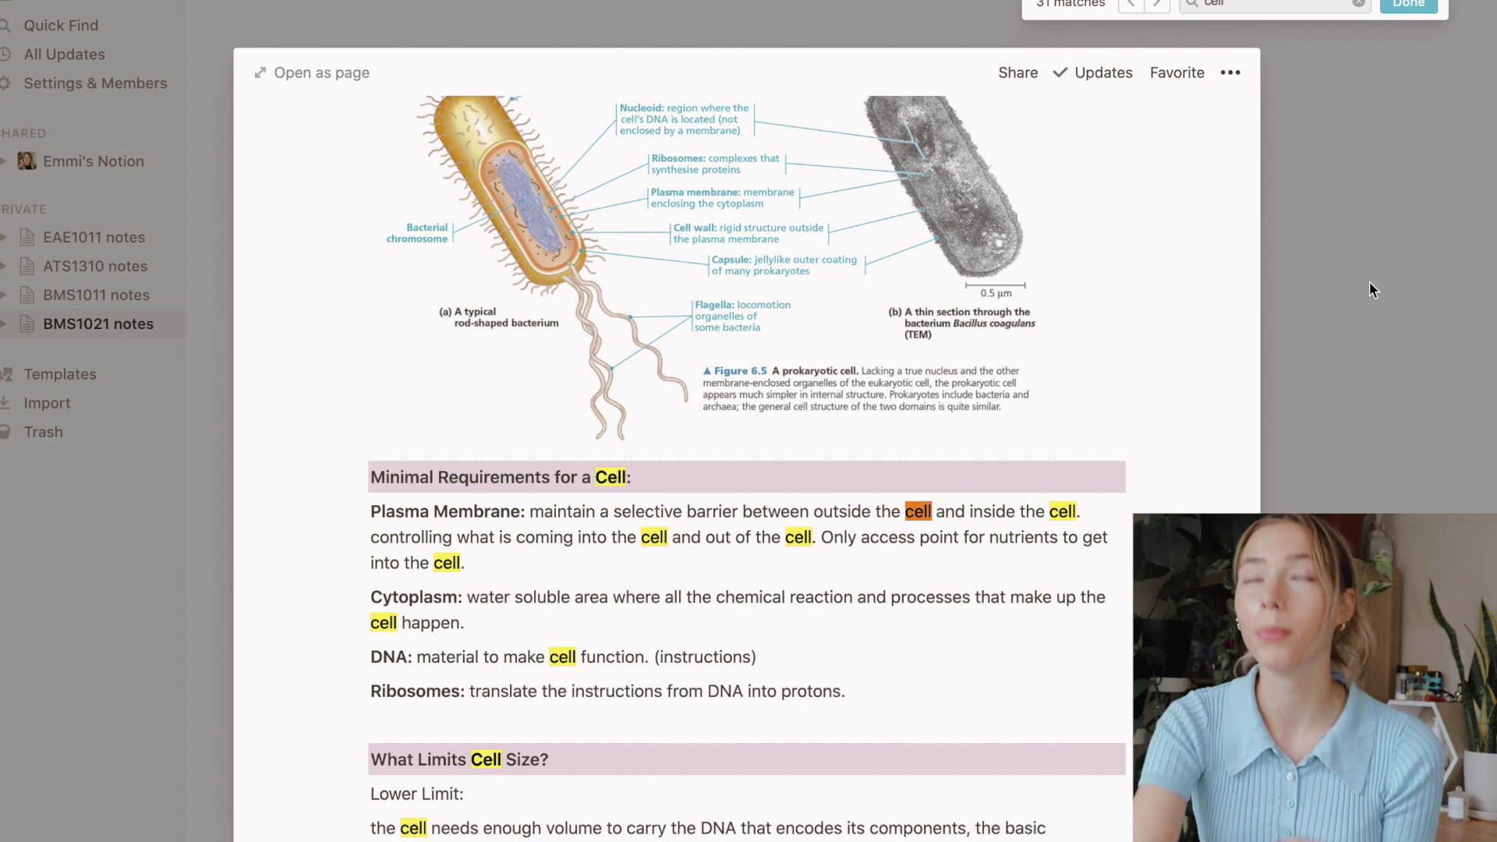
Close the Week Two notes, return to the main dashboard, and start changing its cover
click(1383, 320)
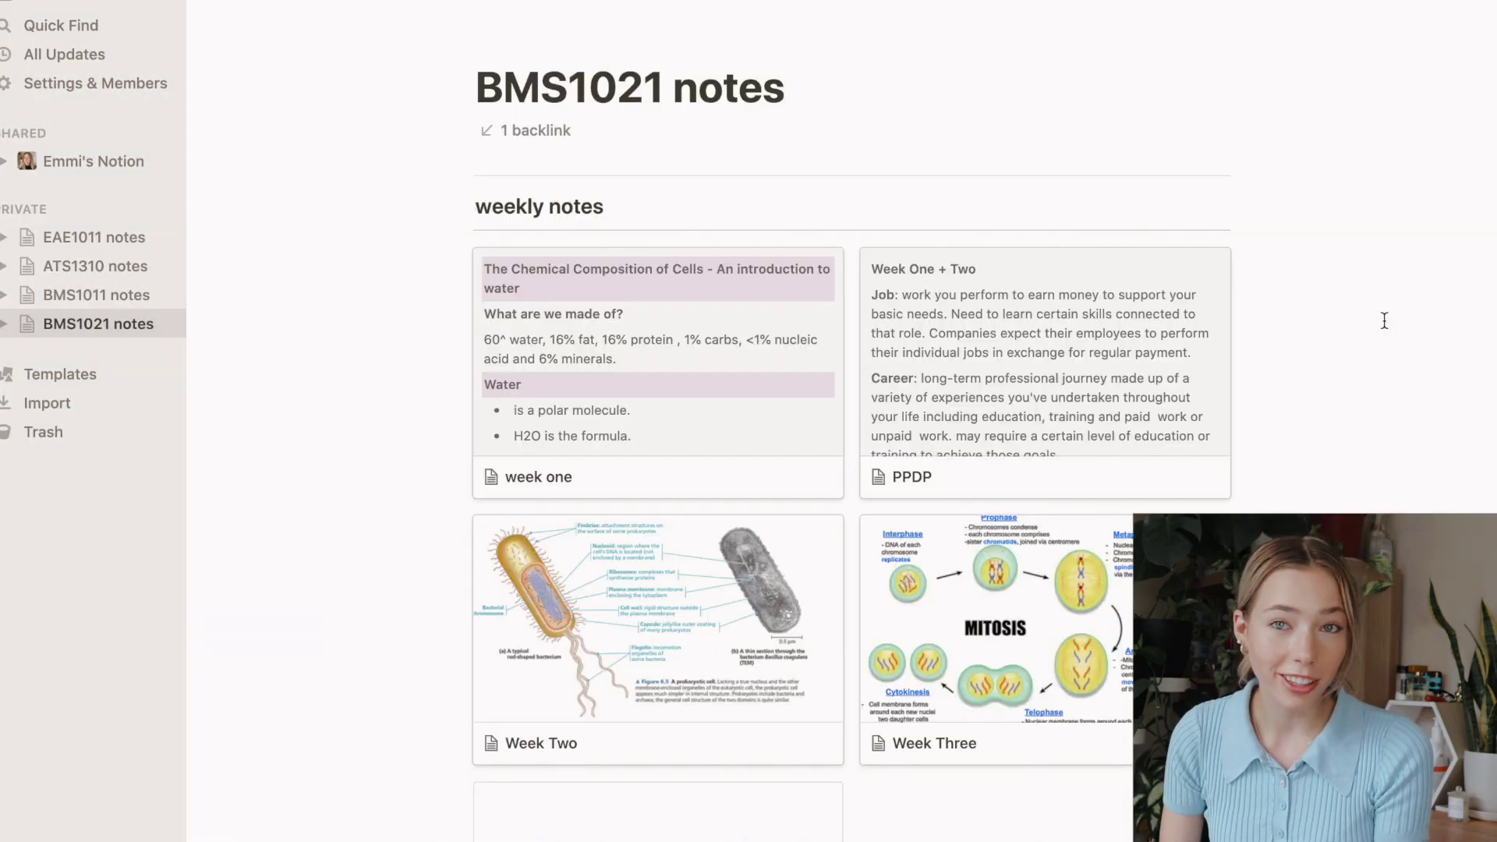
click(71, 173)
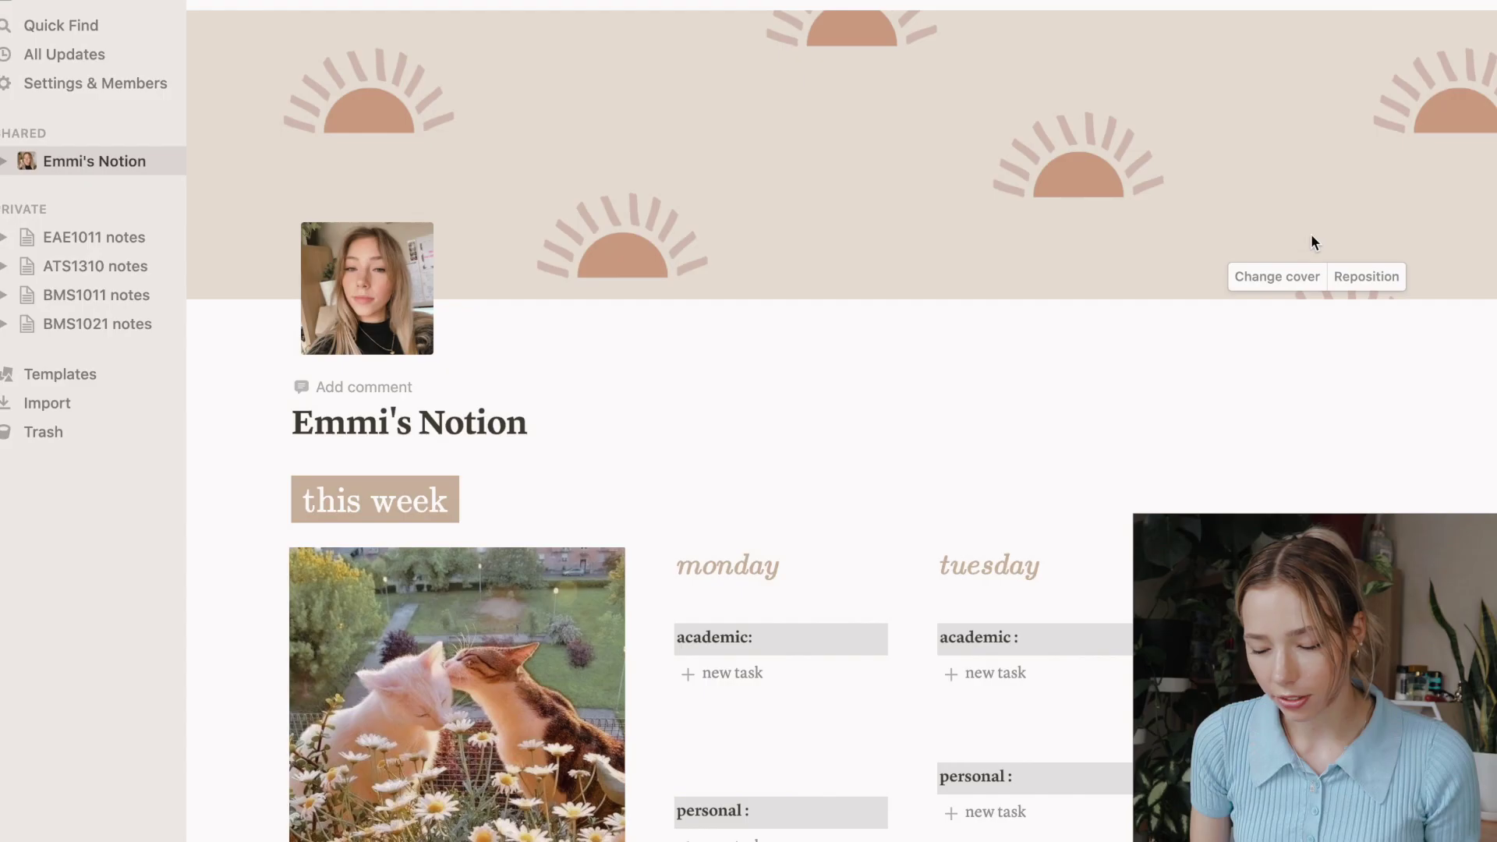
click(1275, 278)
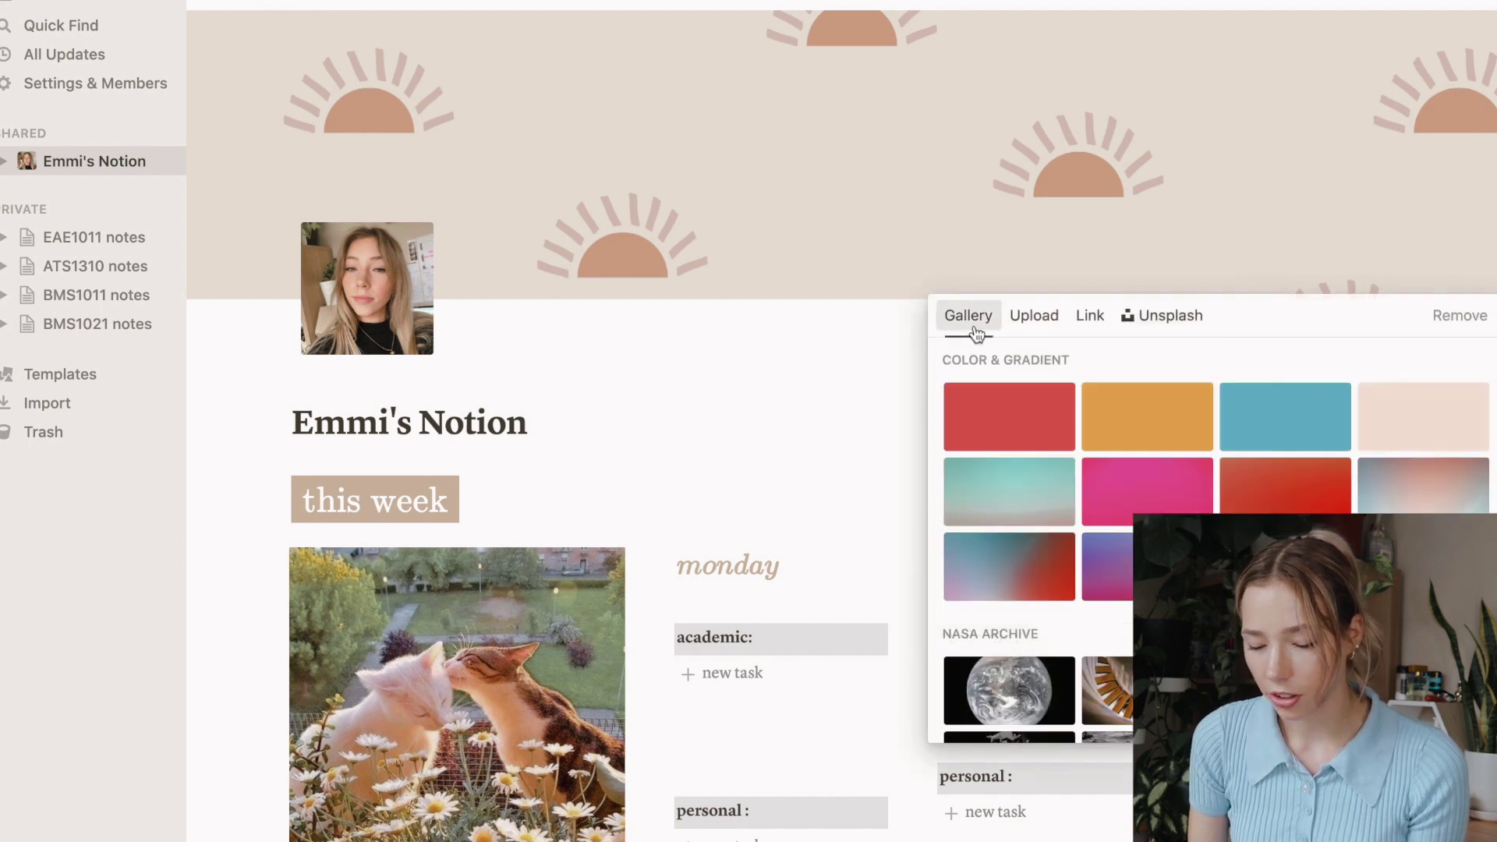
click(1034, 332)
click(1098, 333)
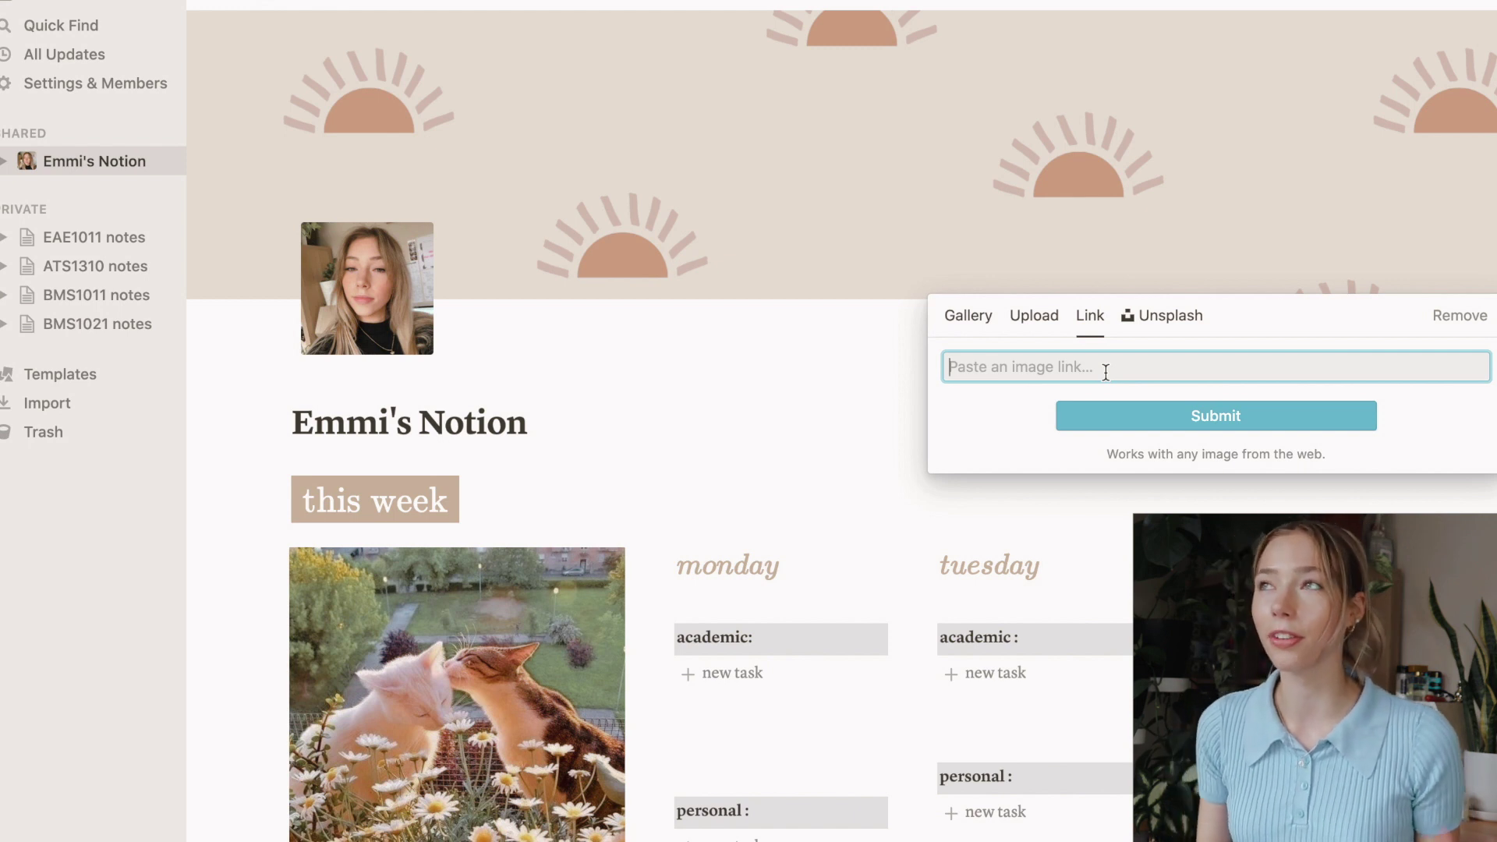
key(Escape)
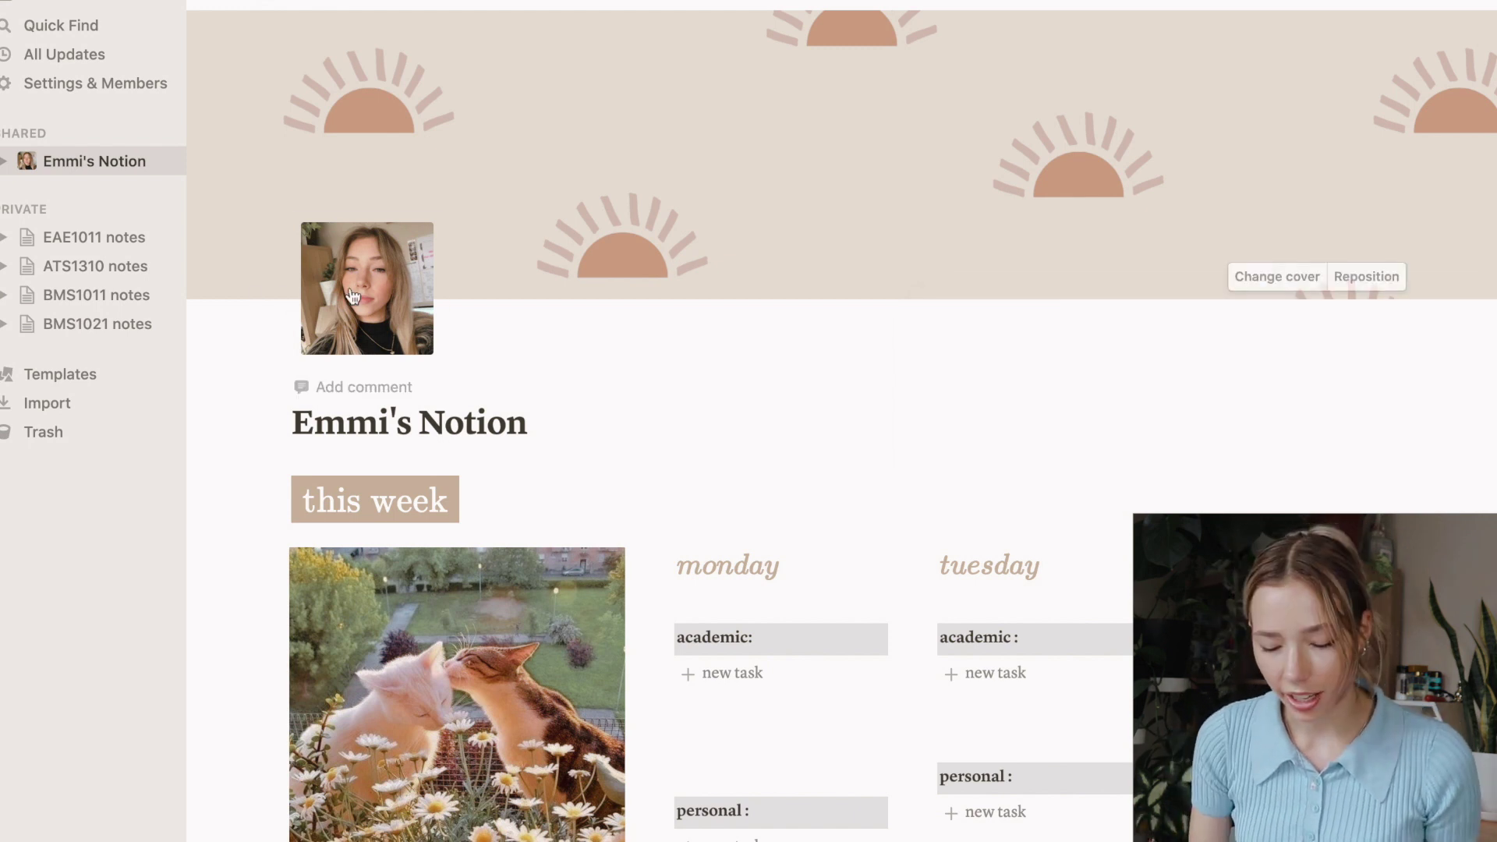
click(349, 287)
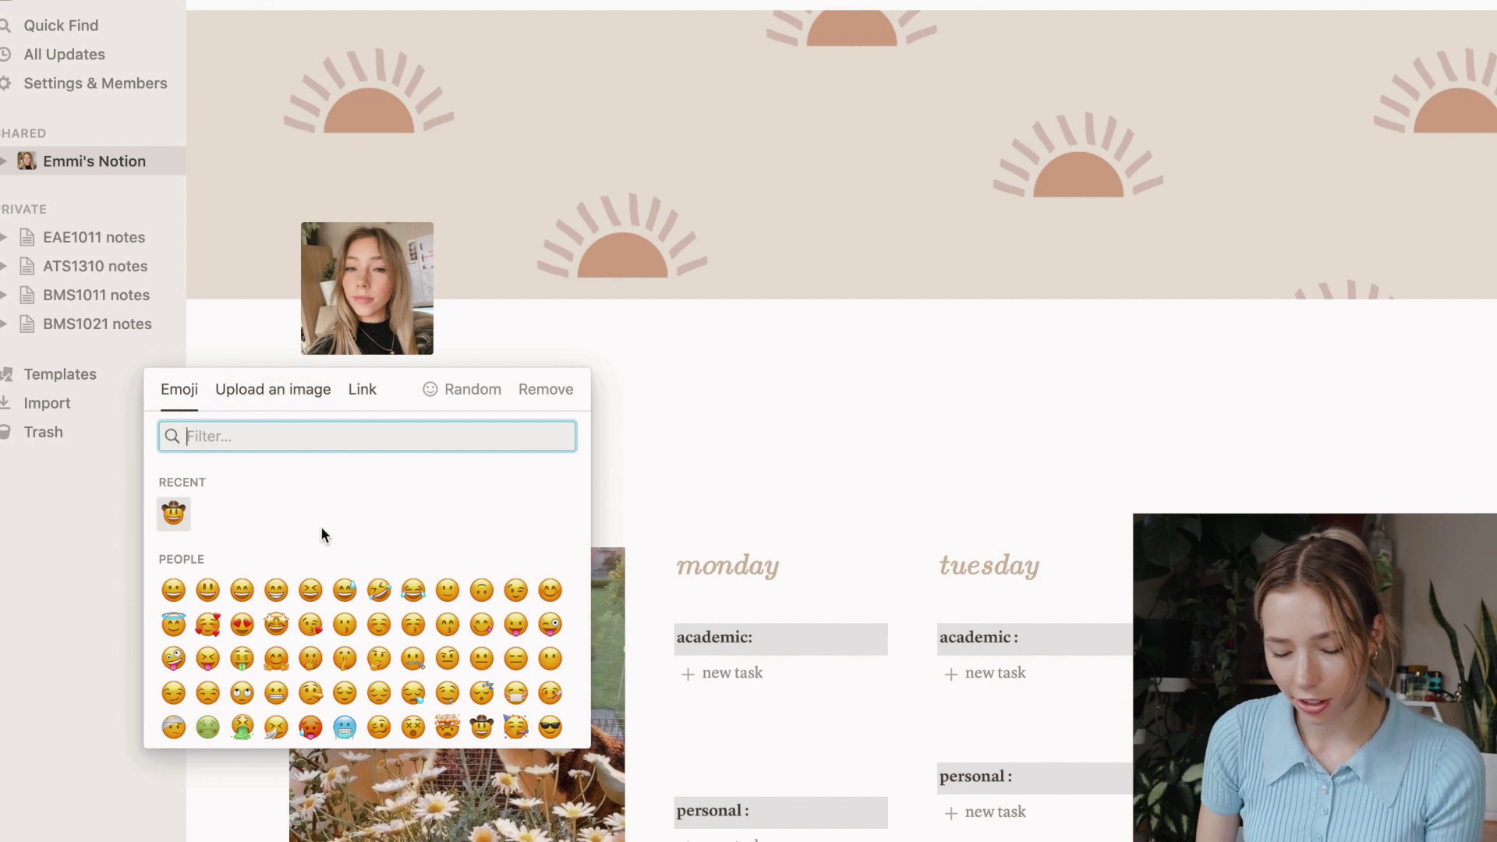
scroll(354, 643, down, 6)
scroll(357, 635, down, 10)
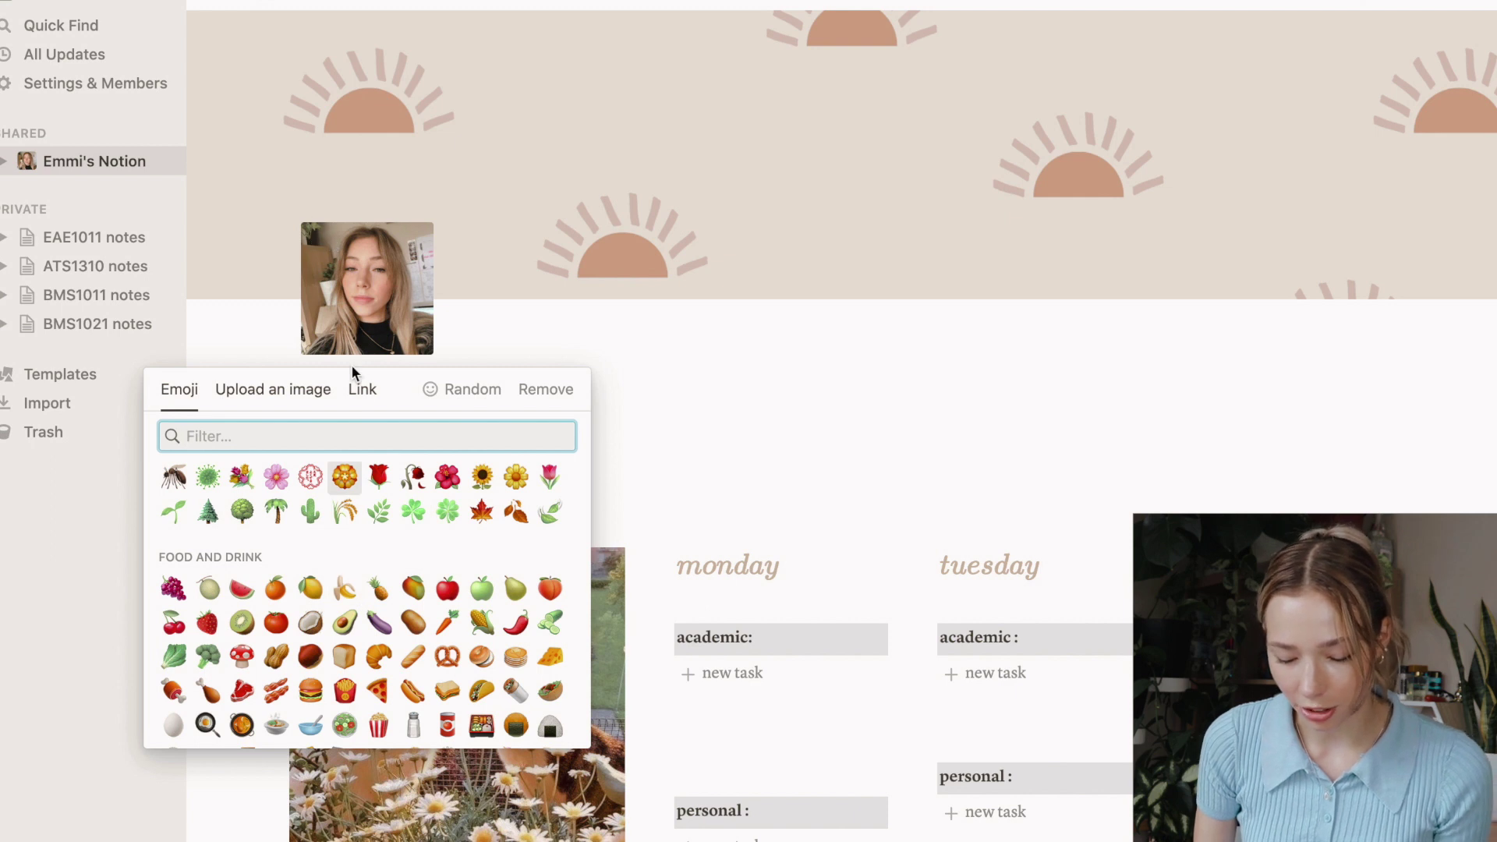
click(337, 390)
click(357, 392)
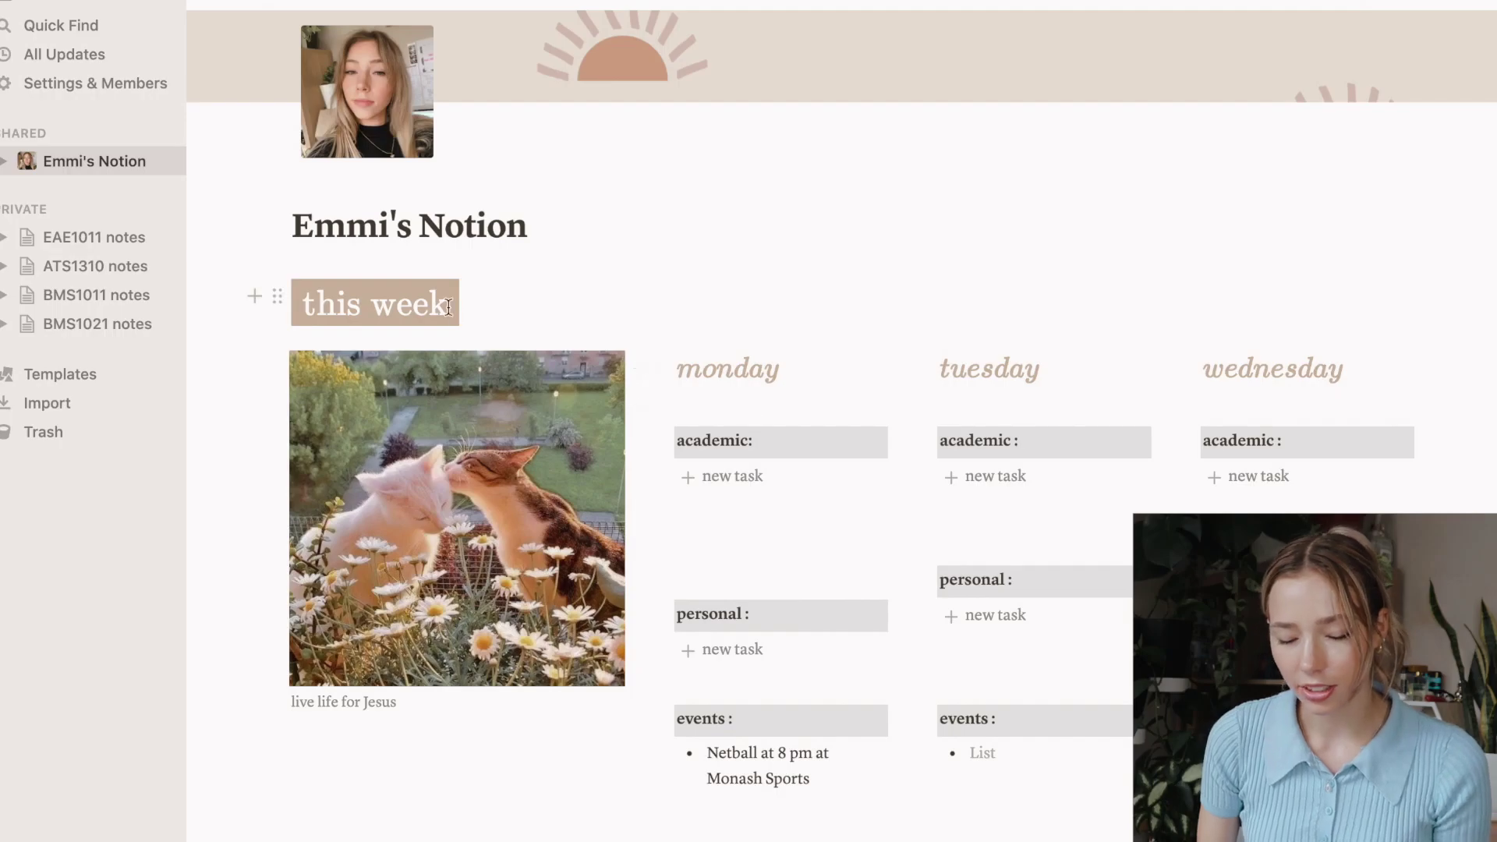
click(459, 308)
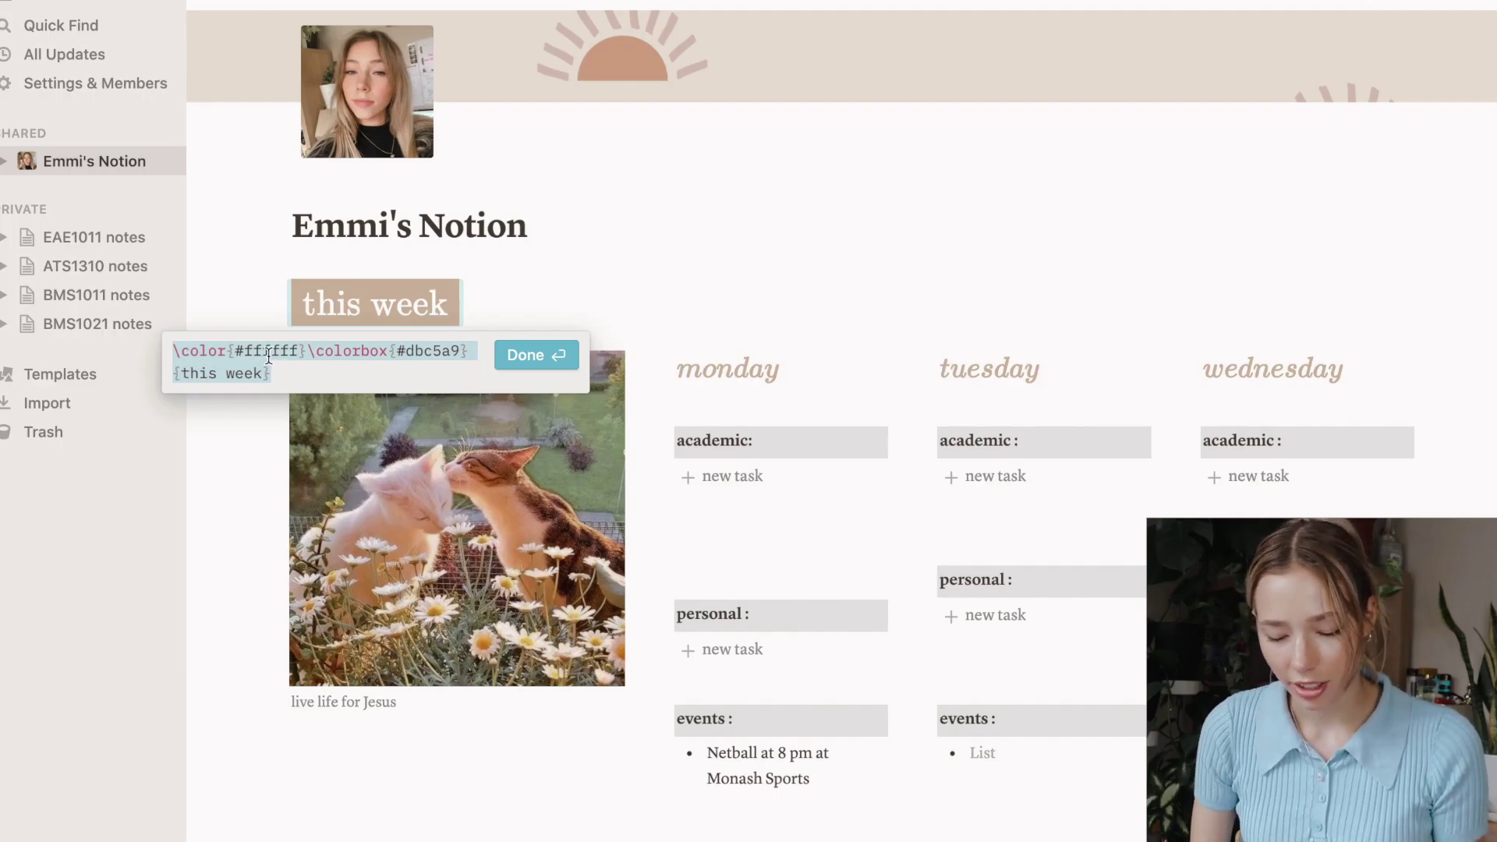
click(366, 561)
click(600, 370)
click(665, 321)
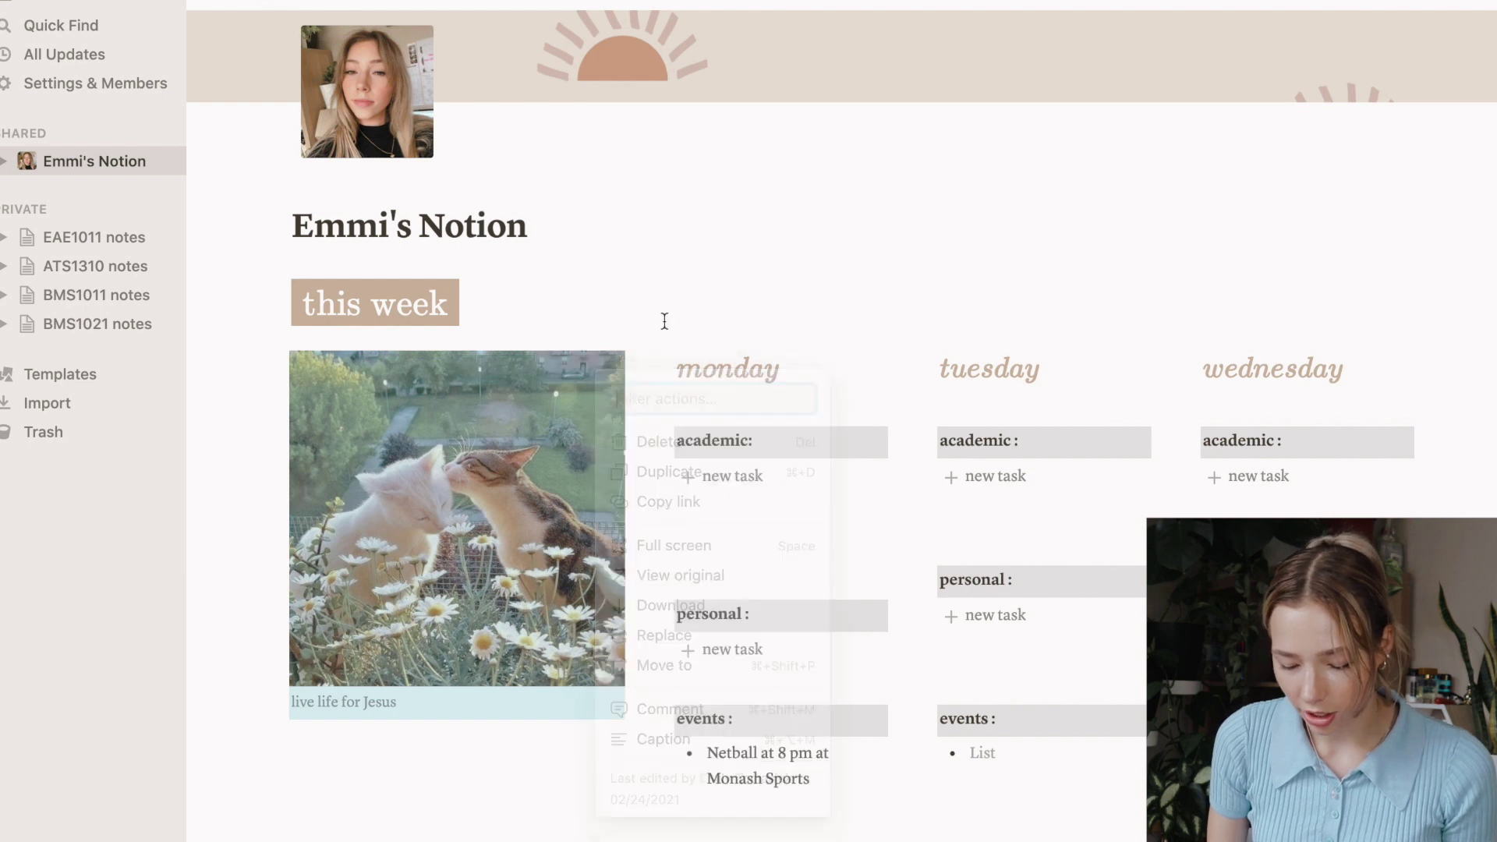
click(600, 369)
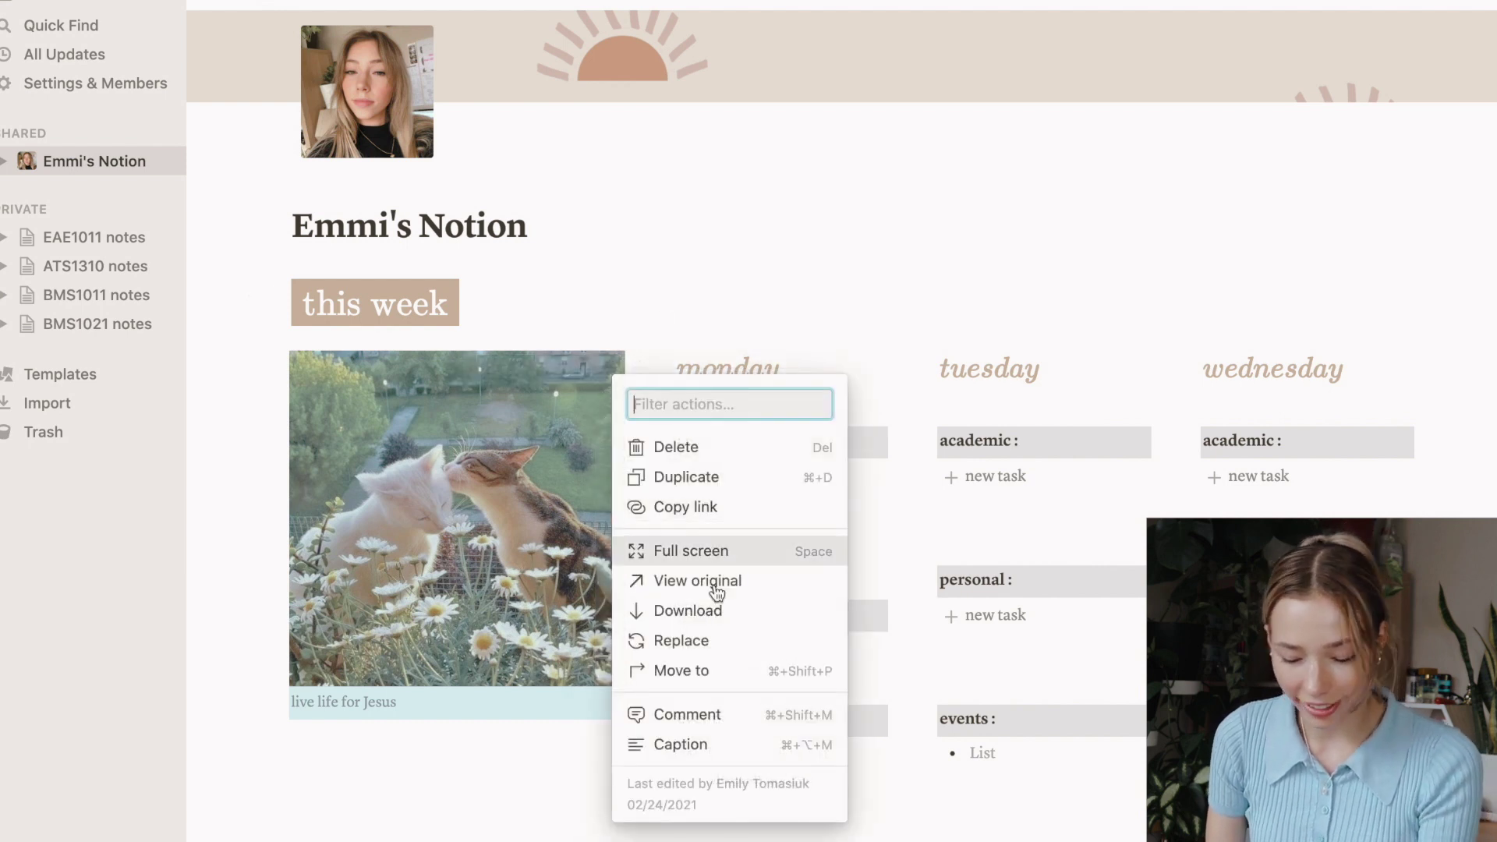
click(829, 324)
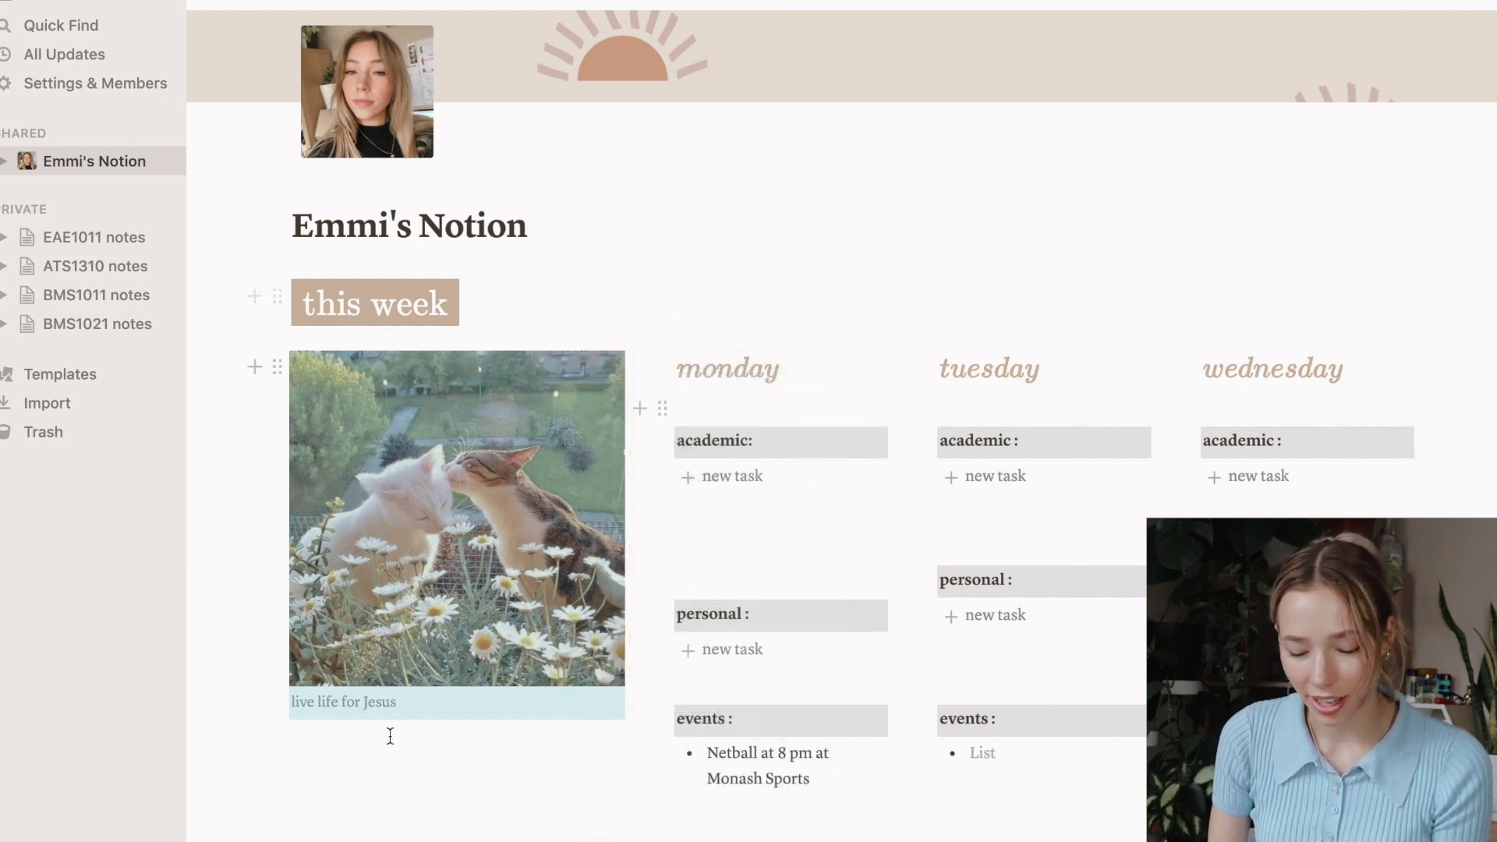
click(390, 736)
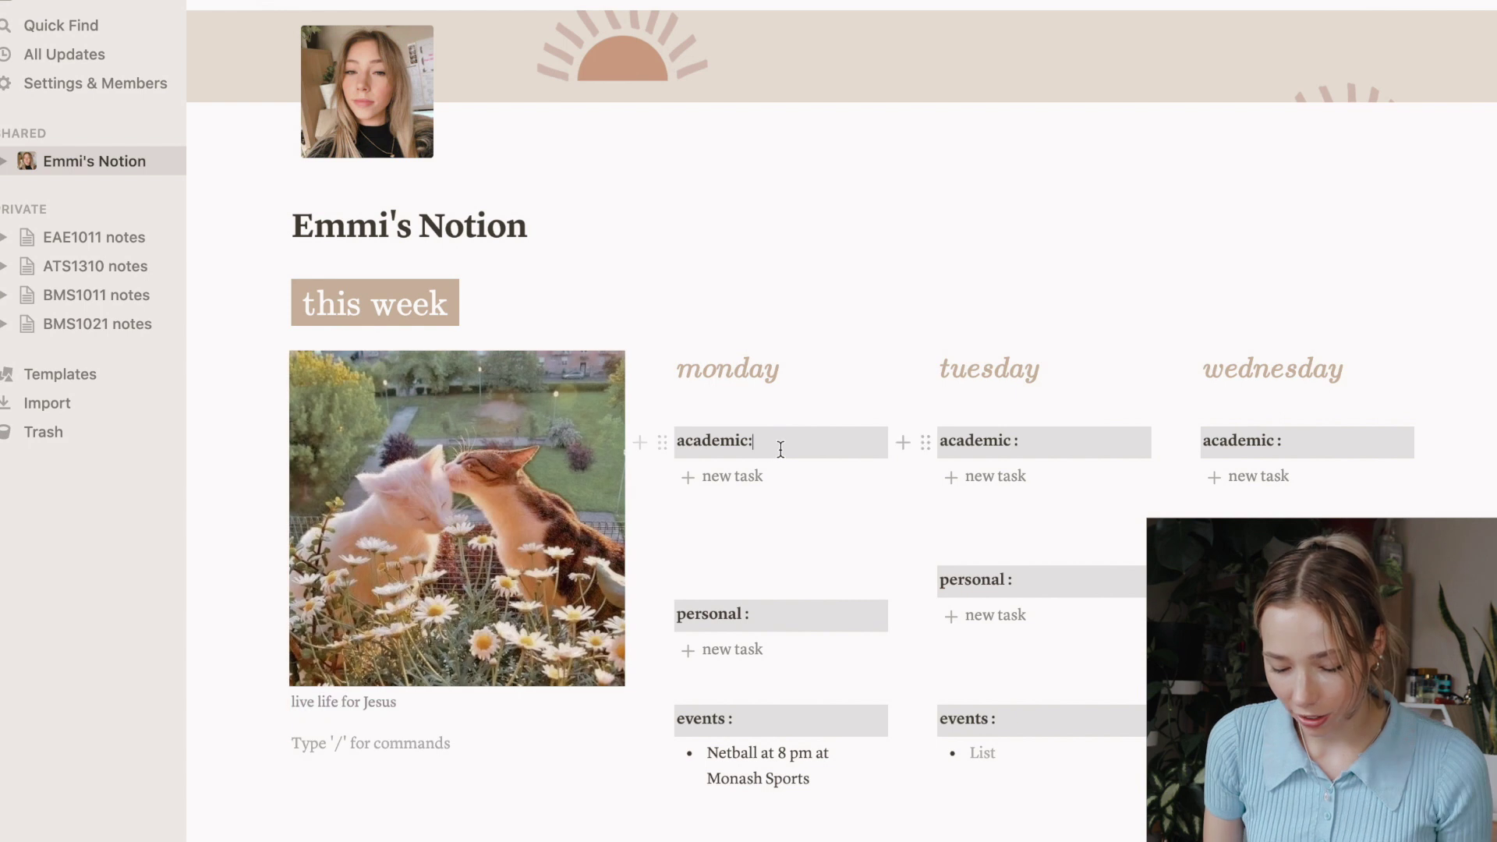
click(666, 441)
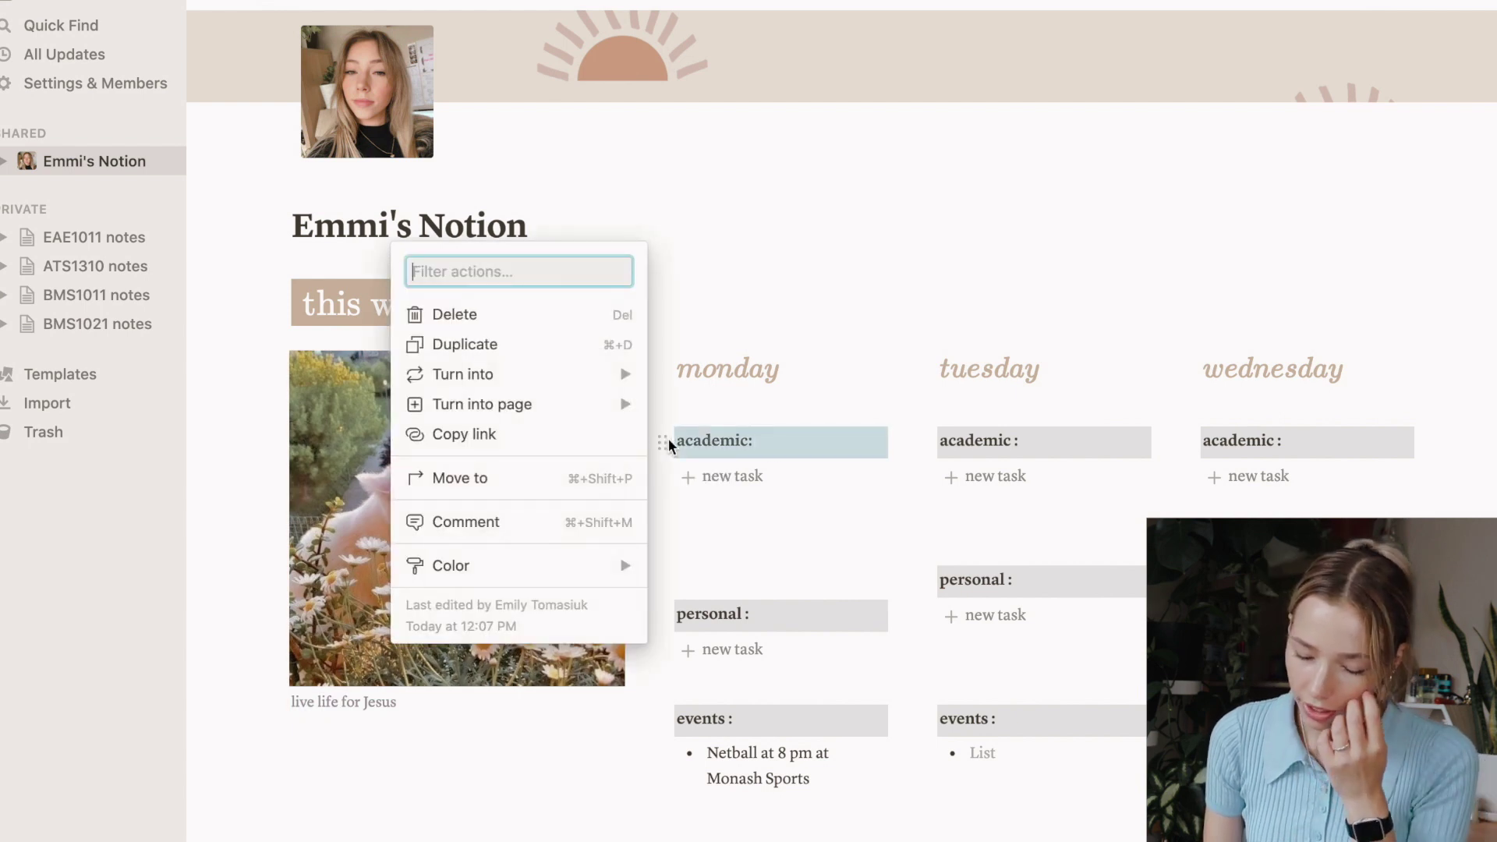
mouse_move(615, 374)
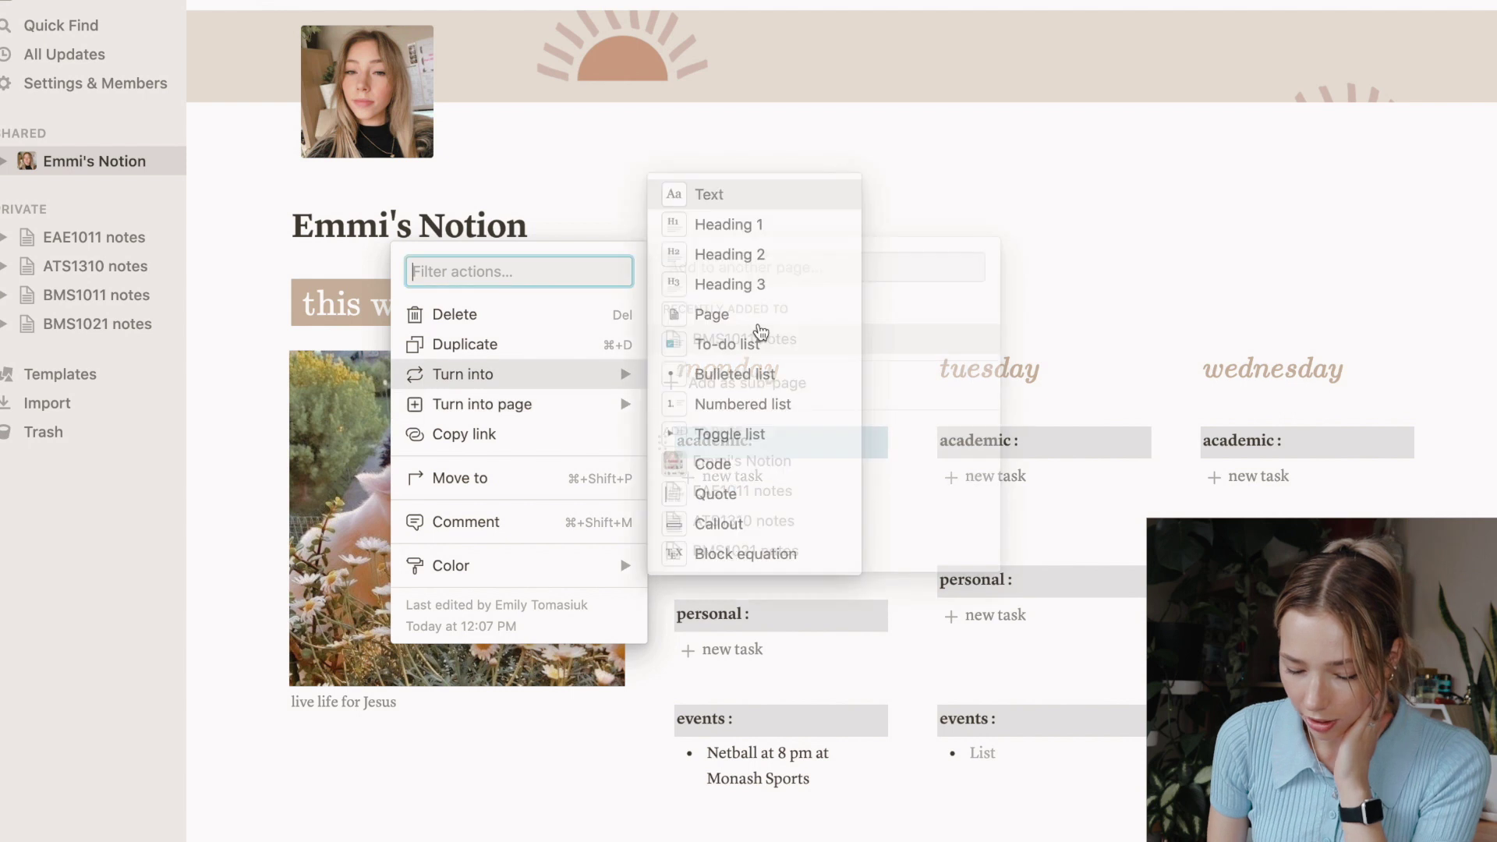
mouse_move(618, 567)
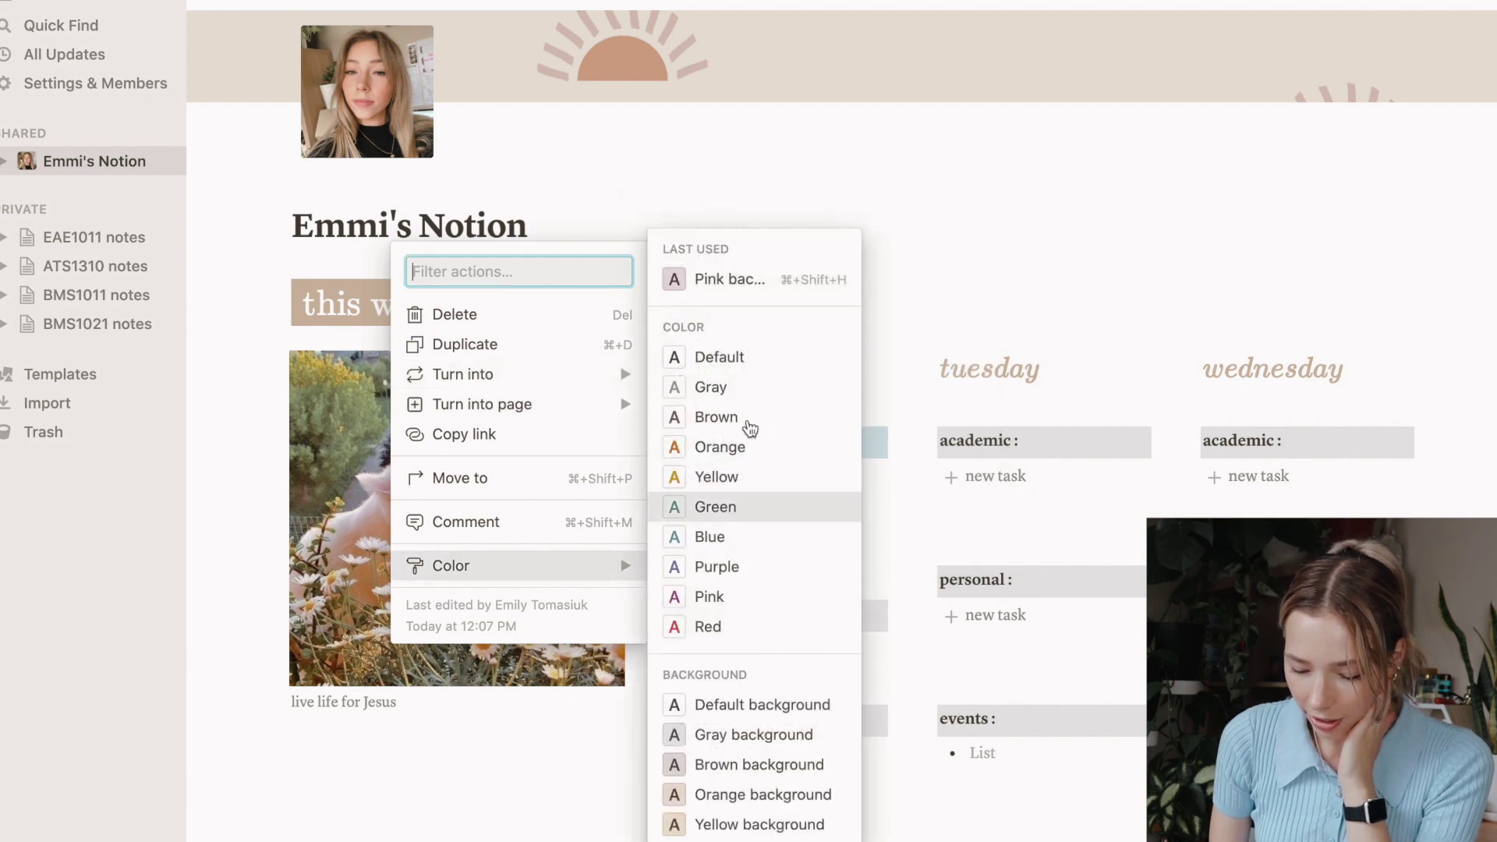
scroll(736, 713, down, 2)
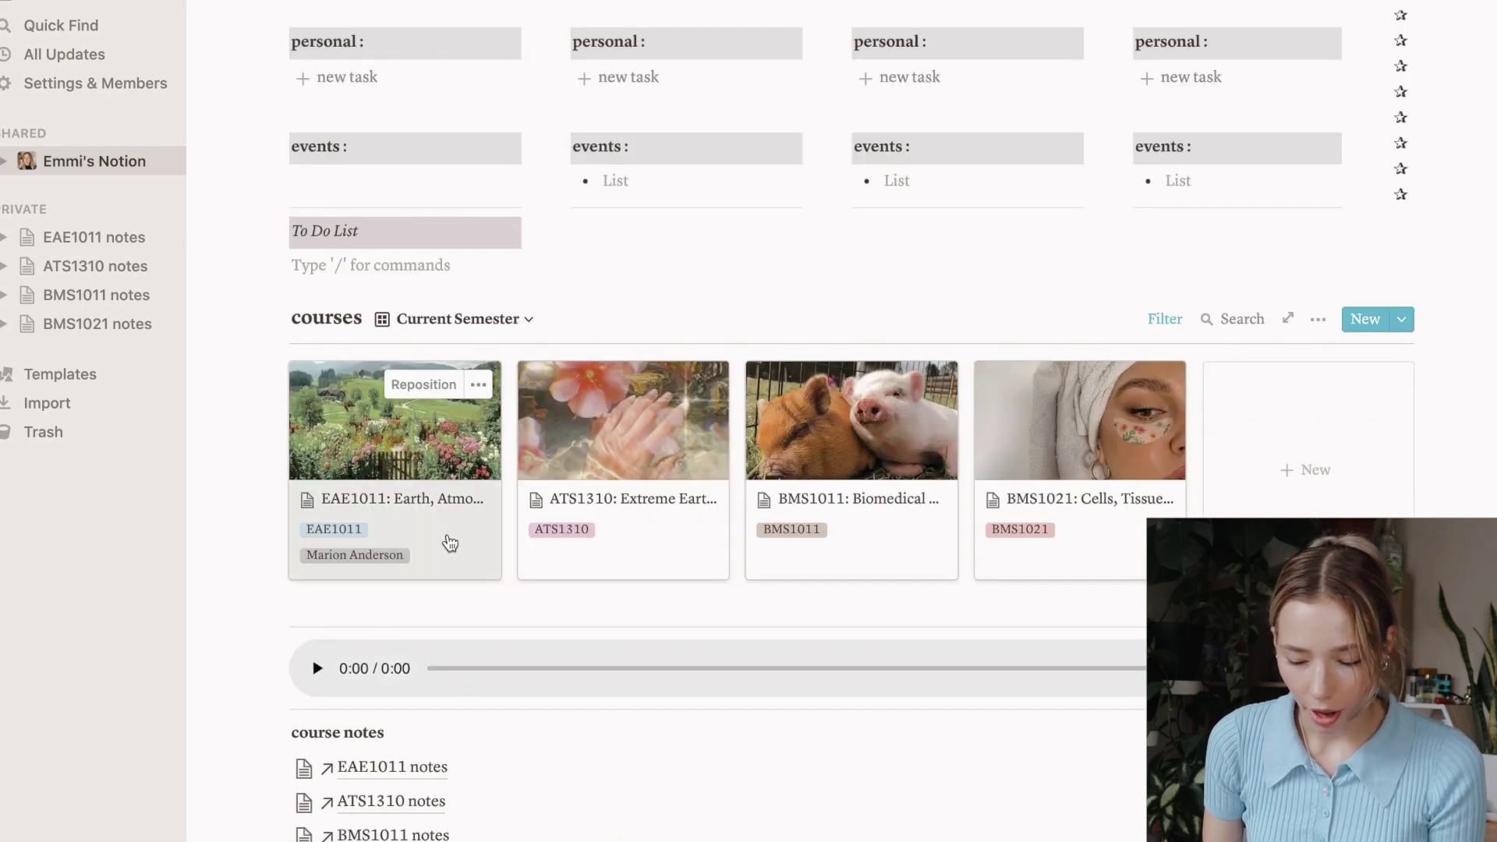
Preview the EAE1011 course page and look at its cover Upload and Link options
click(446, 538)
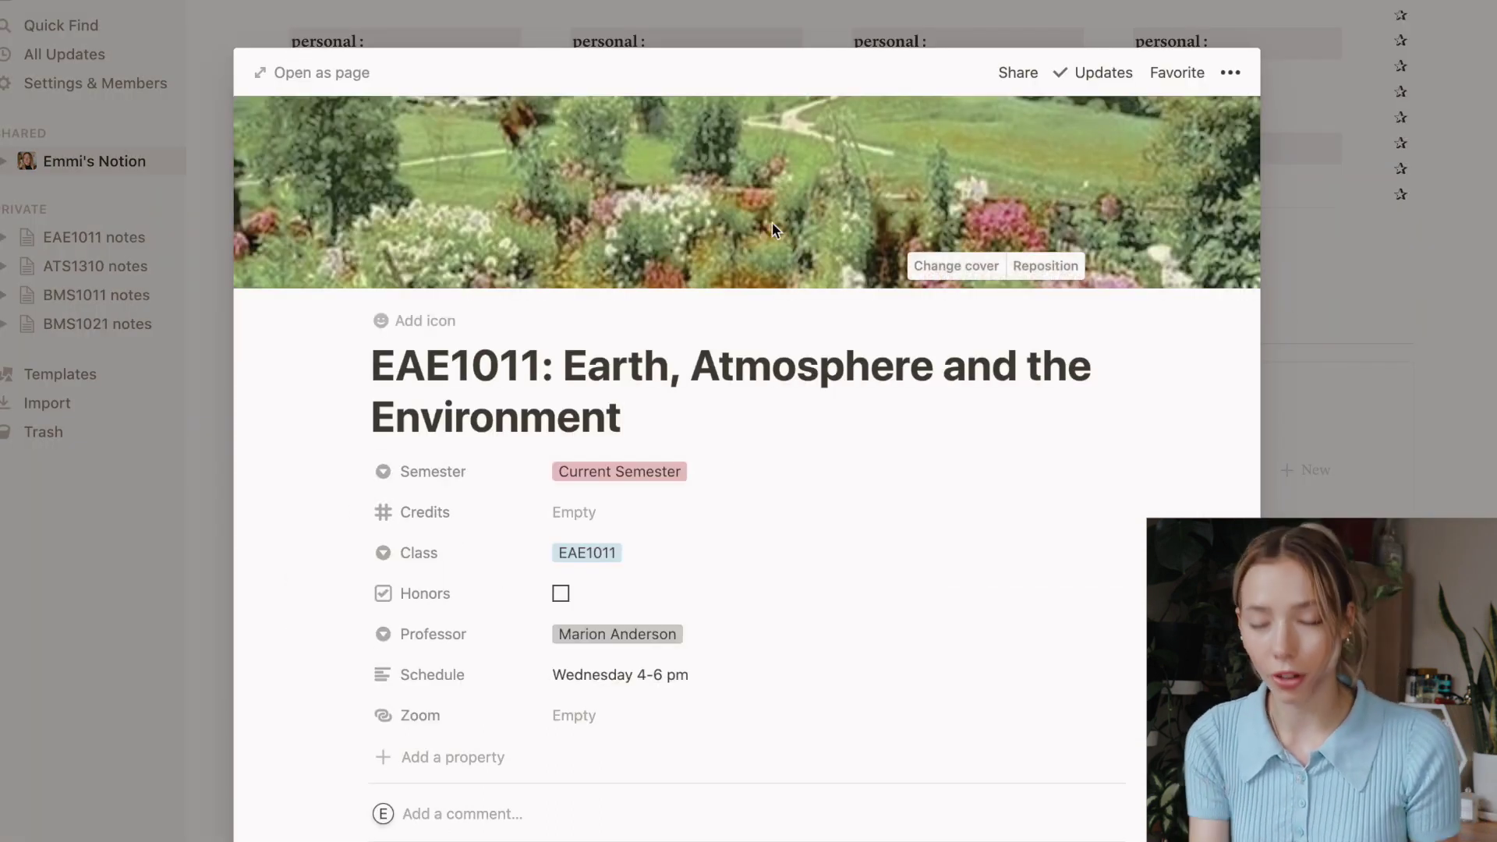
click(955, 265)
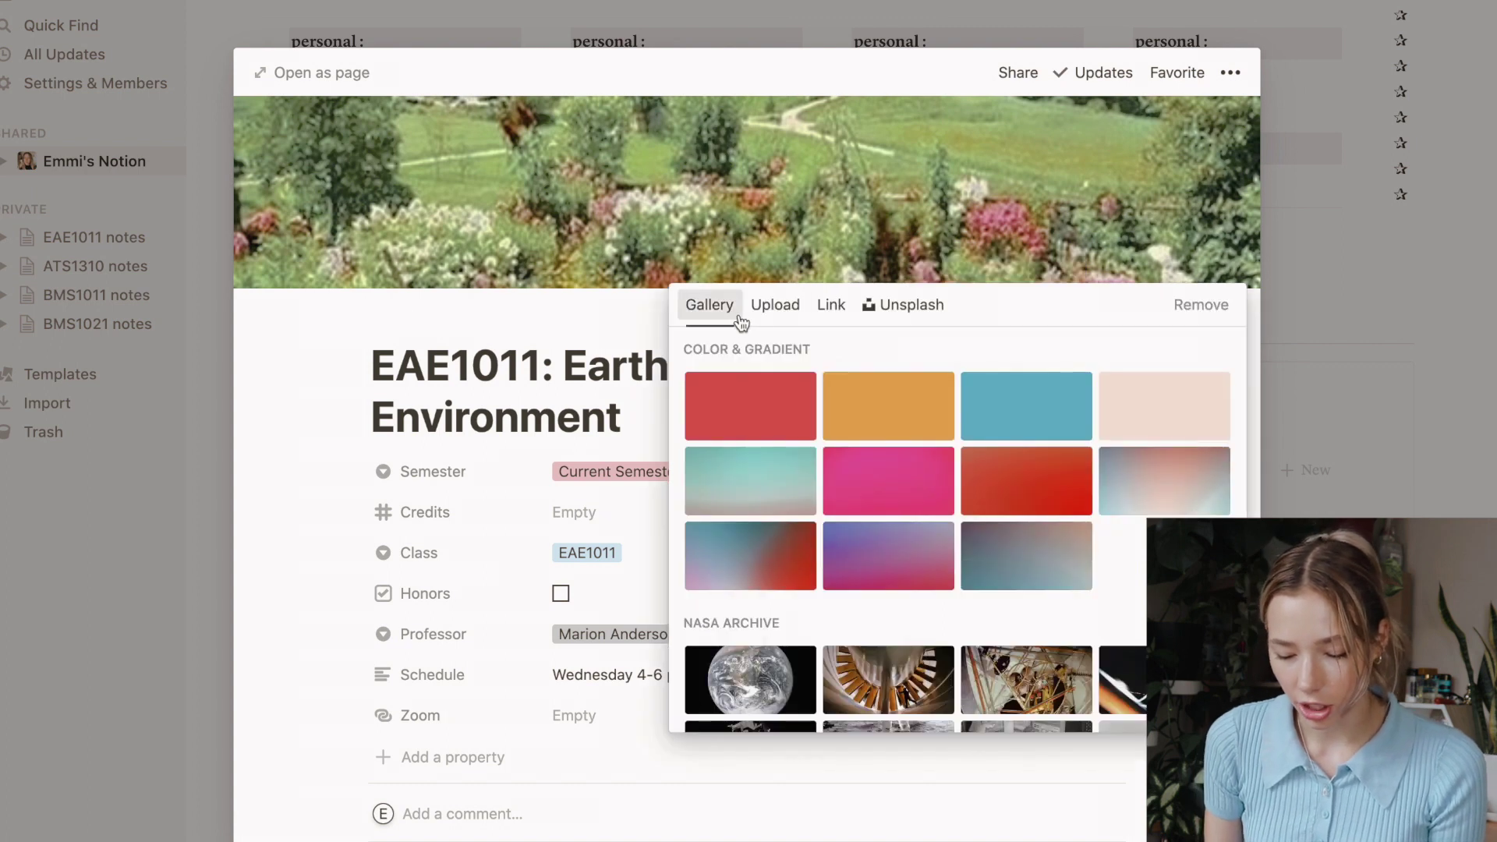
click(780, 308)
click(827, 308)
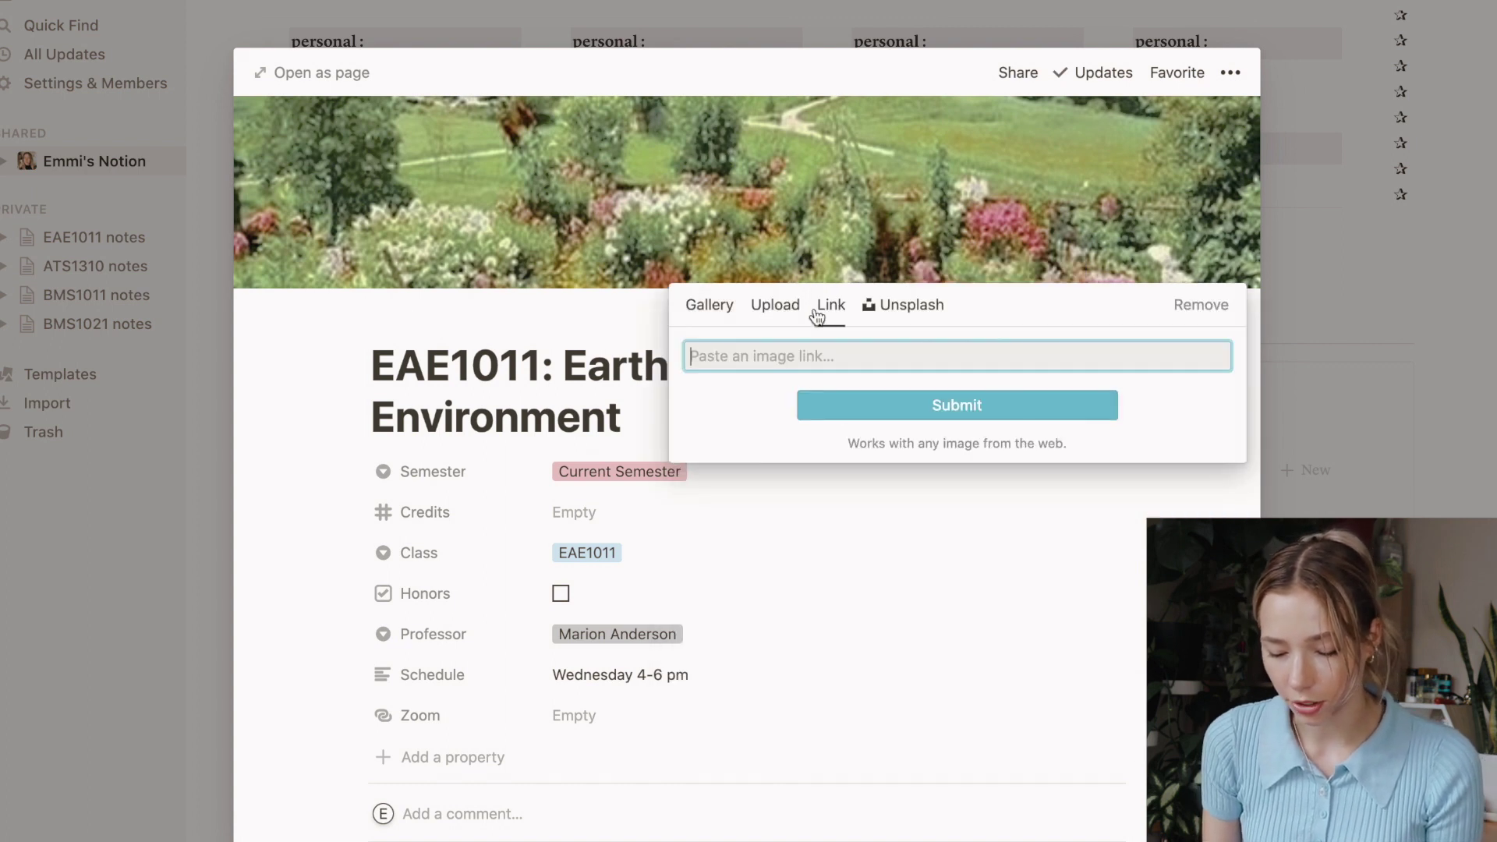
click(280, 341)
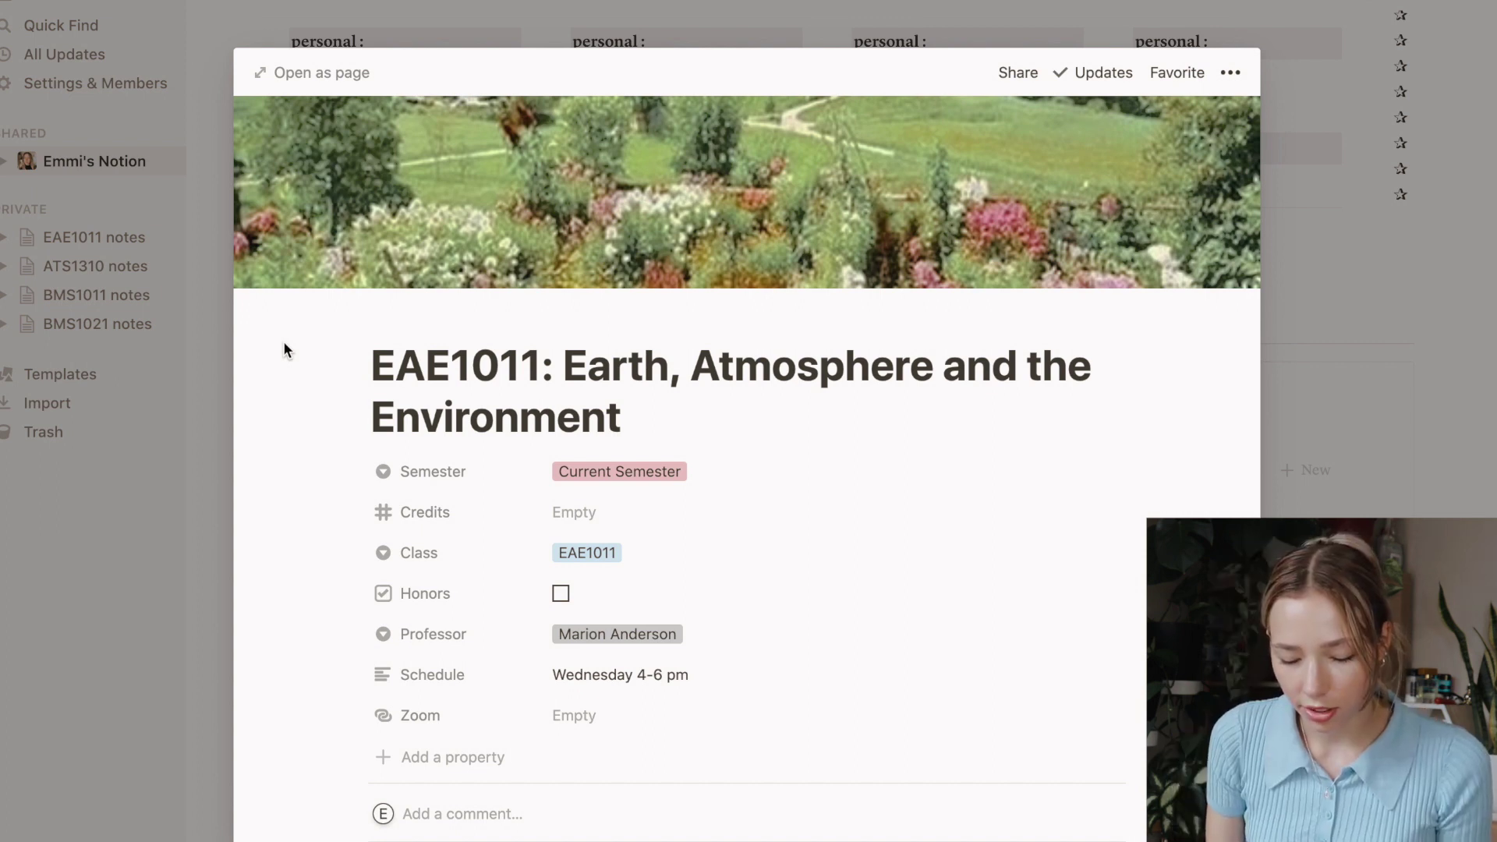
Scroll the Assignments table and start editing the Reflective Journal Assessment title
scroll(671, 585, down, 5)
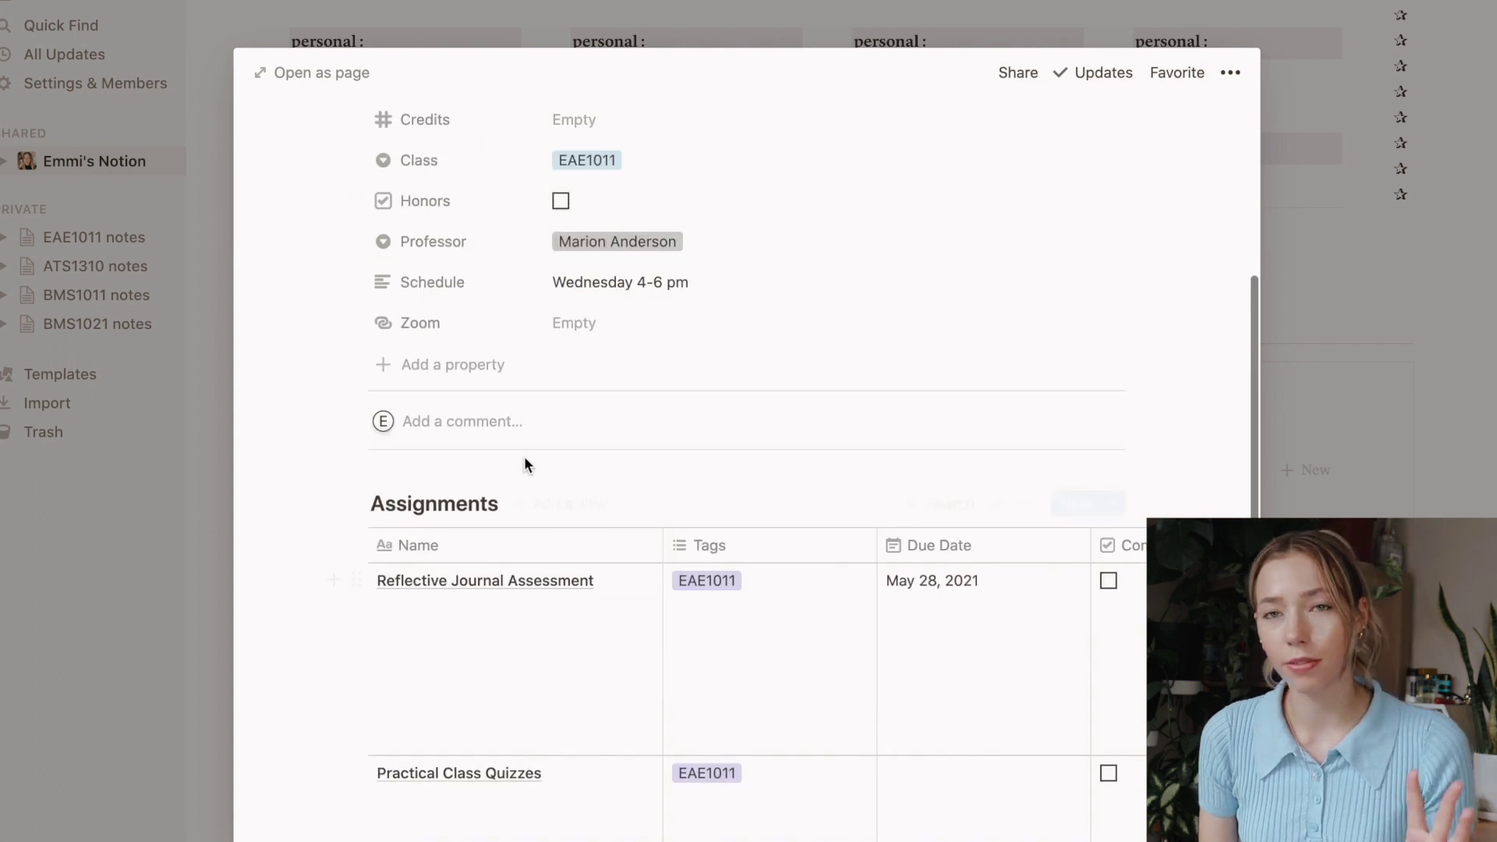
scroll(524, 456, down, 4)
scroll(370, 617, down, 3)
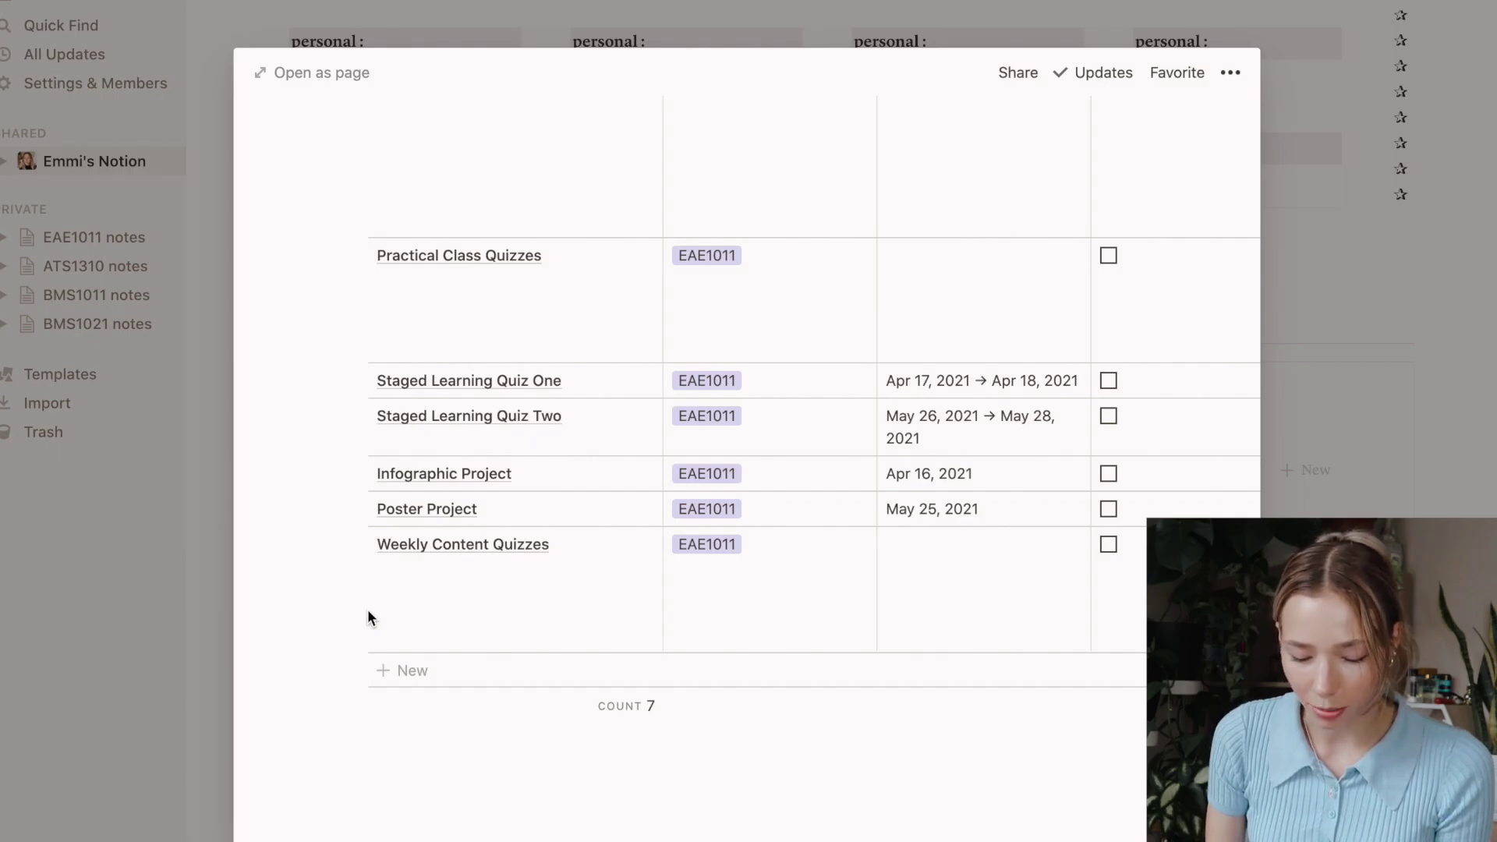
scroll(368, 609, up, 3)
scroll(402, 526, right, 2)
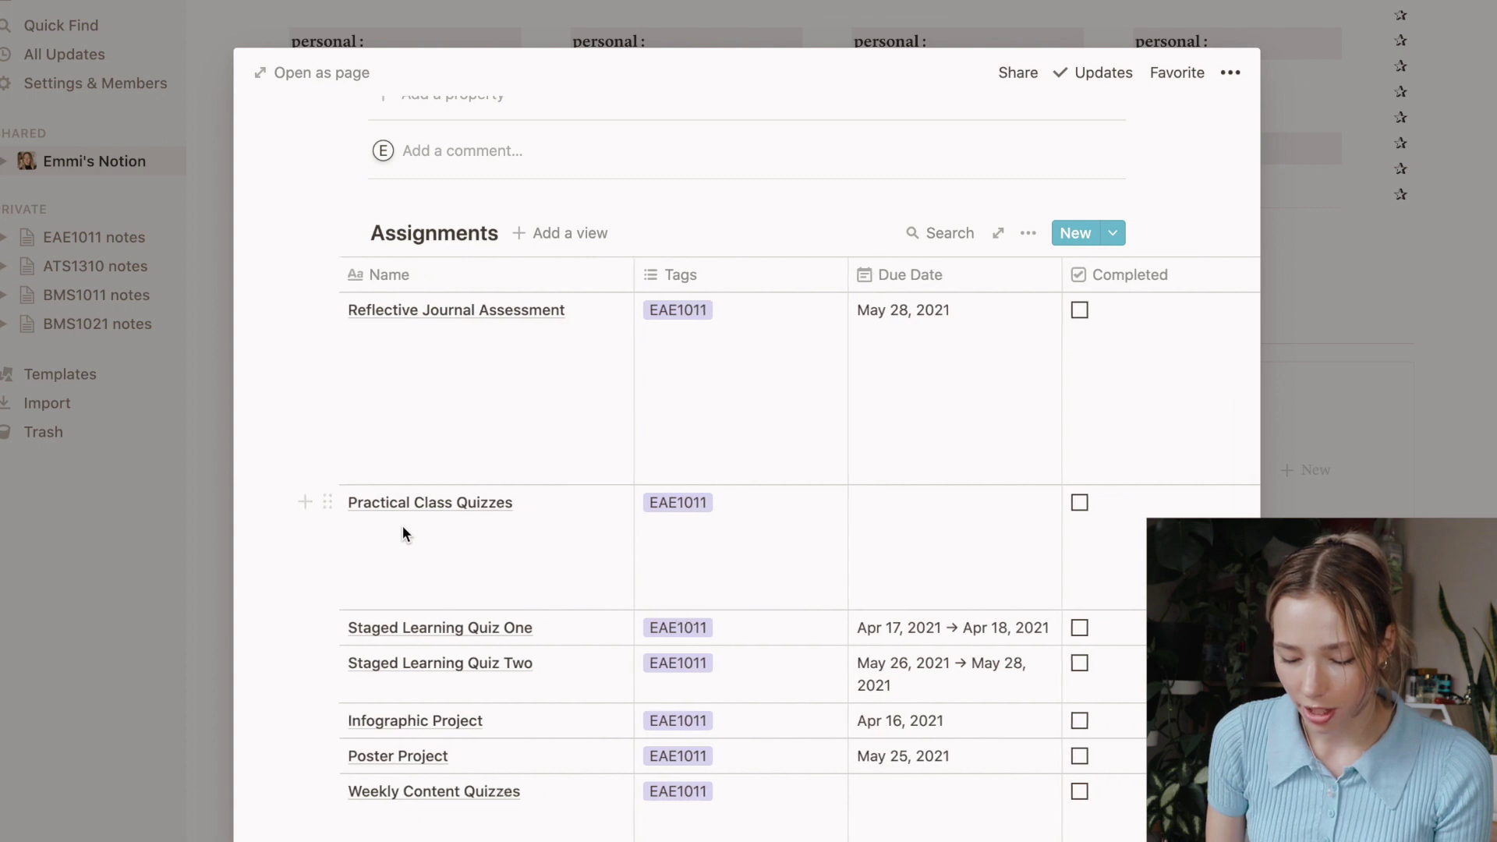
double_click(417, 310)
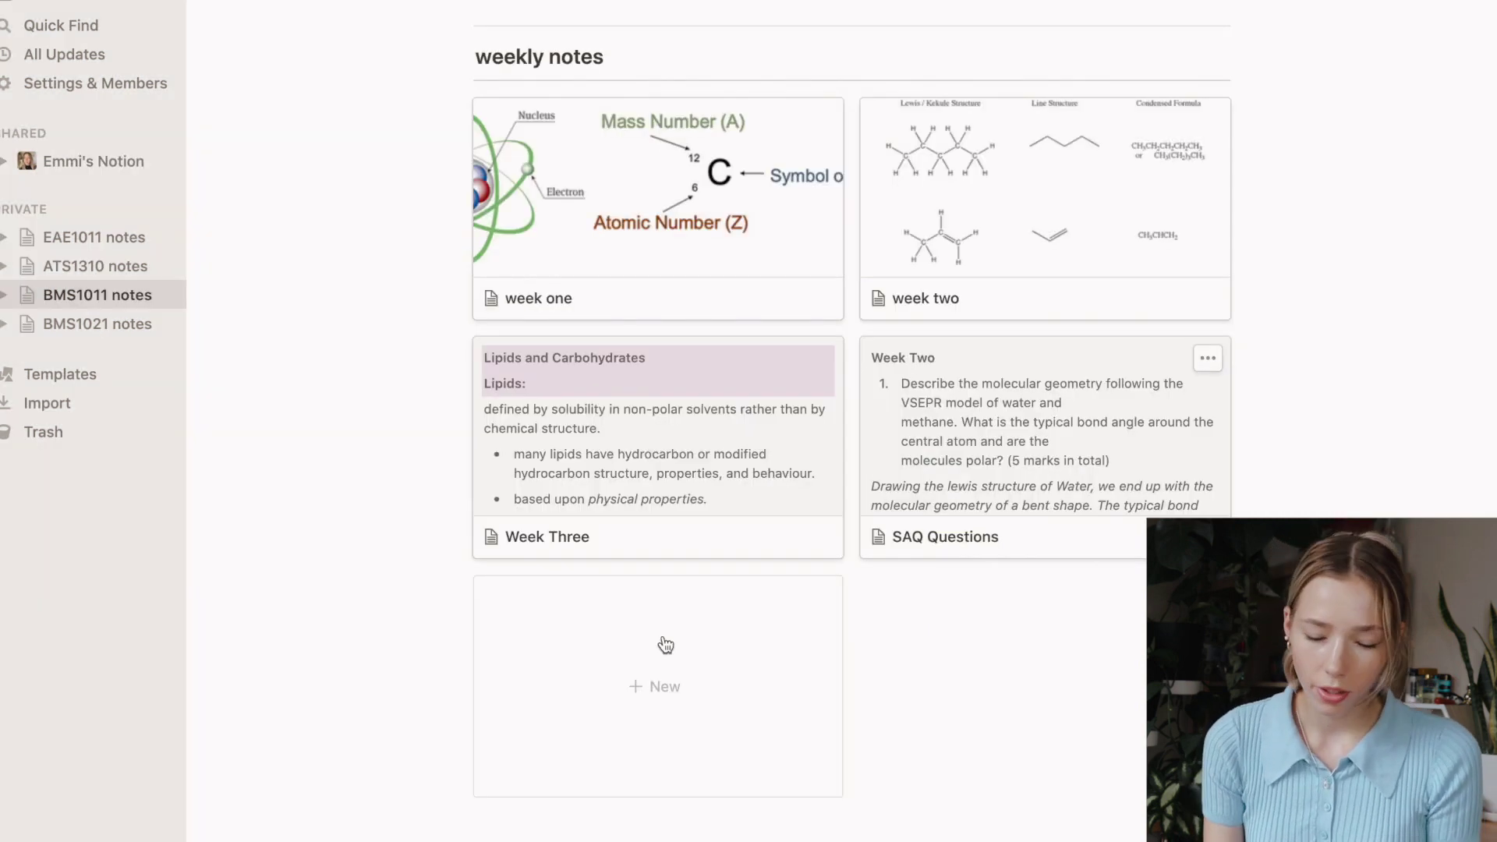
Add a 'Week Four' page to the weekly notes gallery with body text 'Biomedical Chemistry'
click(665, 648)
text(W)
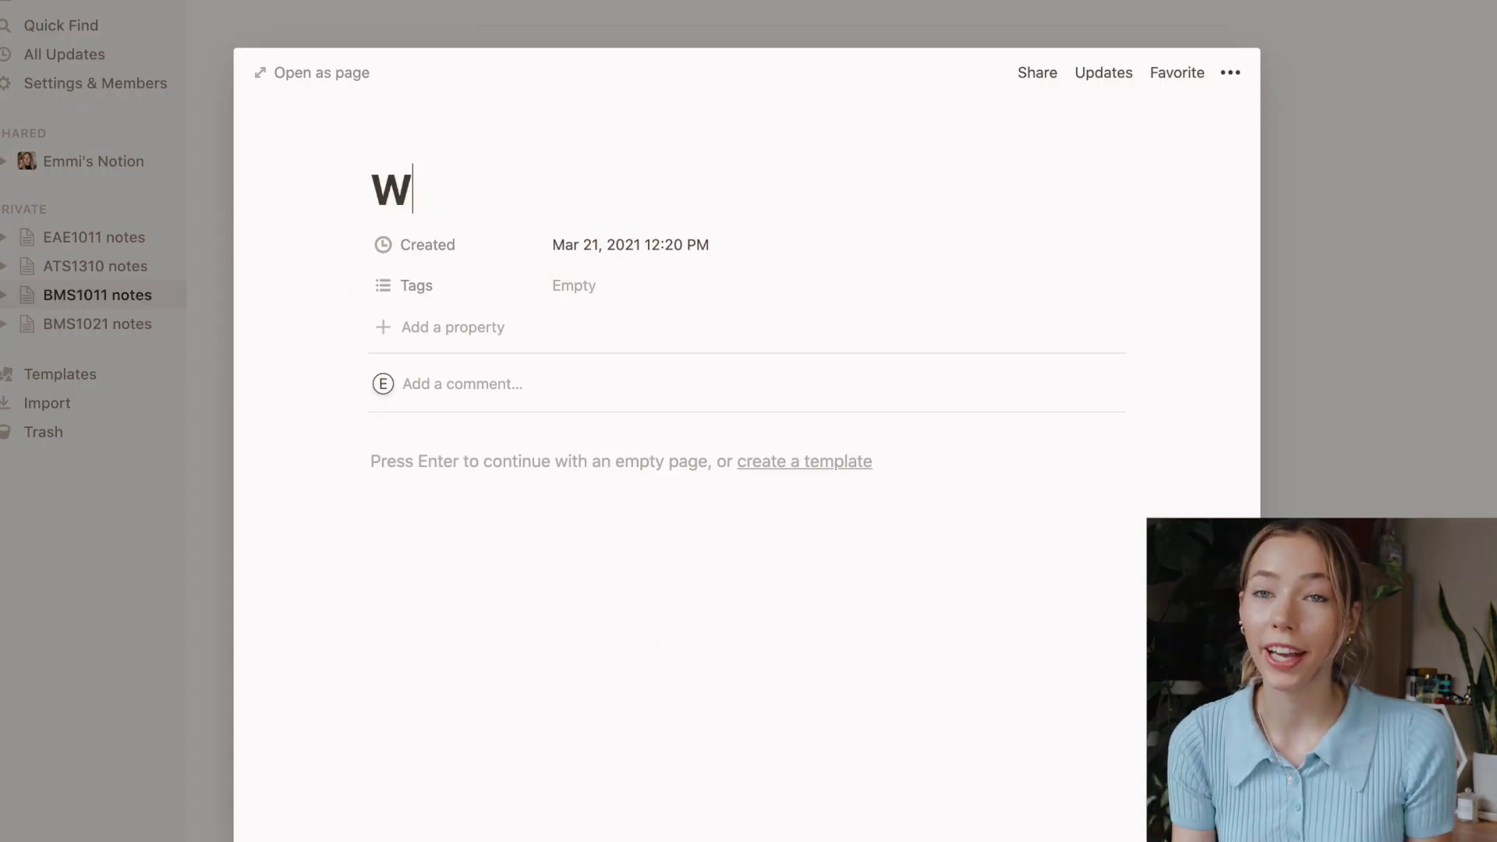
key(BackSpace)
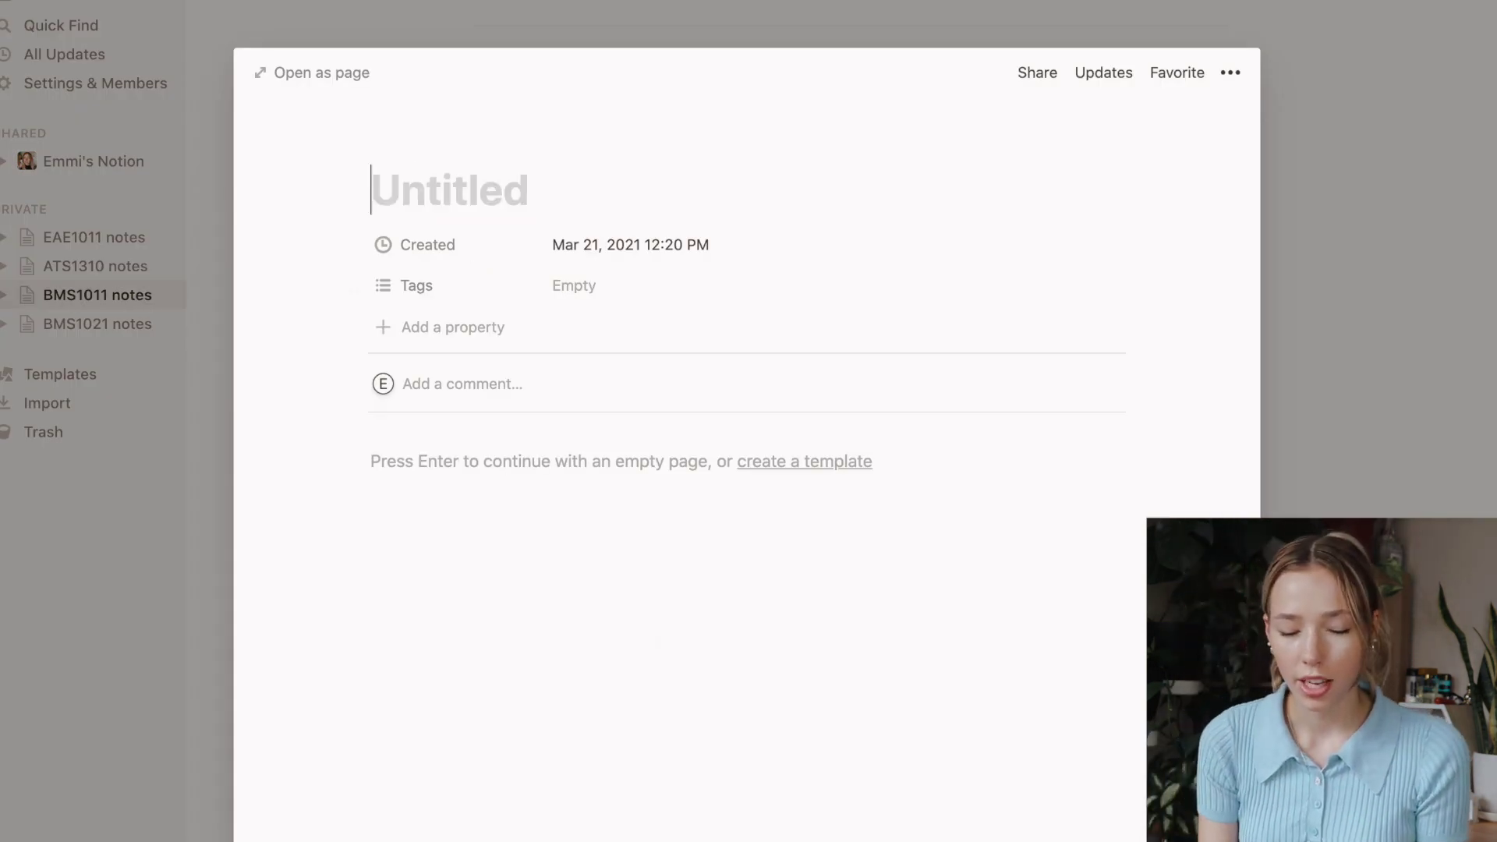
text(Week Four)
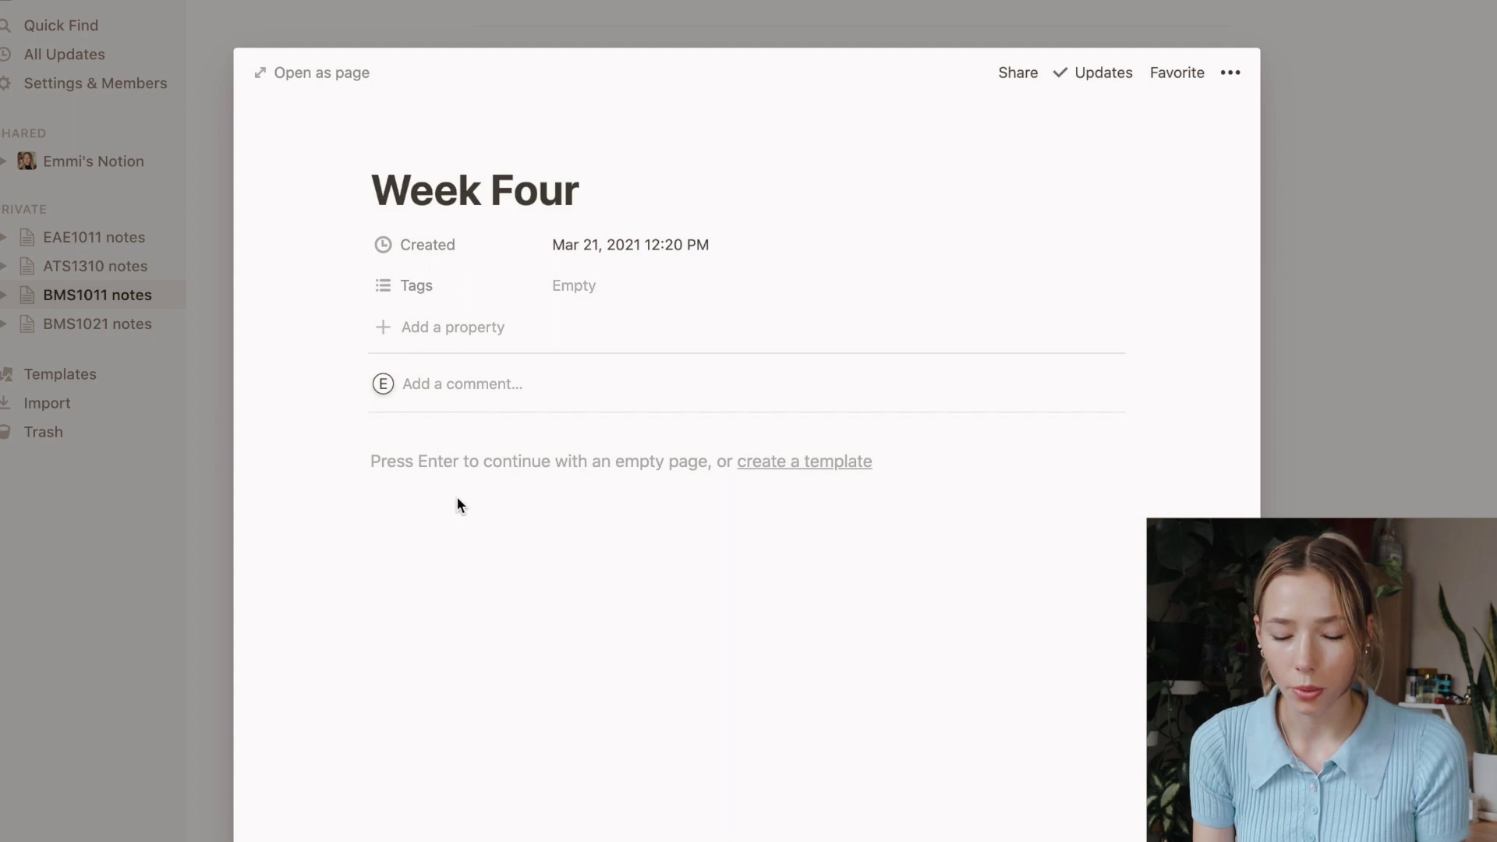
key(Return)
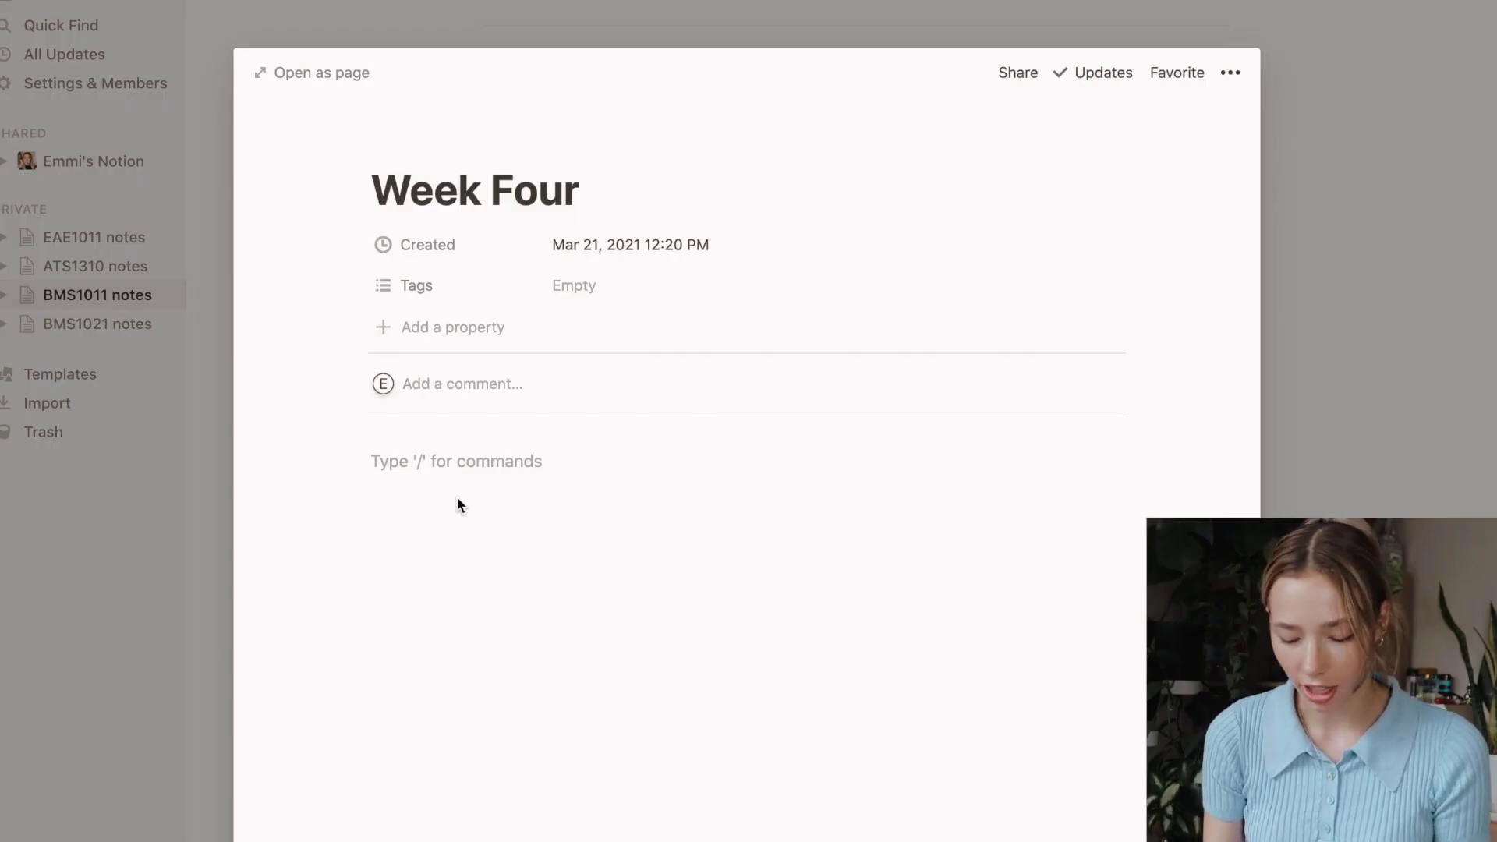
text(Biomedical)
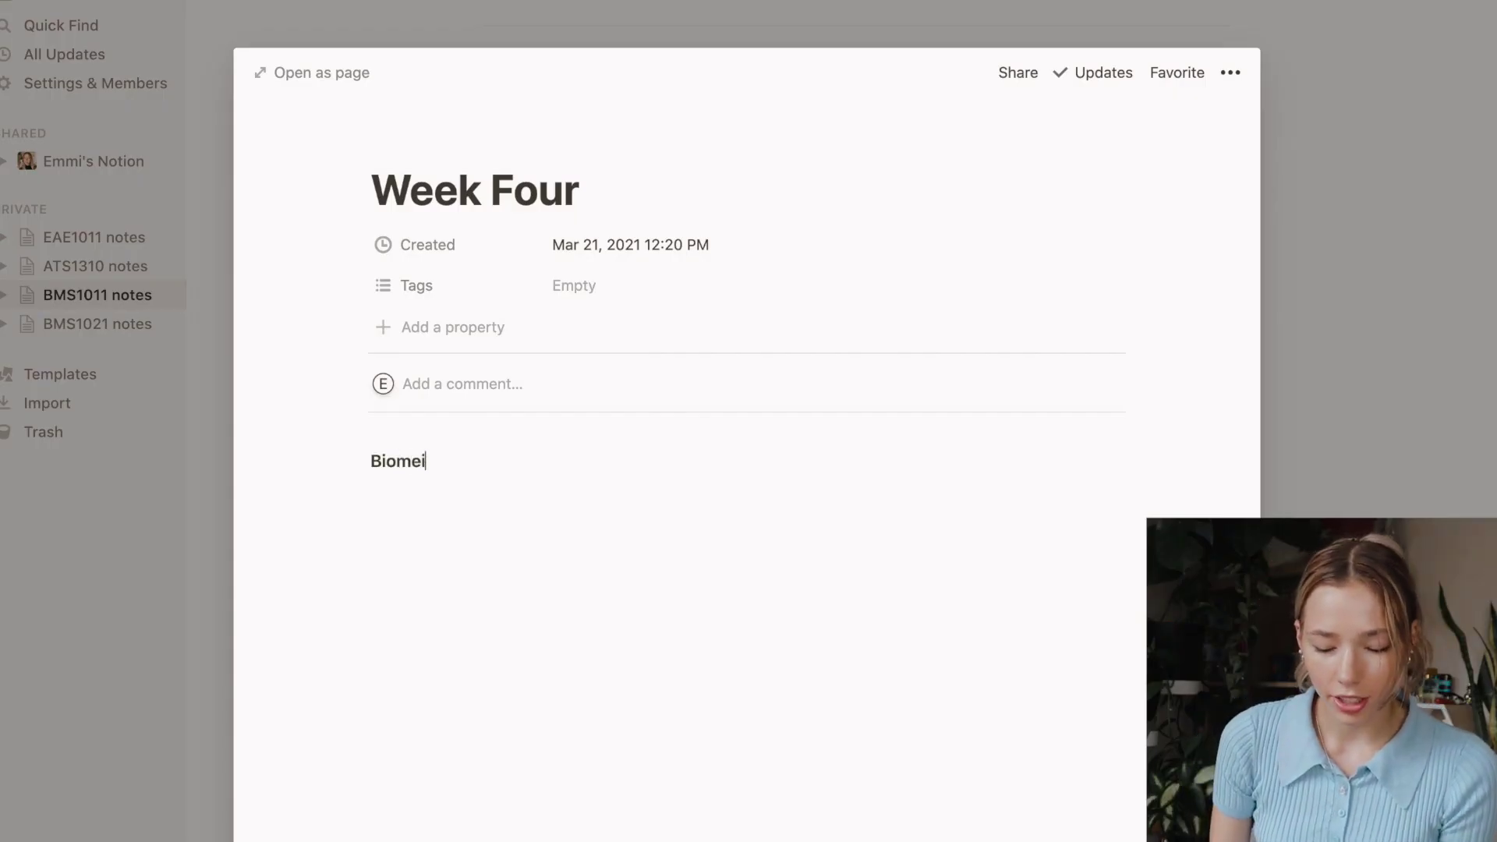
text( Chemistry)
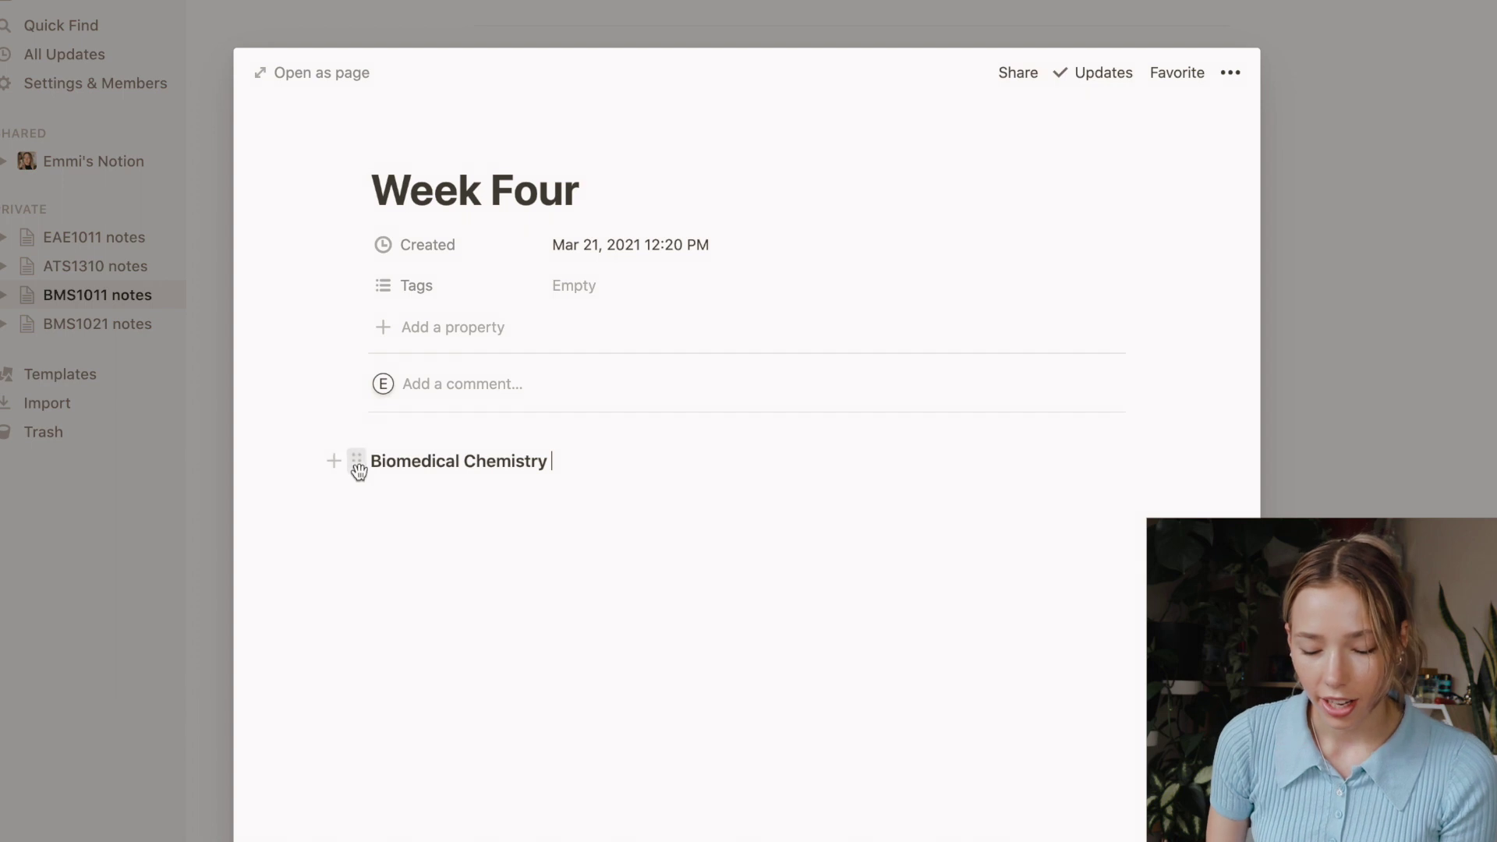
Give the Biomedical Chemistry line a pink background instead of green
click(355, 460)
mouse_move(317, 586)
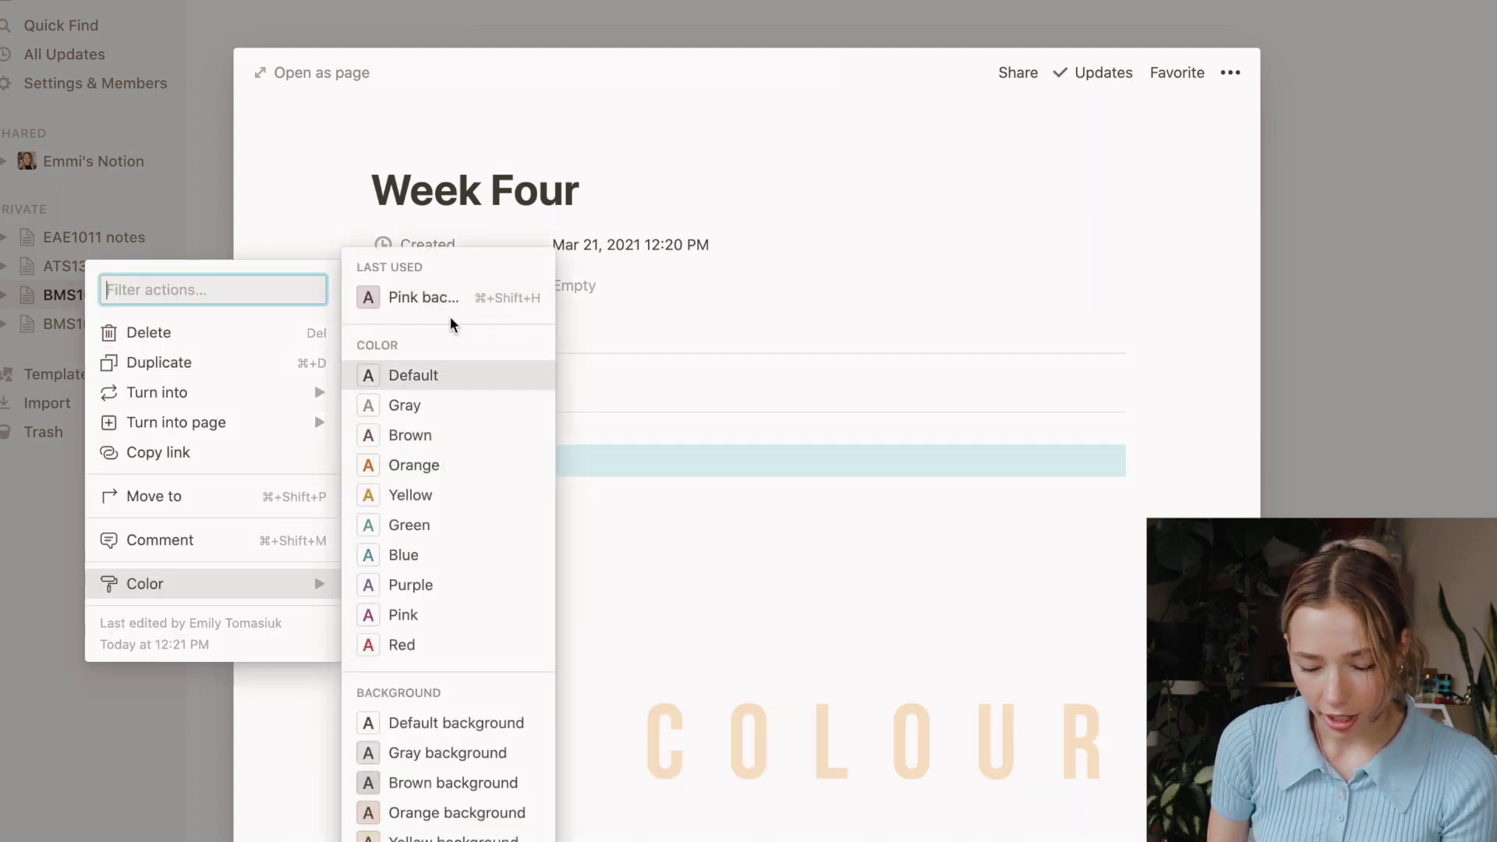
scroll(382, 725, down, 3)
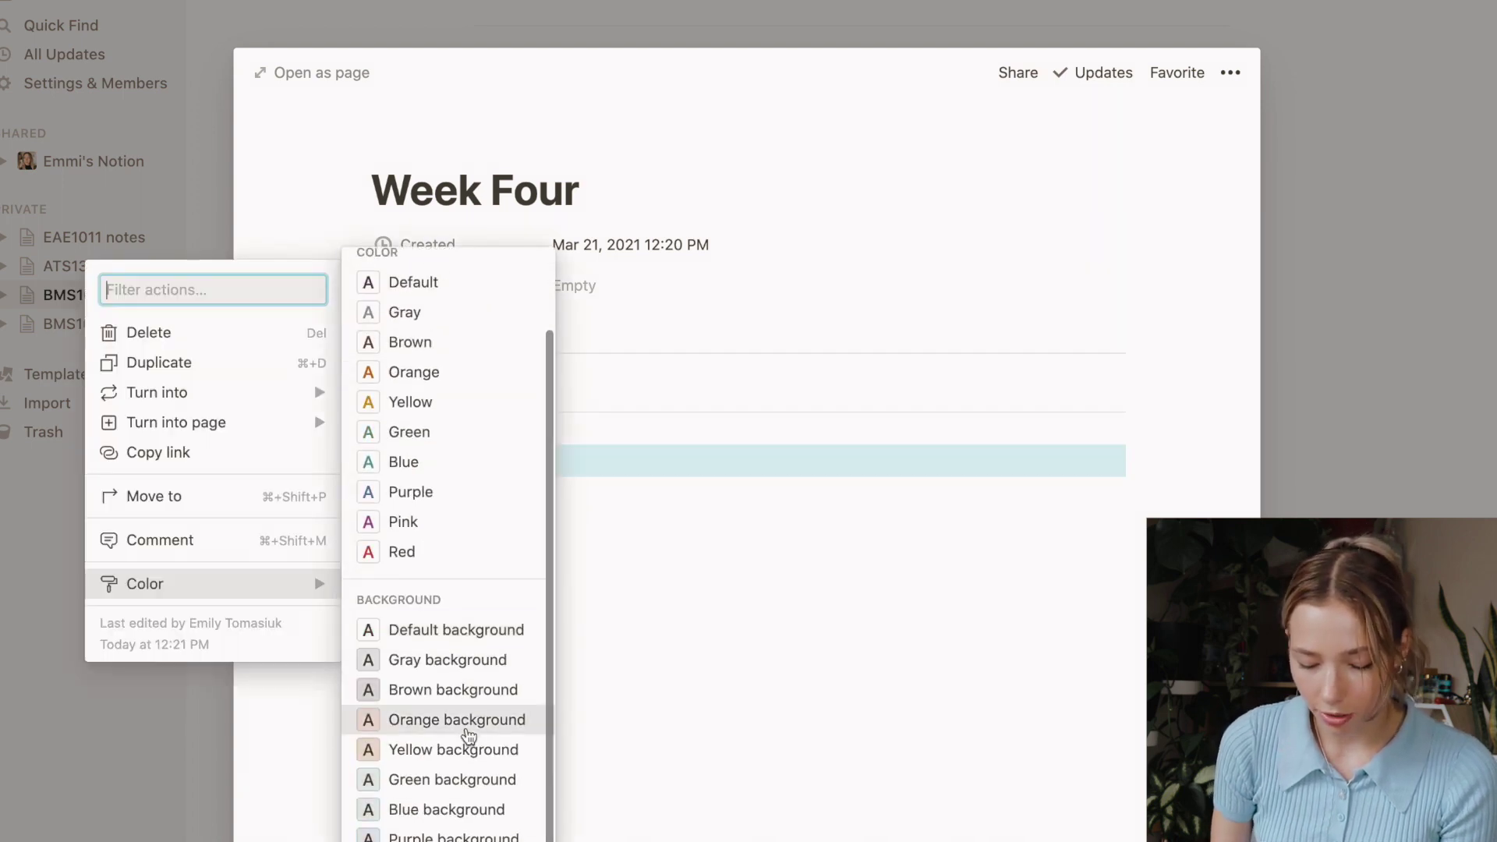
scroll(390, 725, up, 3)
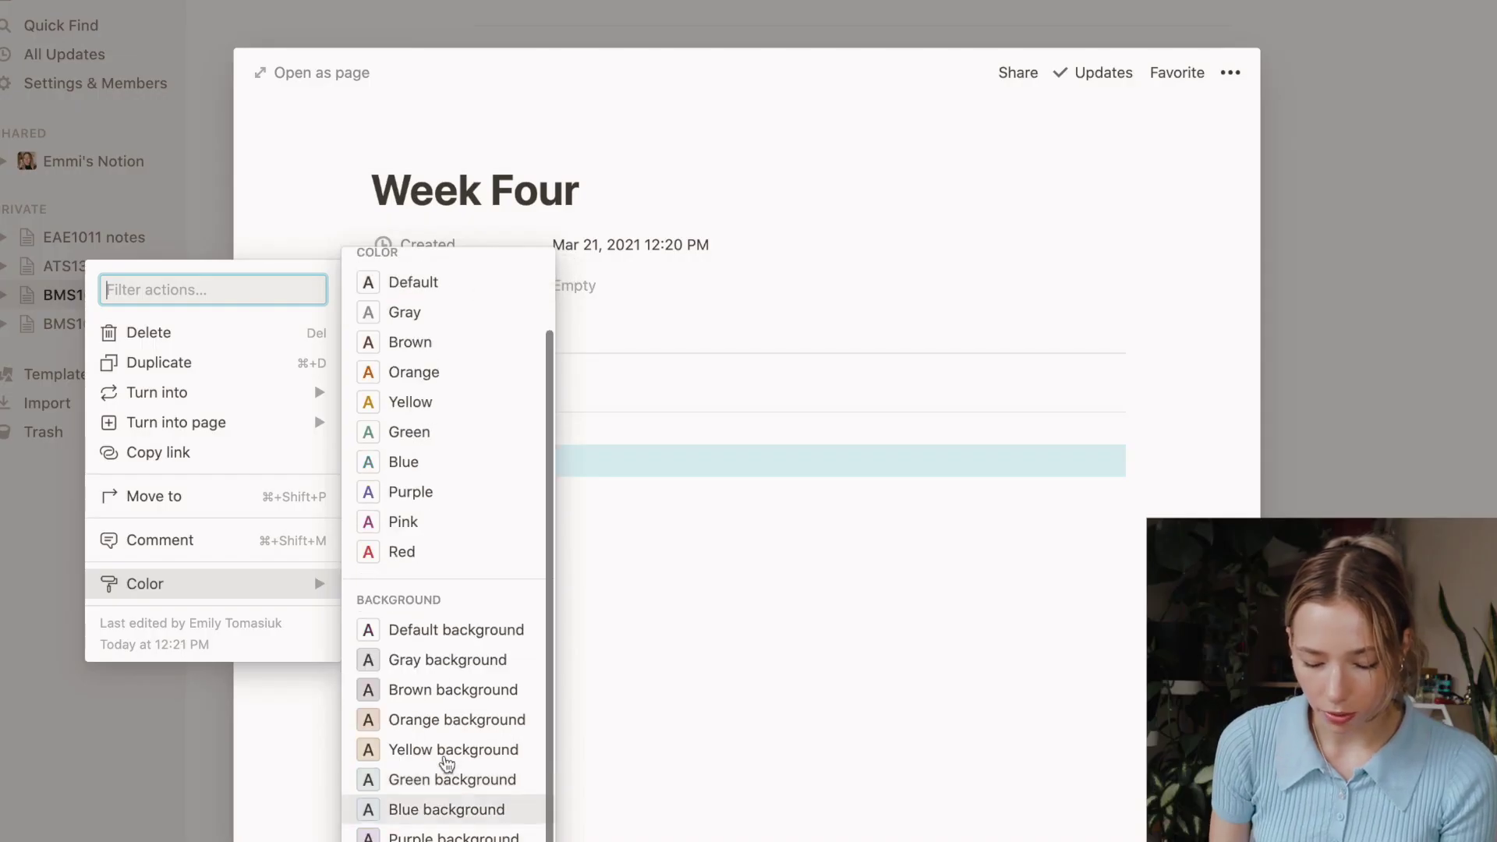
click(445, 780)
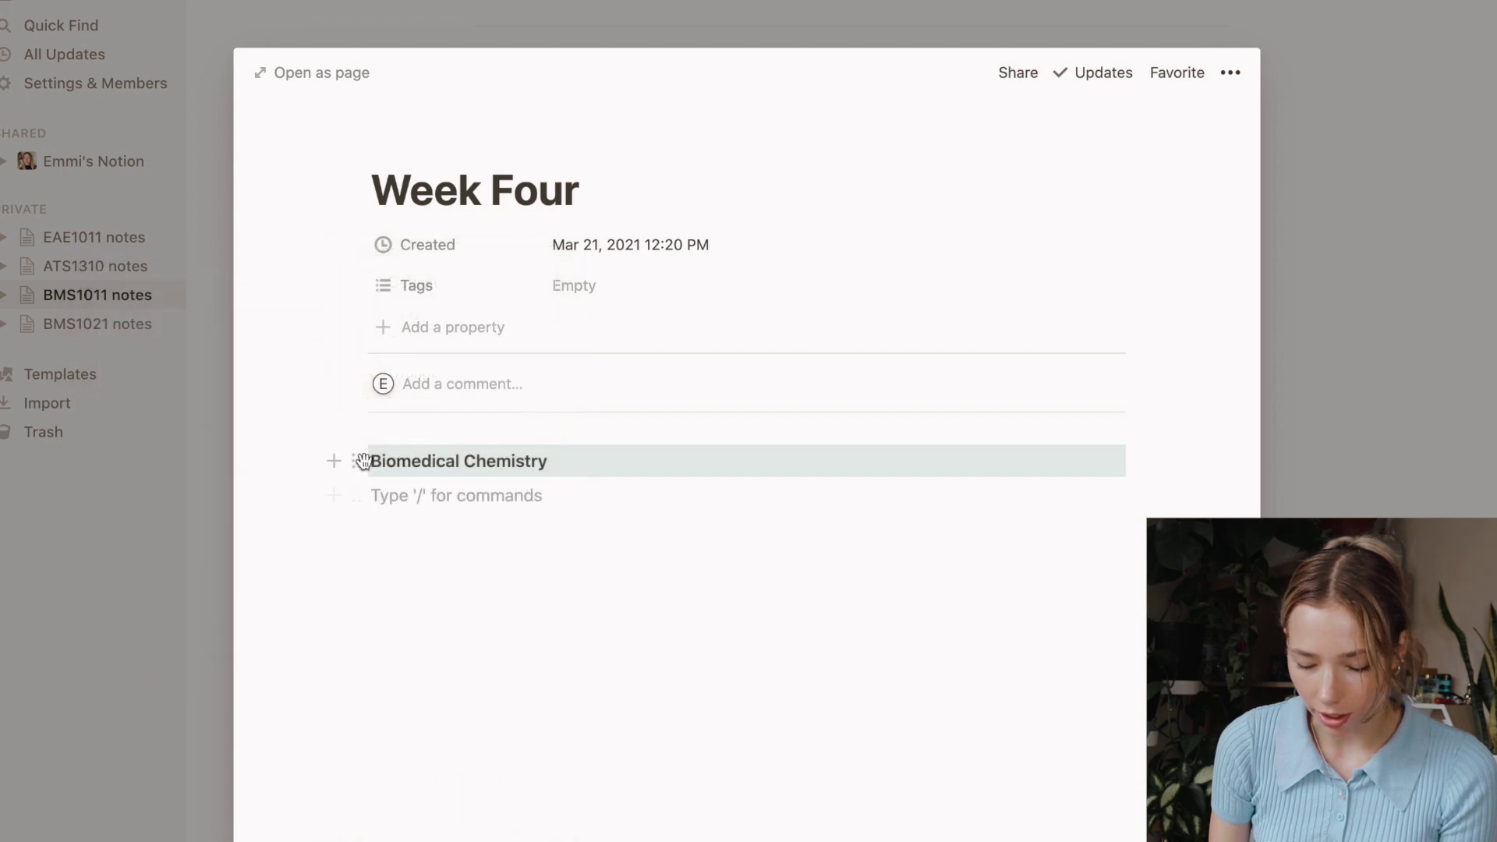
click(335, 461)
key(super+shift+h)
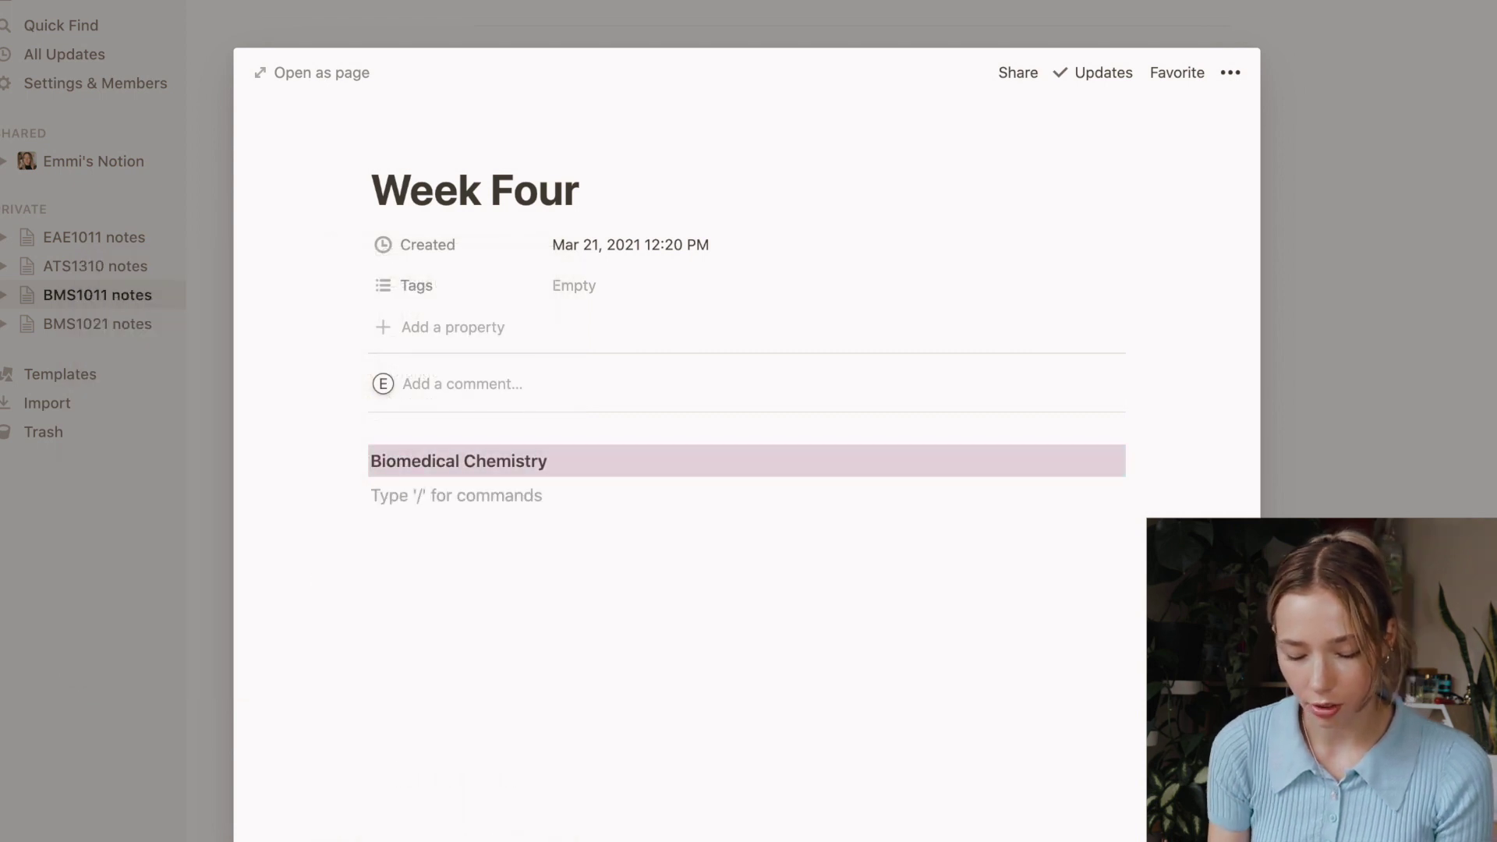
Test the '- ' bullet and '->' arrow shortcuts, then delete the arrow test line
text(-)
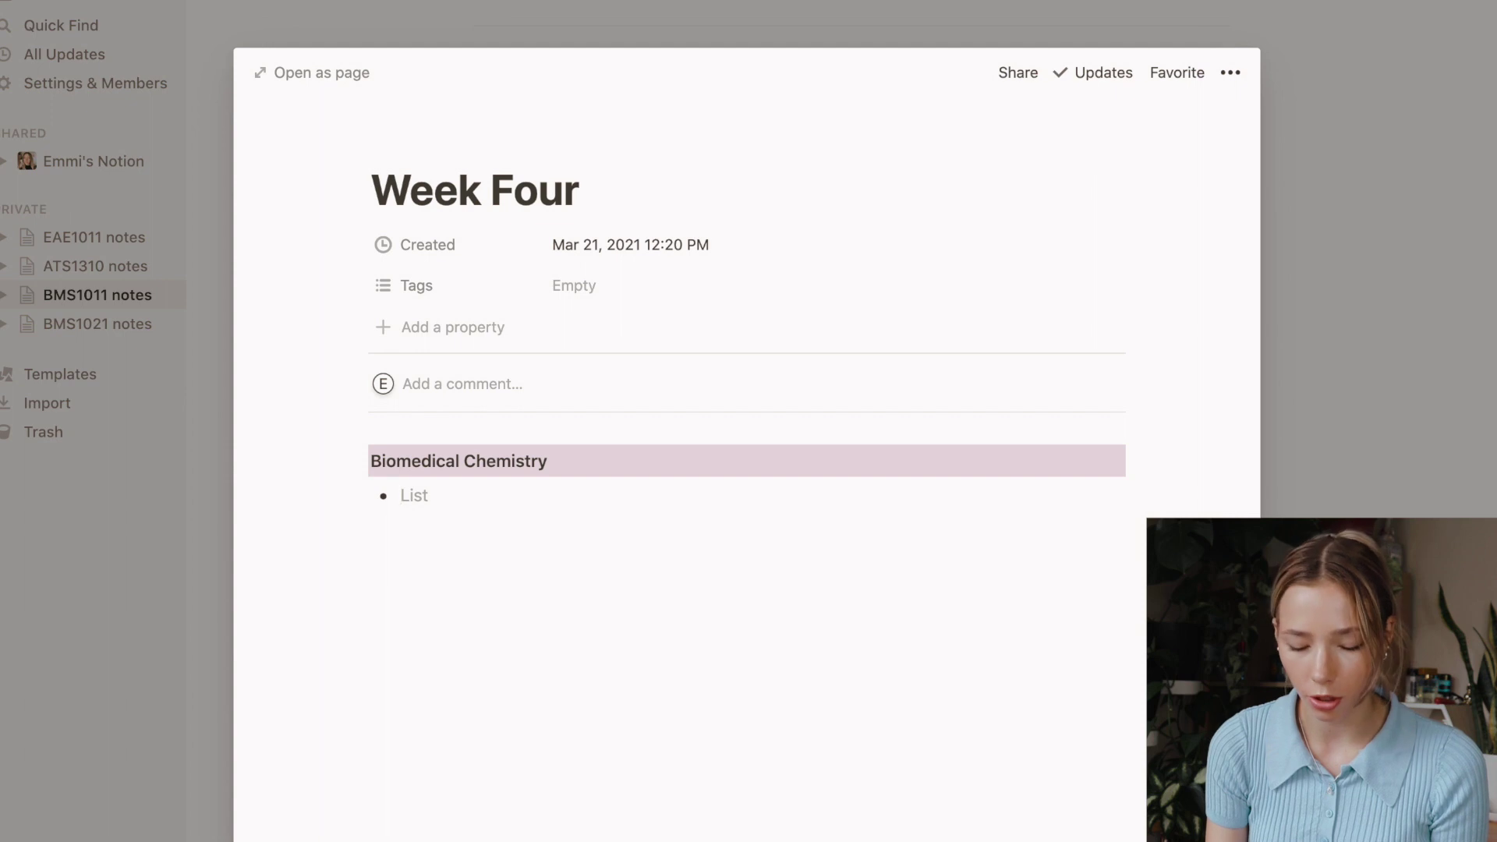
key(BackSpace)
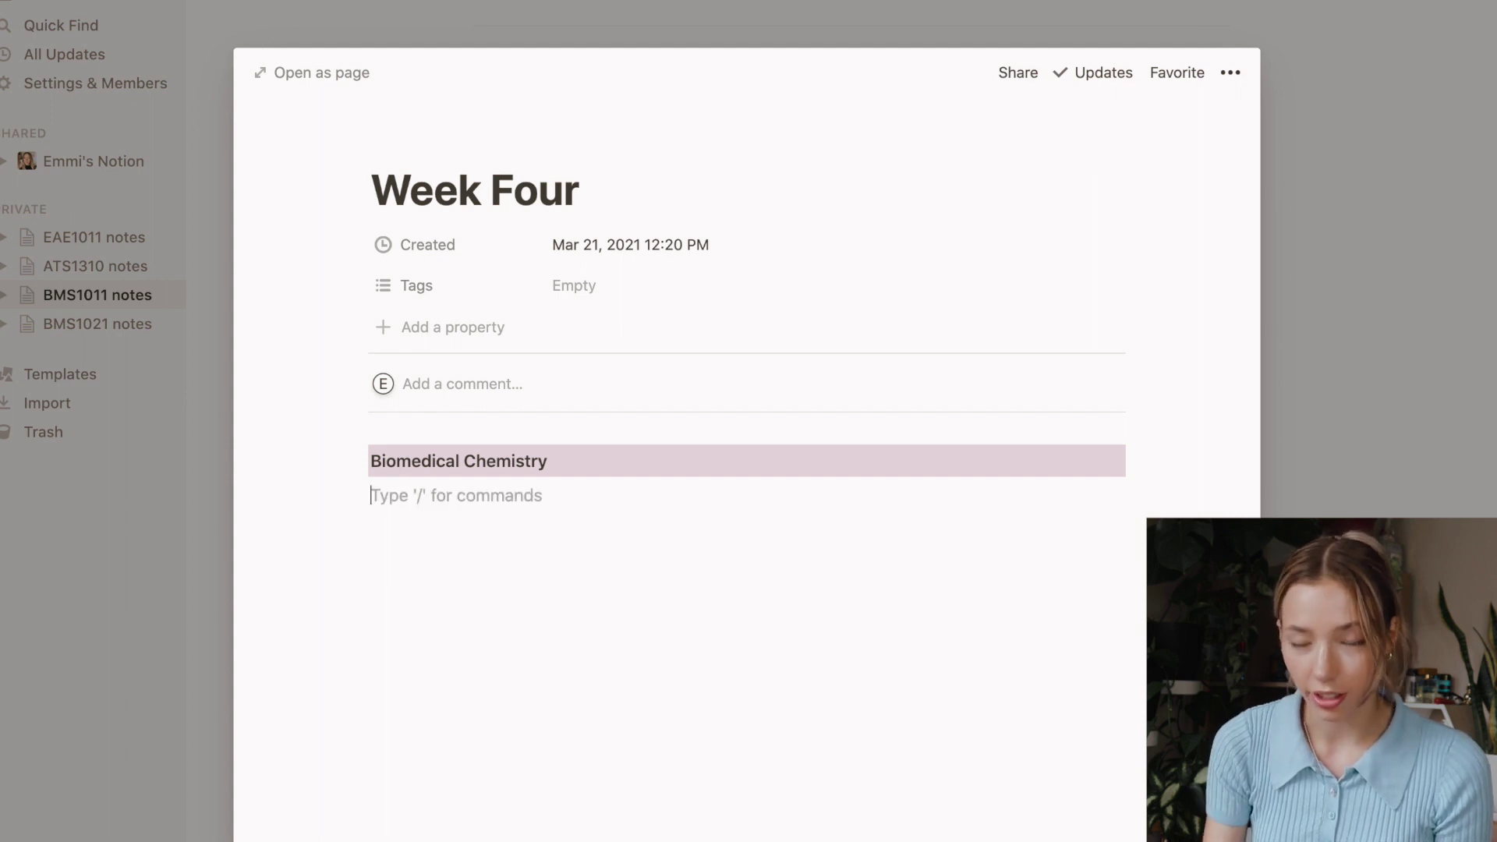
text(-)
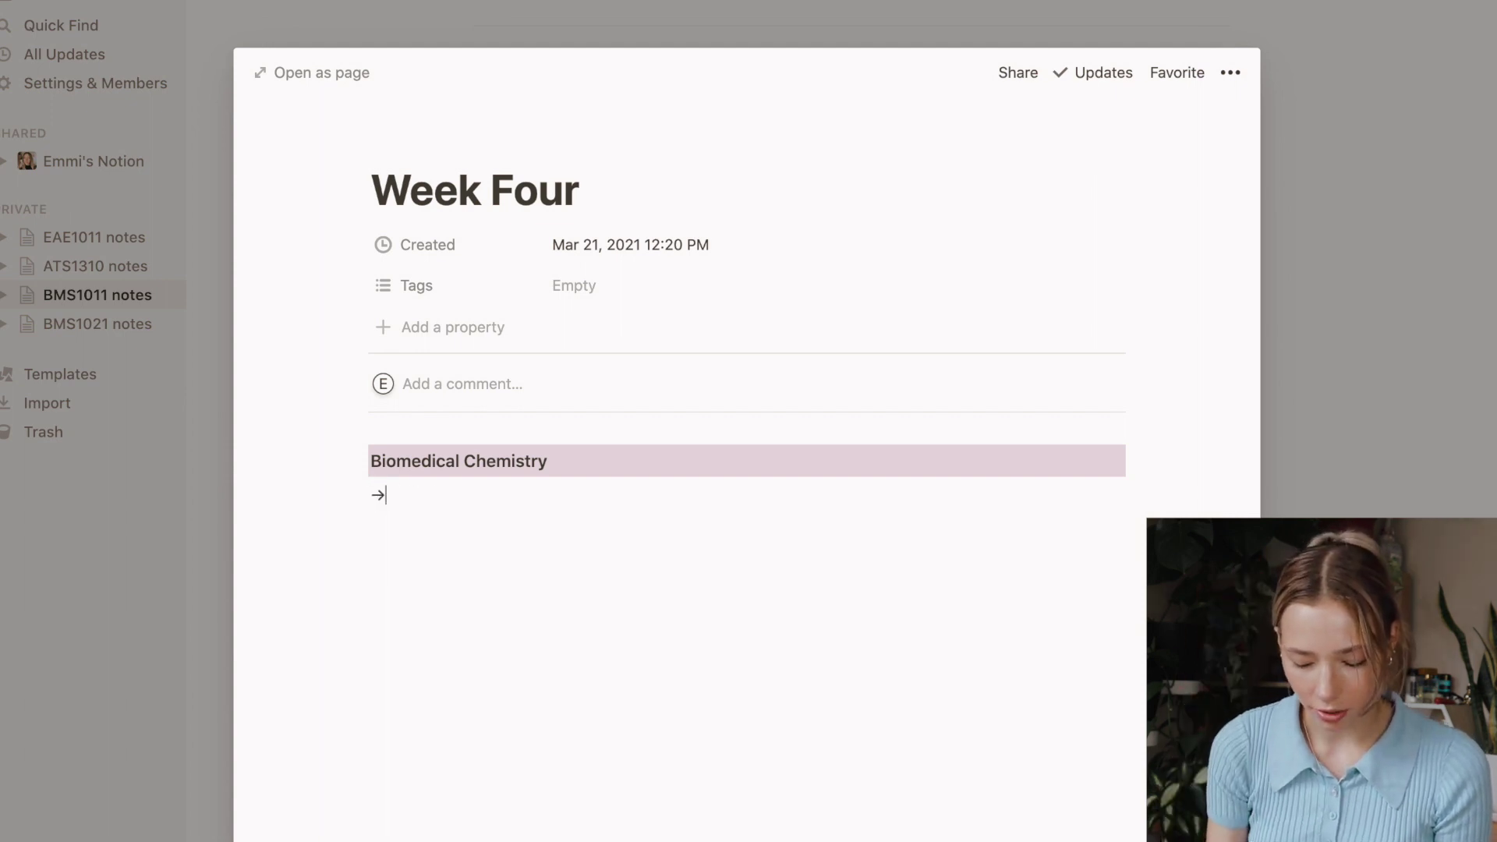
text(> =>)
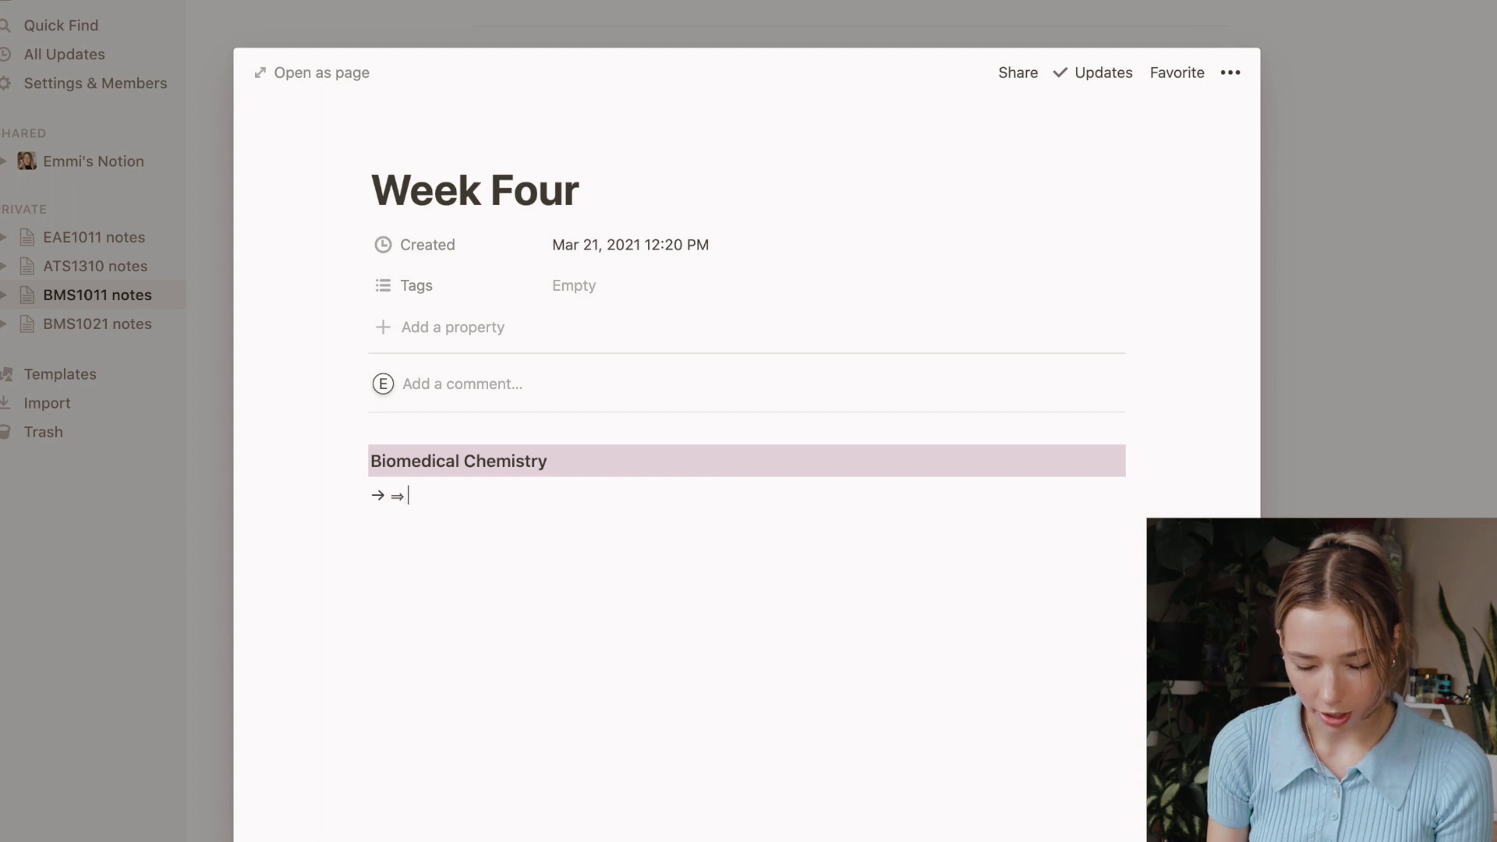
key(Escape)
key(BackSpace)
click(382, 518)
Turn the empty block into an Untitled sub-page, open it, and return to Week Four
click(357, 535)
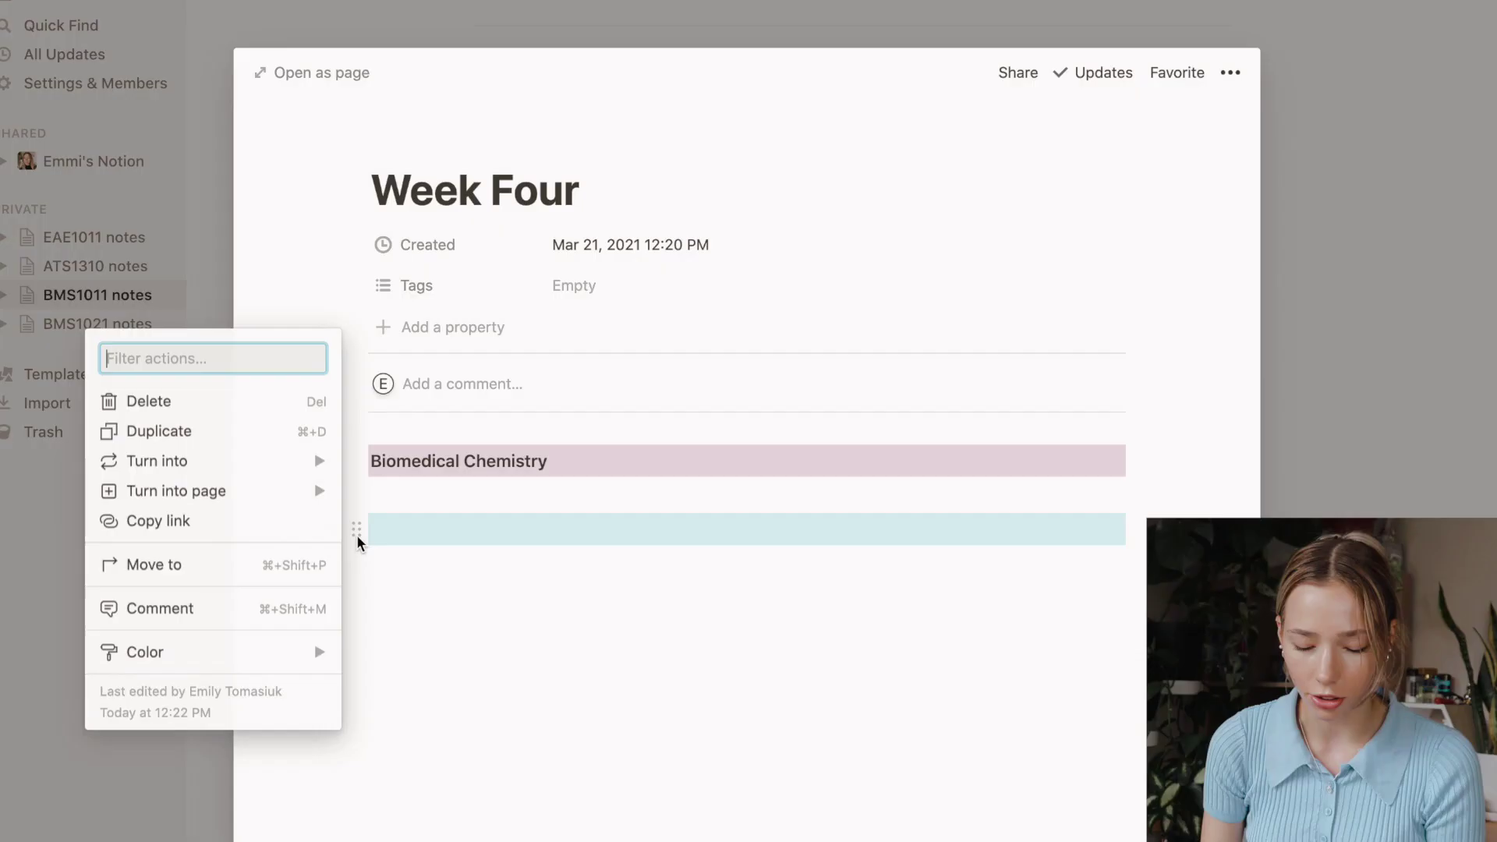
mouse_move(291, 468)
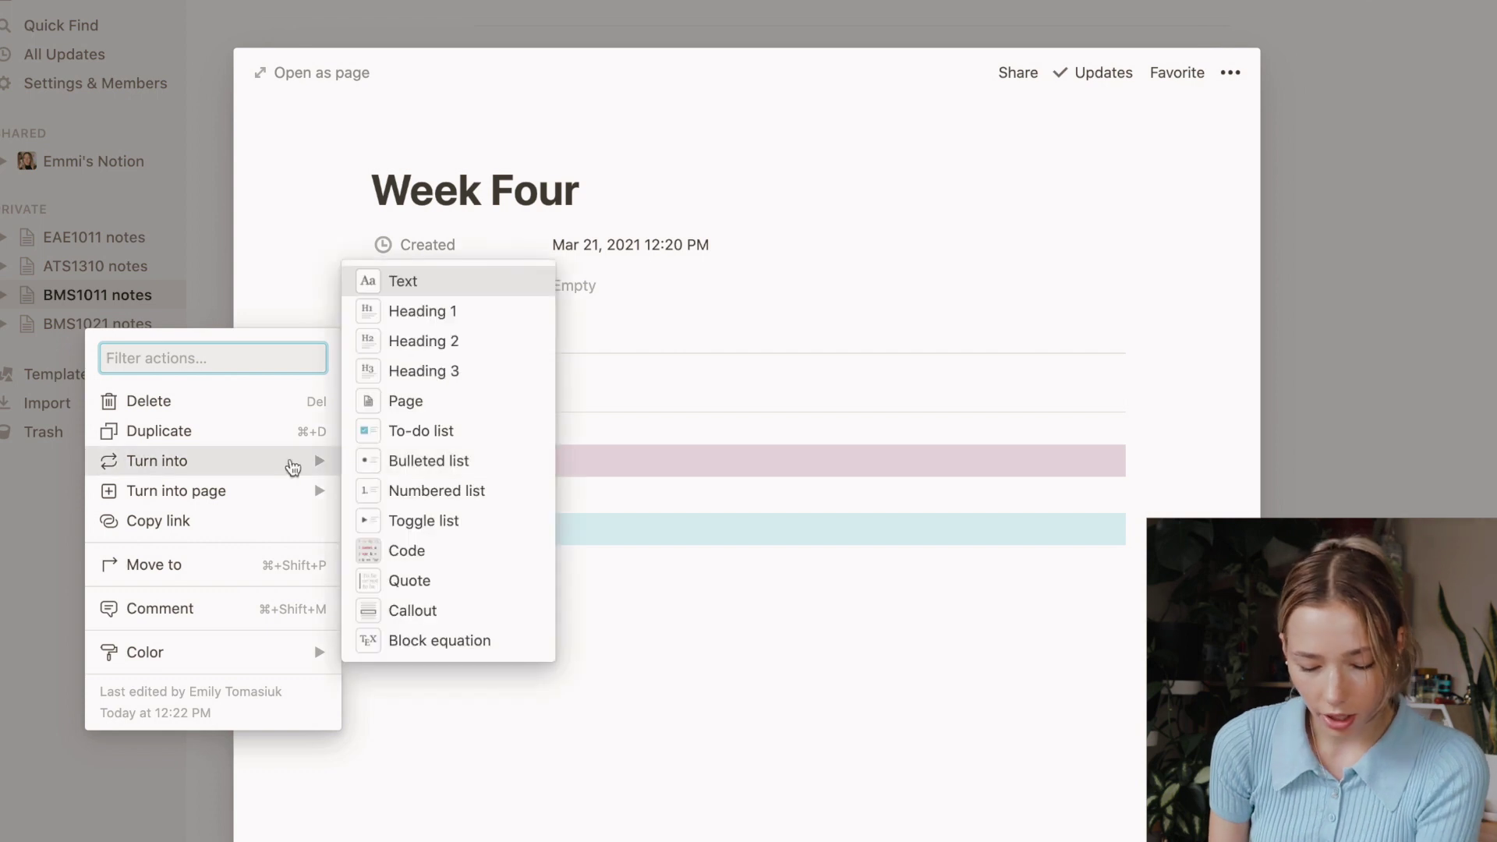
click(435, 397)
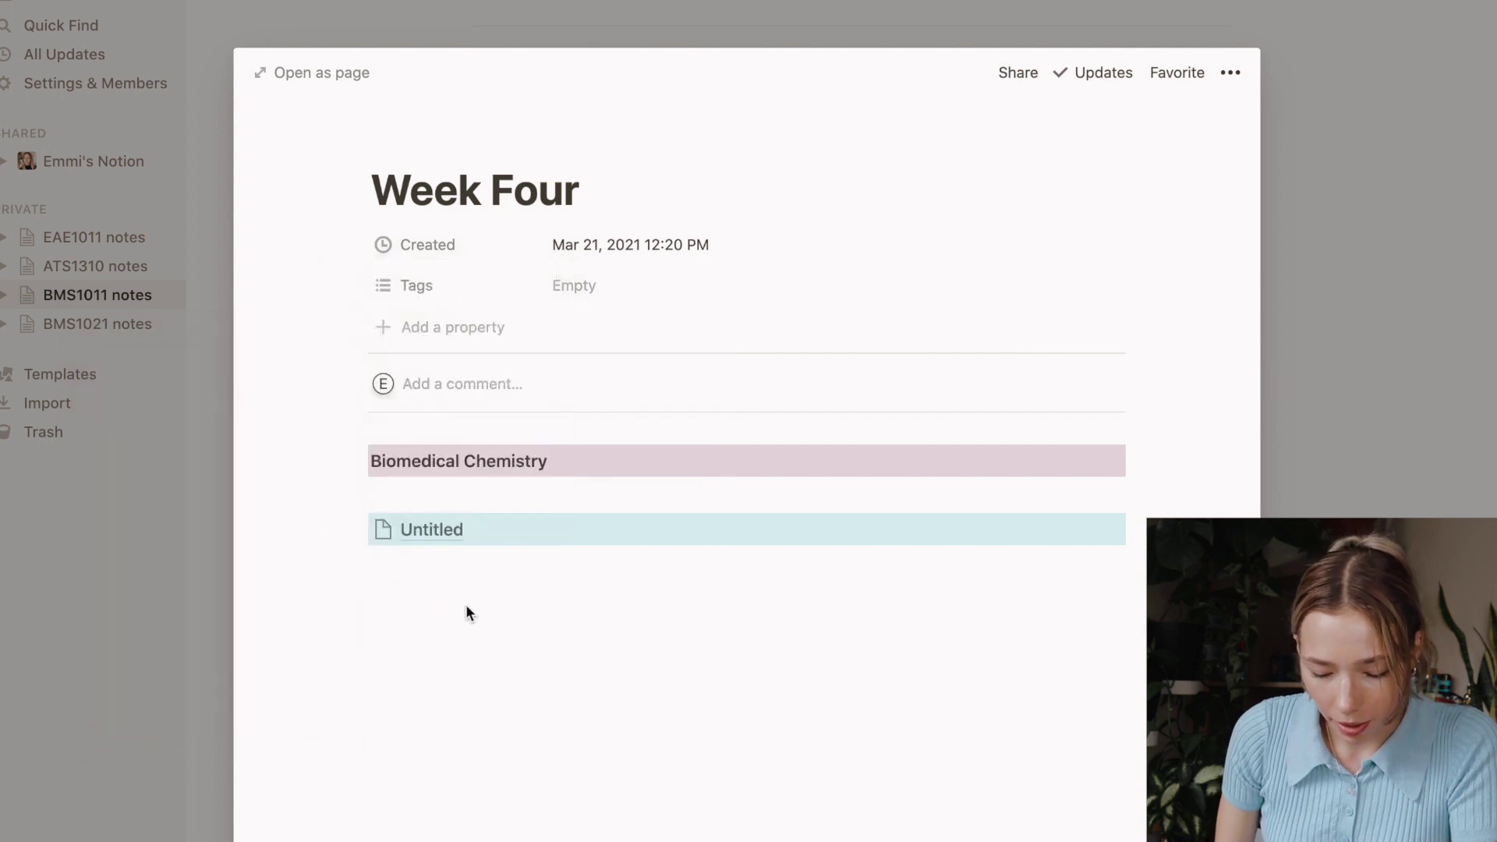
click(433, 528)
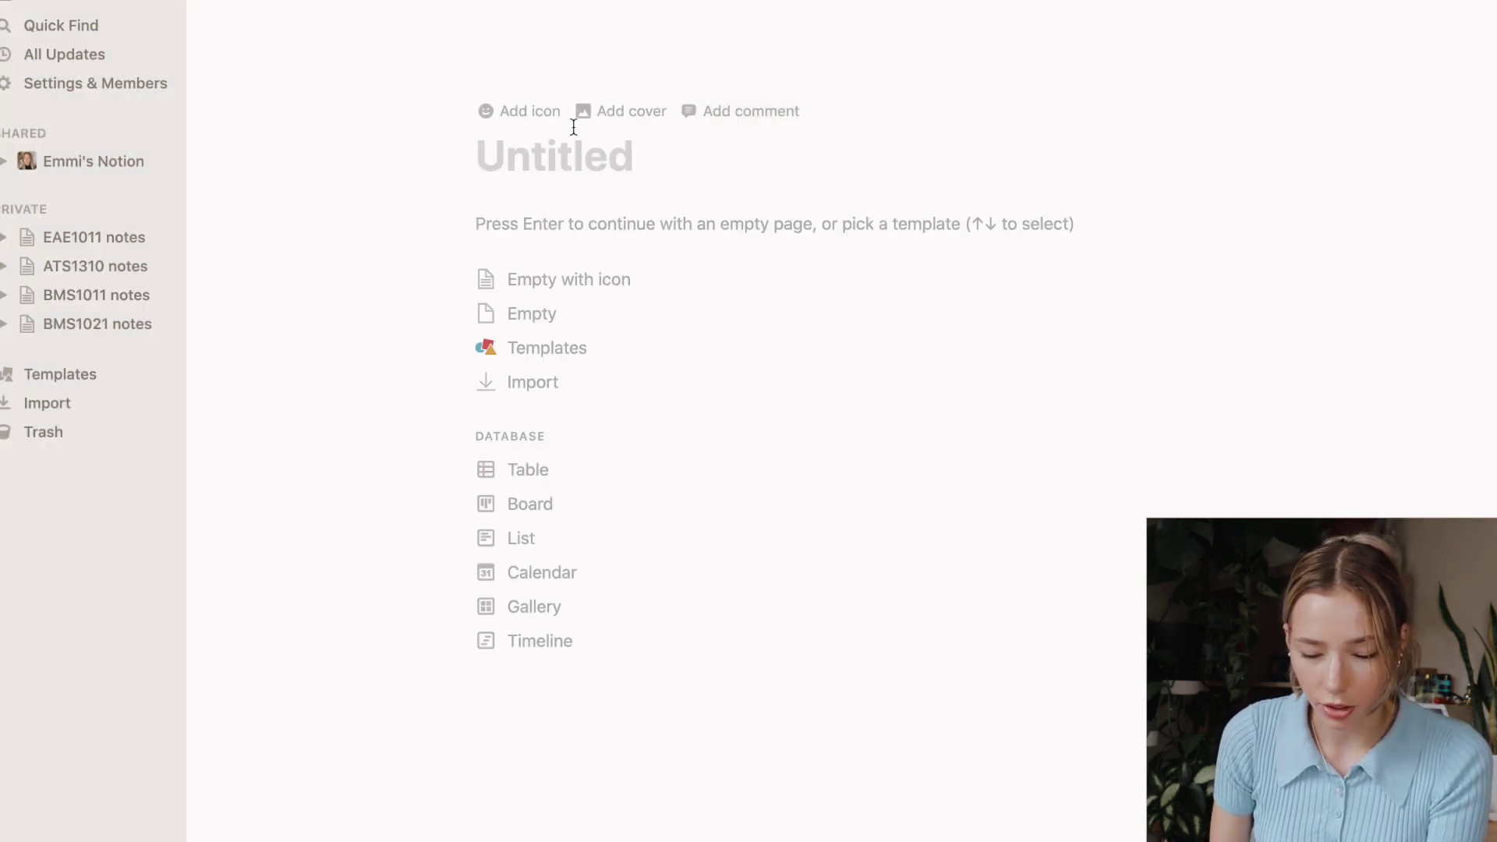
click(438, 5)
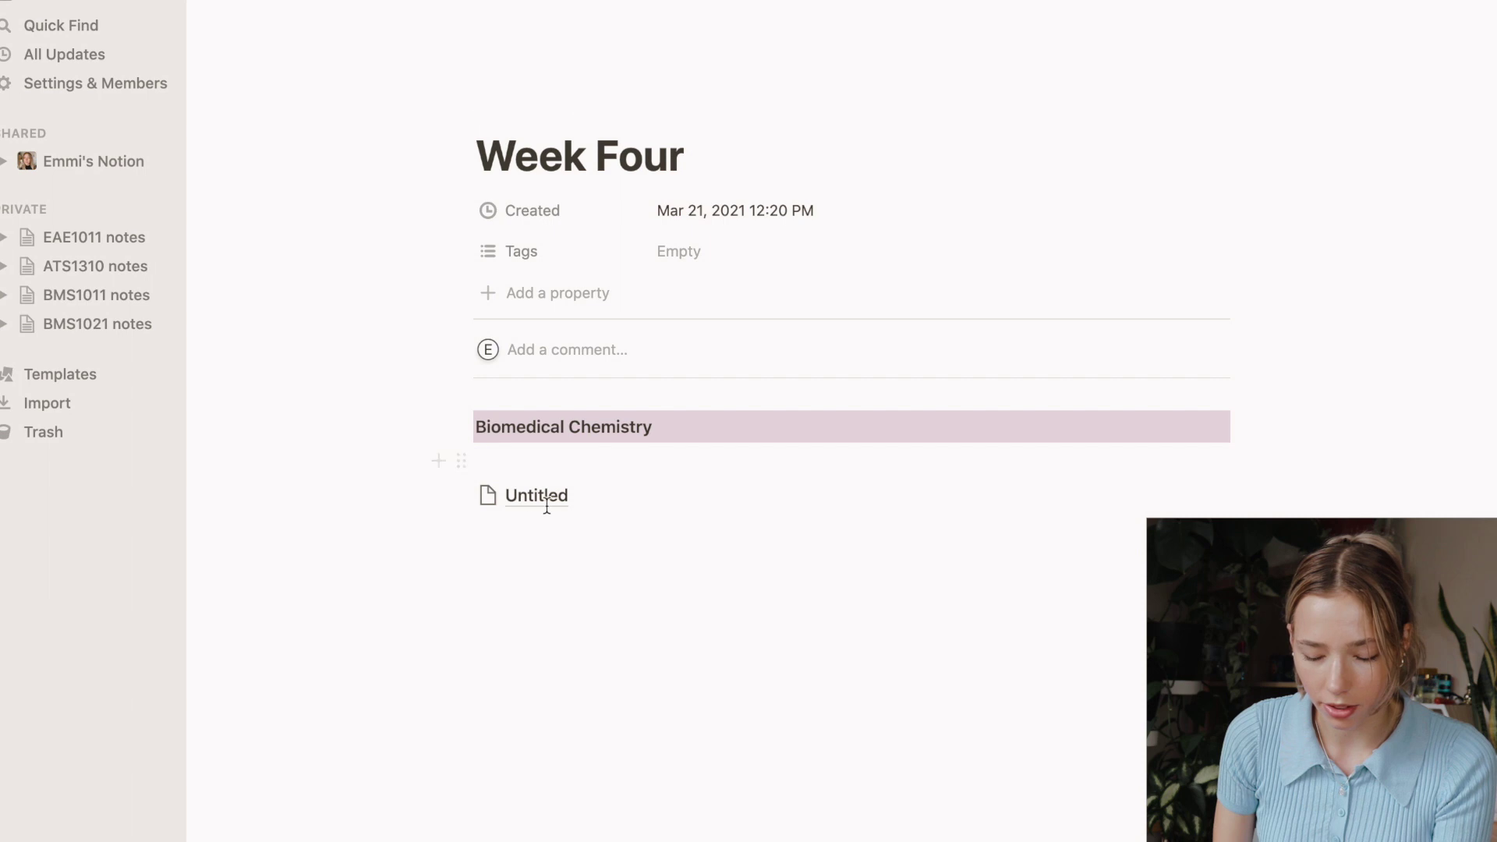
Convert the Untitled page block into a Factors of Ionic Bonds toggle holding bullets 1, 2, 3
click(461, 460)
mouse_move(393, 393)
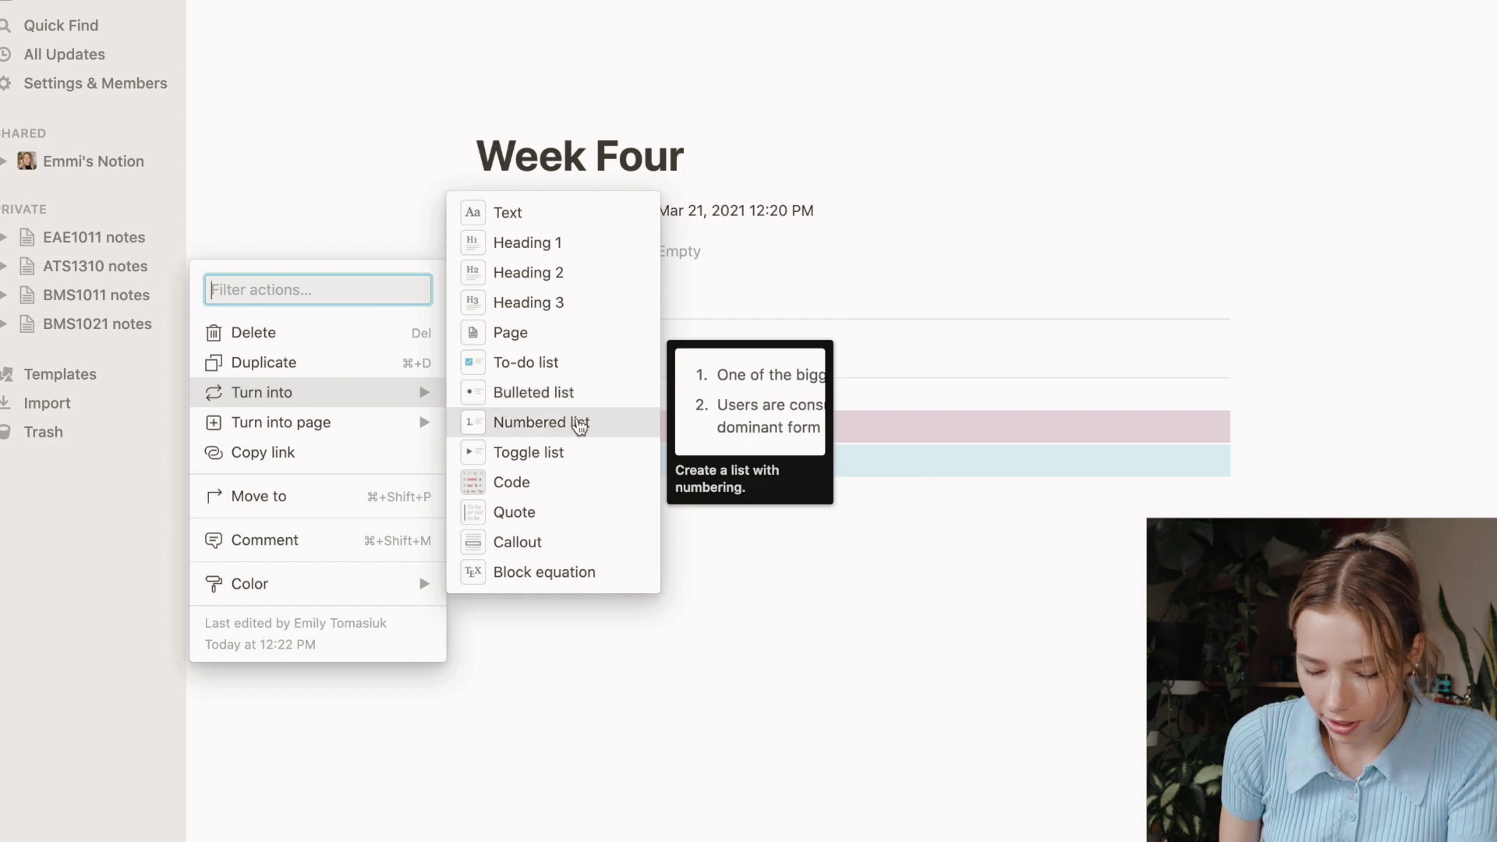
click(581, 453)
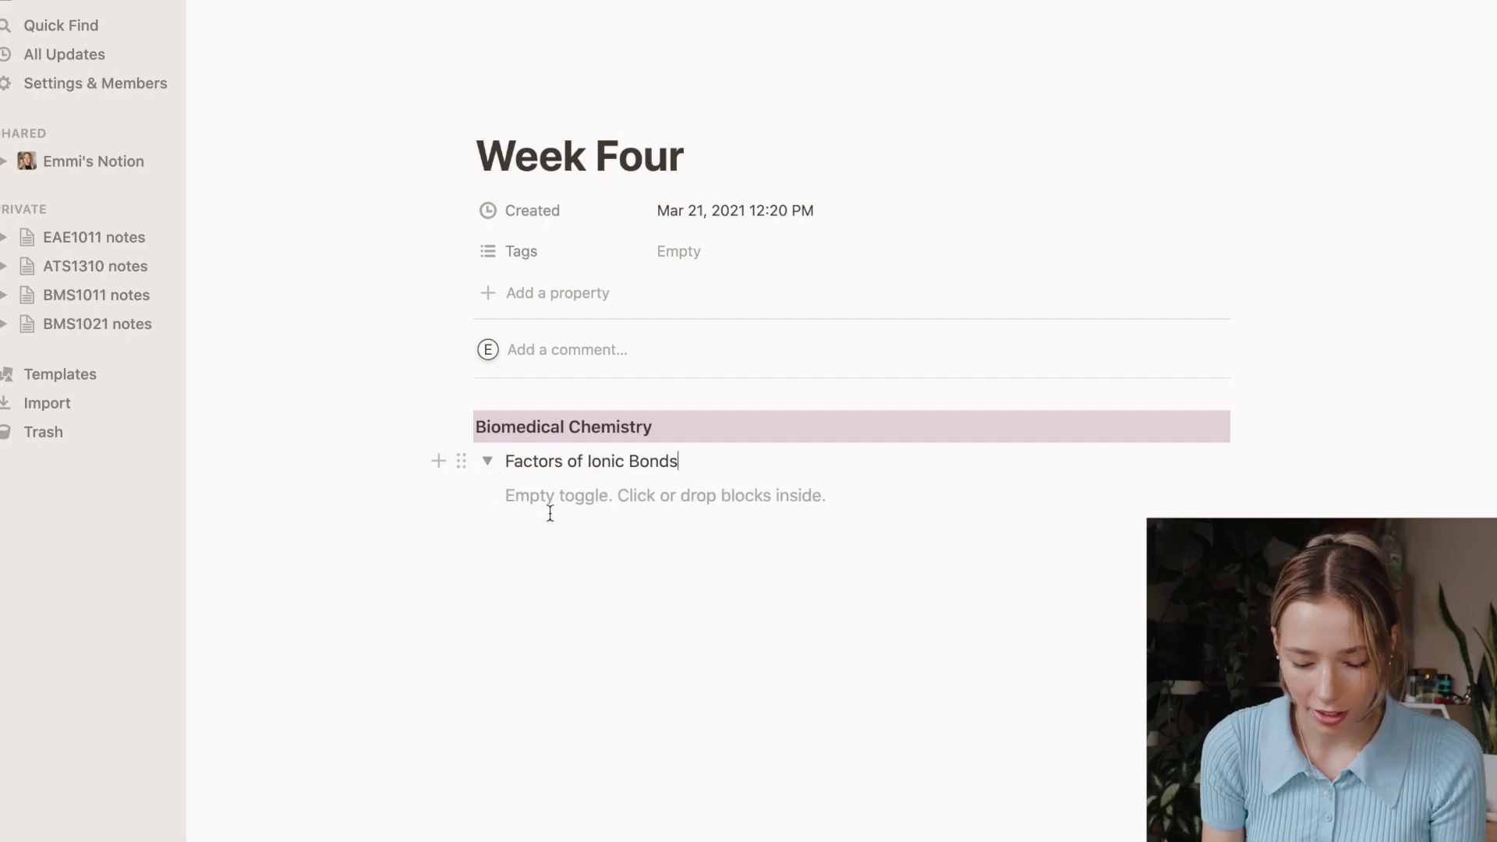
click(549, 507)
text(-)
key(BackSpace)
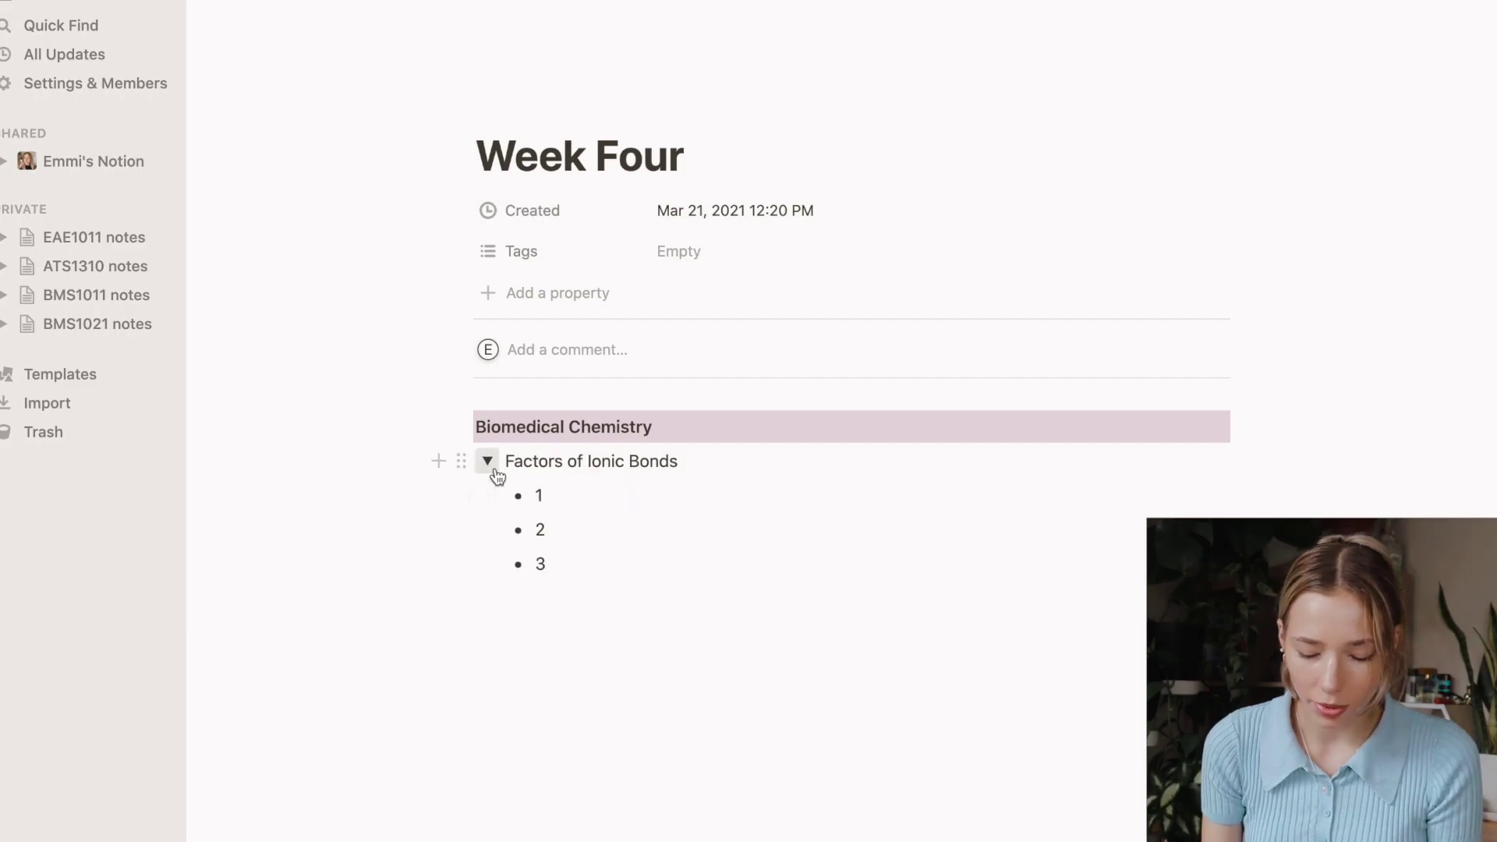
click(491, 466)
click(487, 462)
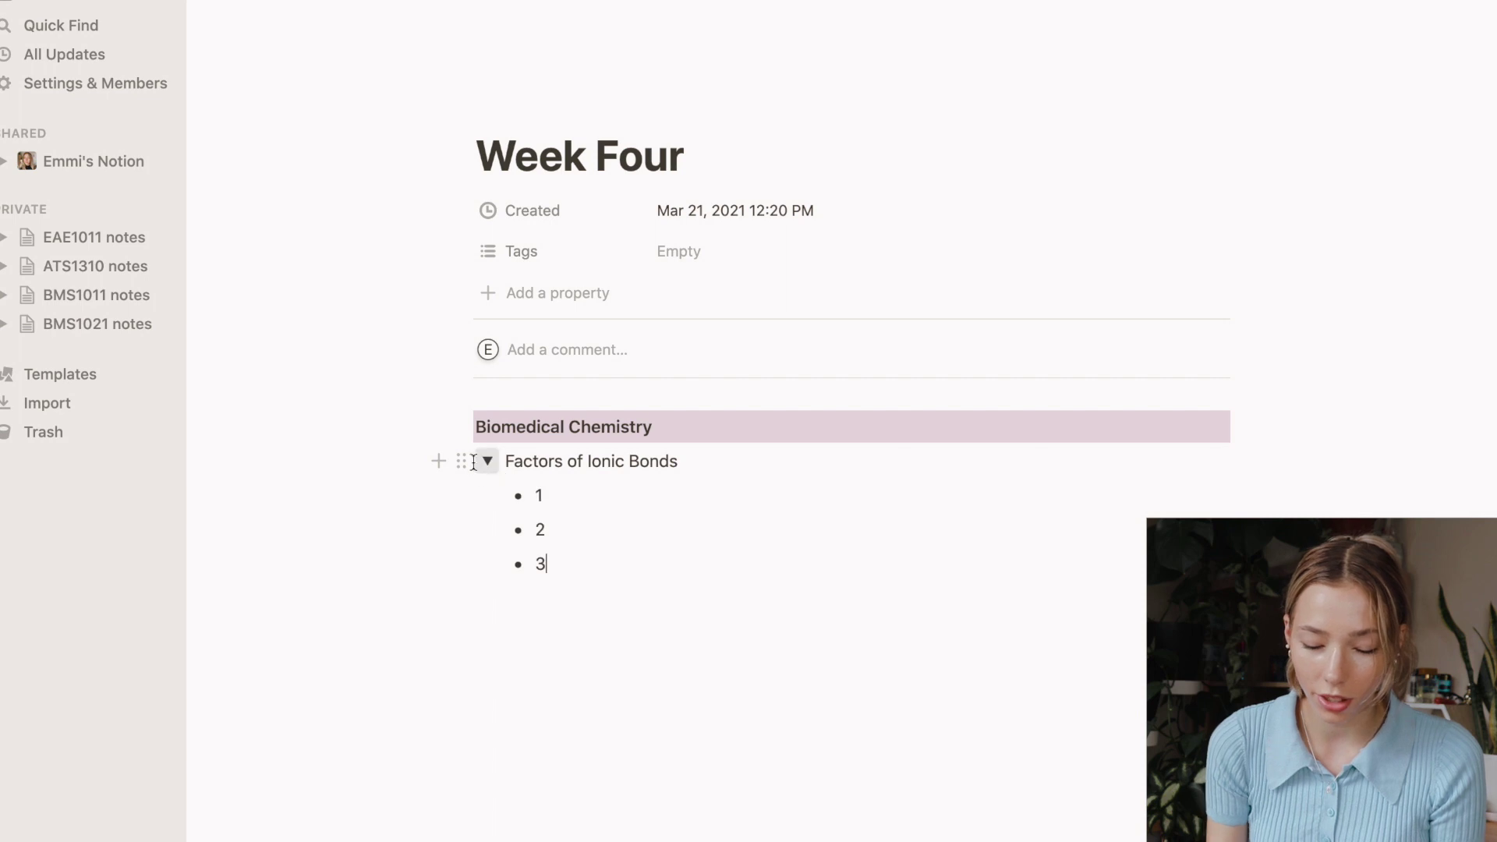
click(461, 463)
Delete the Factors of Ionic Bonds toggle and turn the empty block into a quote
key(Delete)
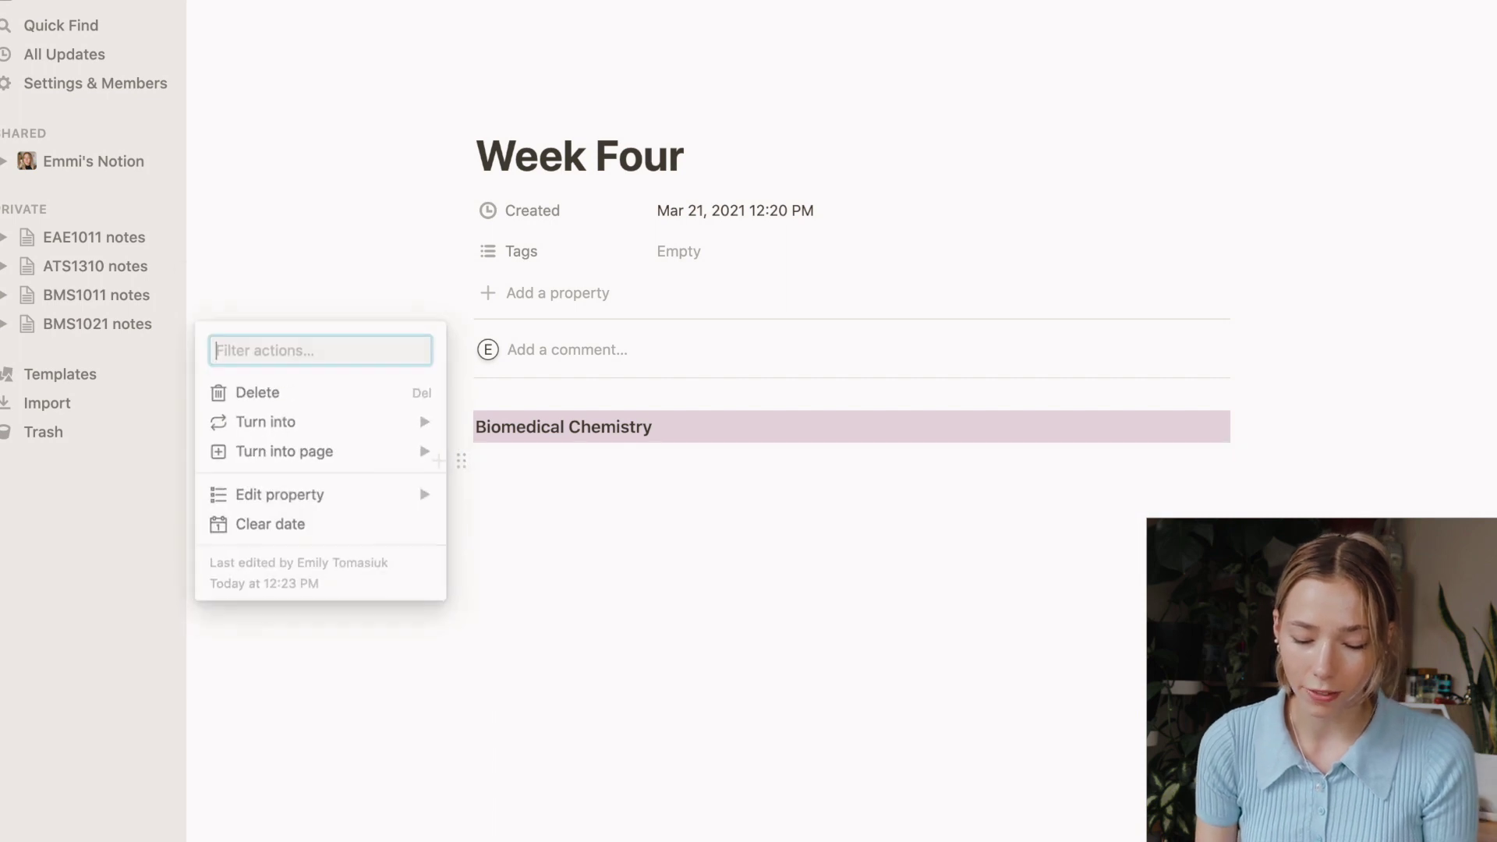
click(457, 462)
mouse_move(407, 394)
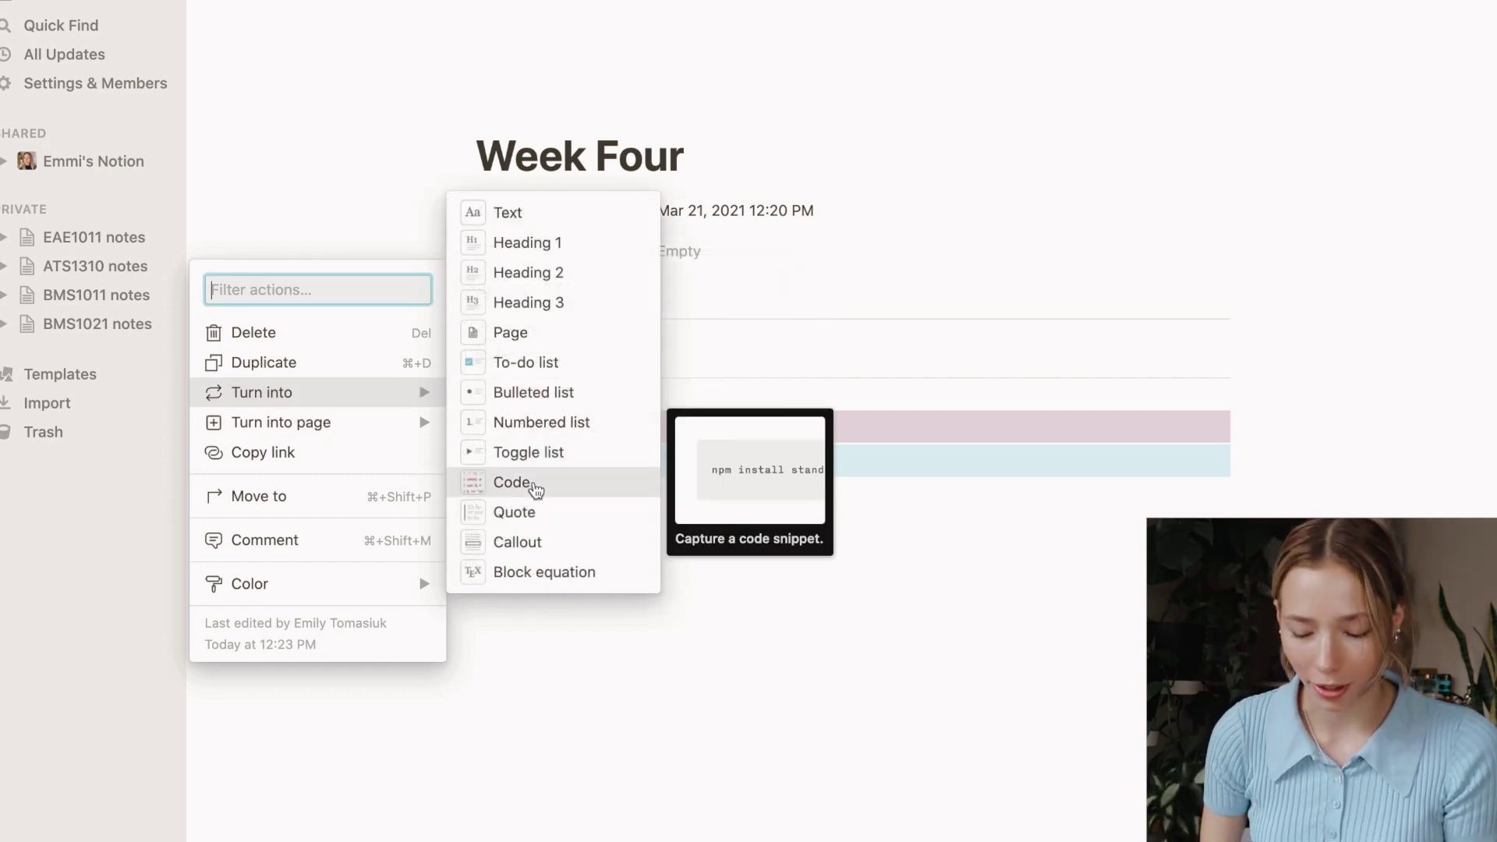
click(543, 514)
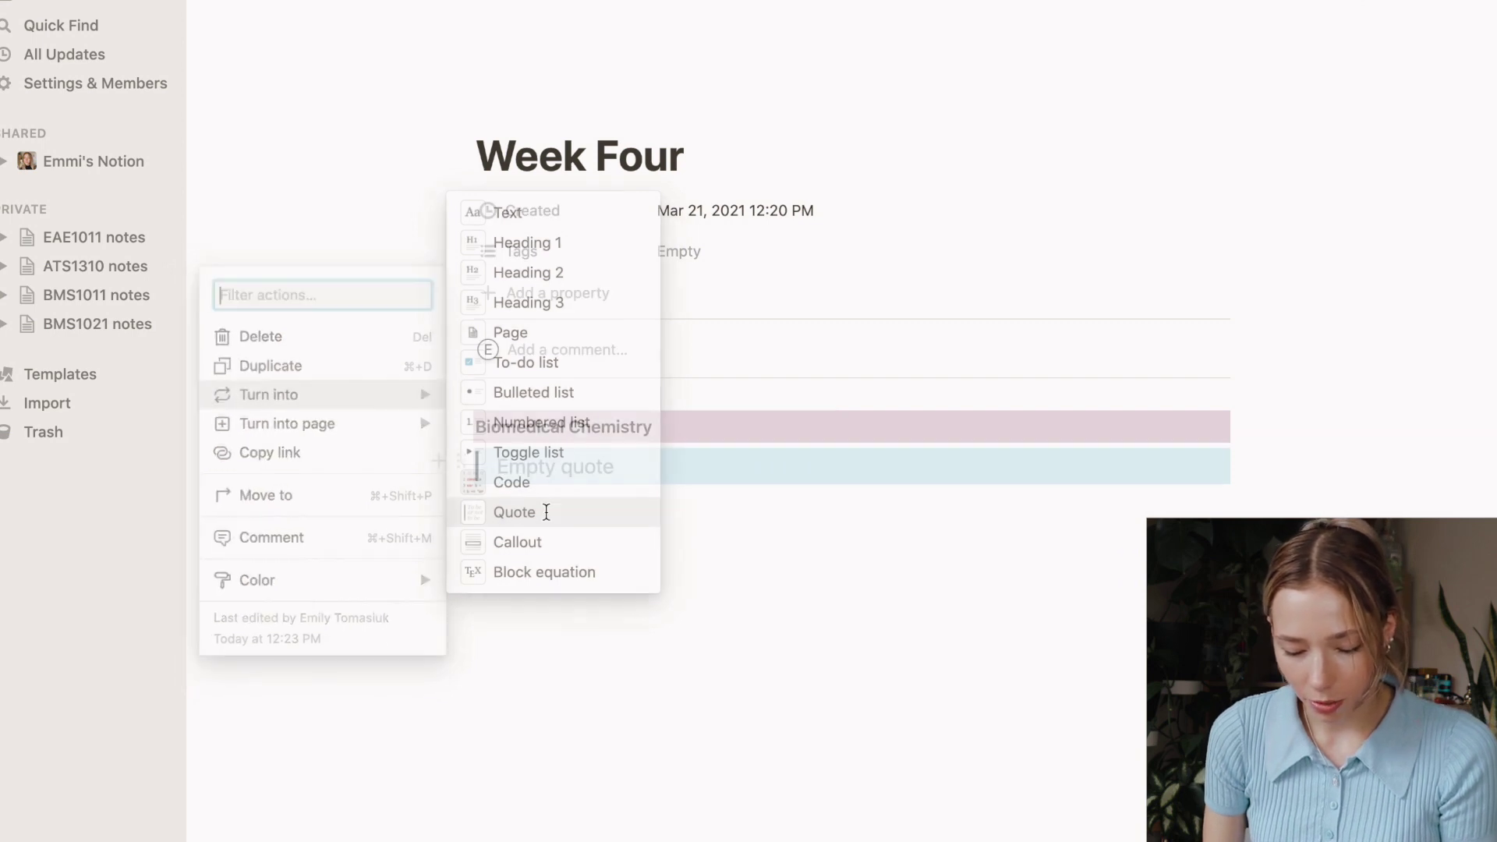
click(566, 468)
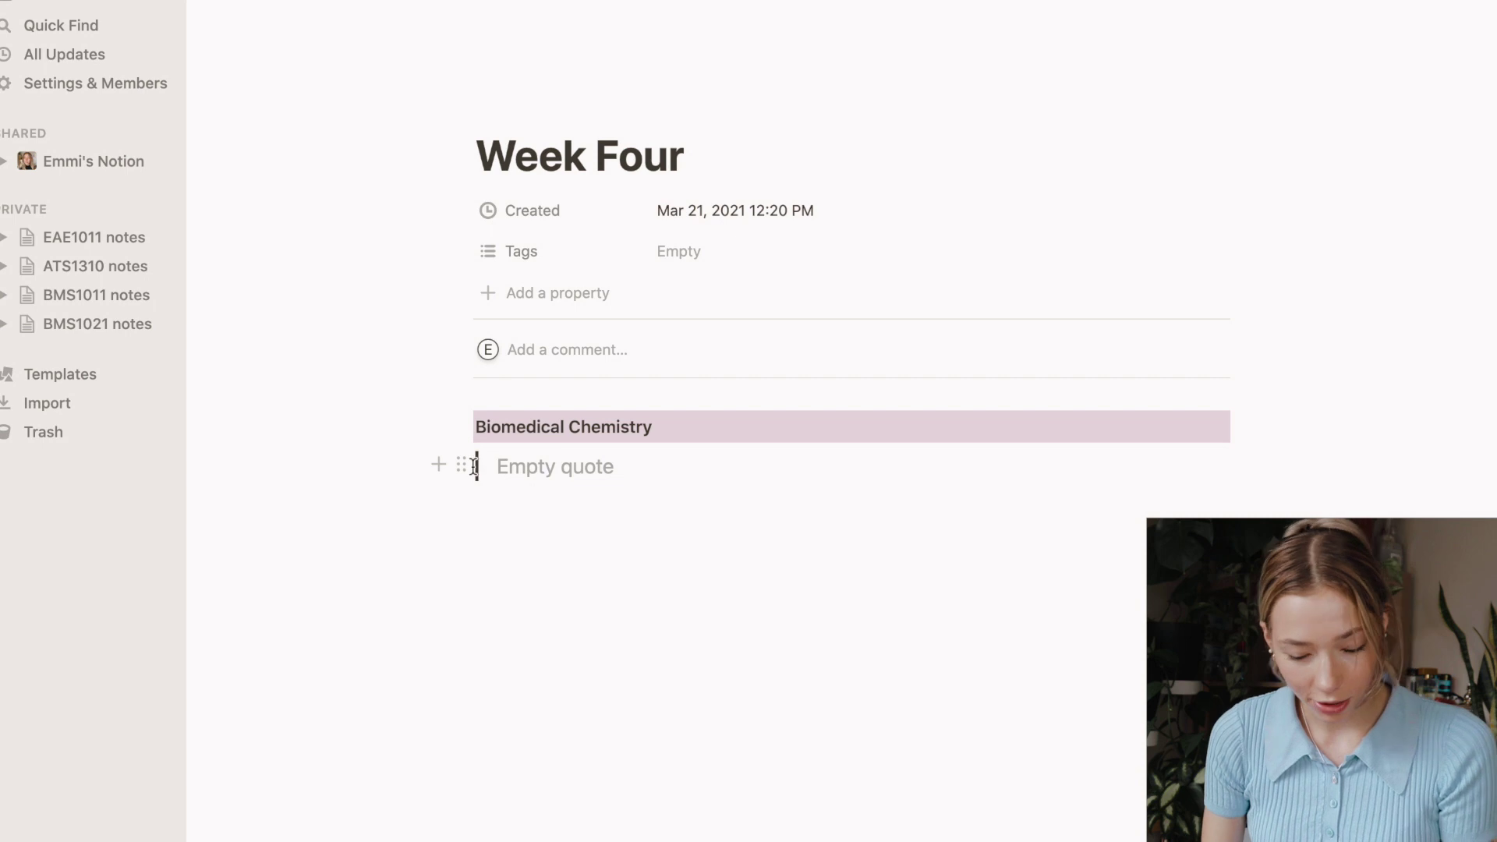
Turn the quote into a callout and view its emoji choices
click(460, 466)
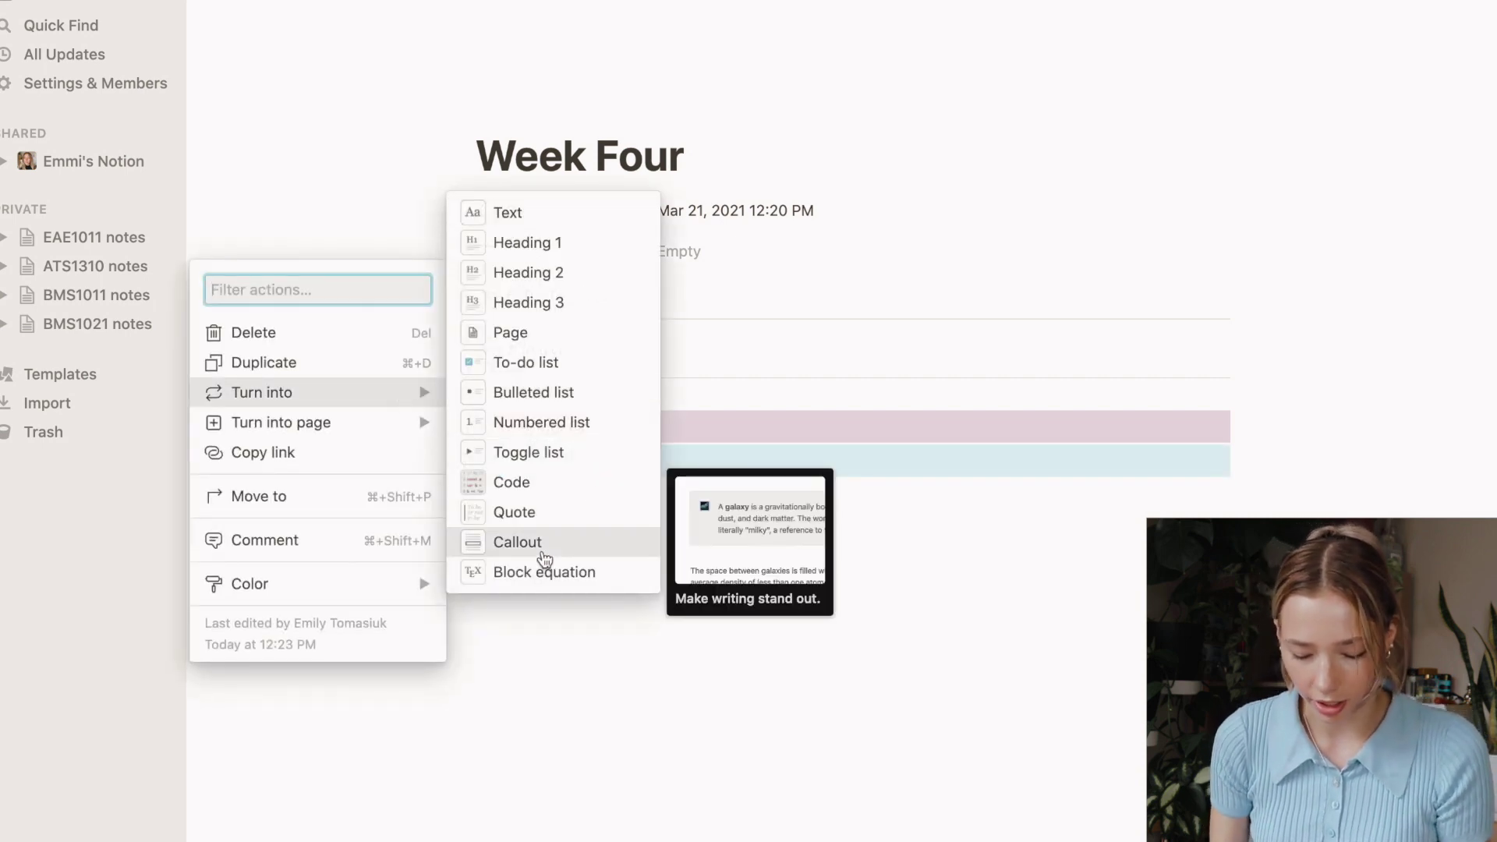
click(544, 558)
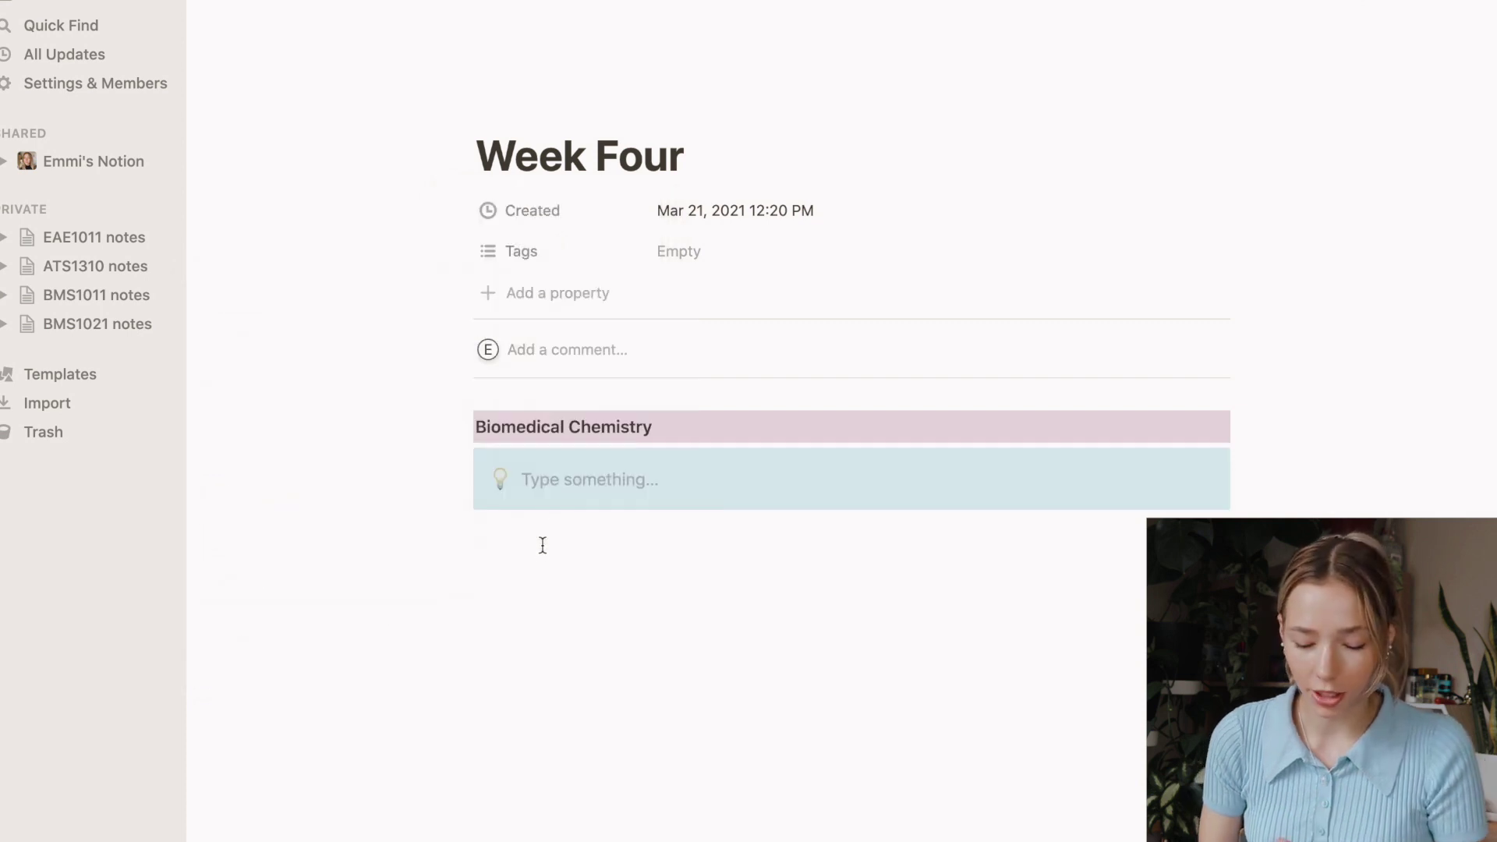
click(564, 491)
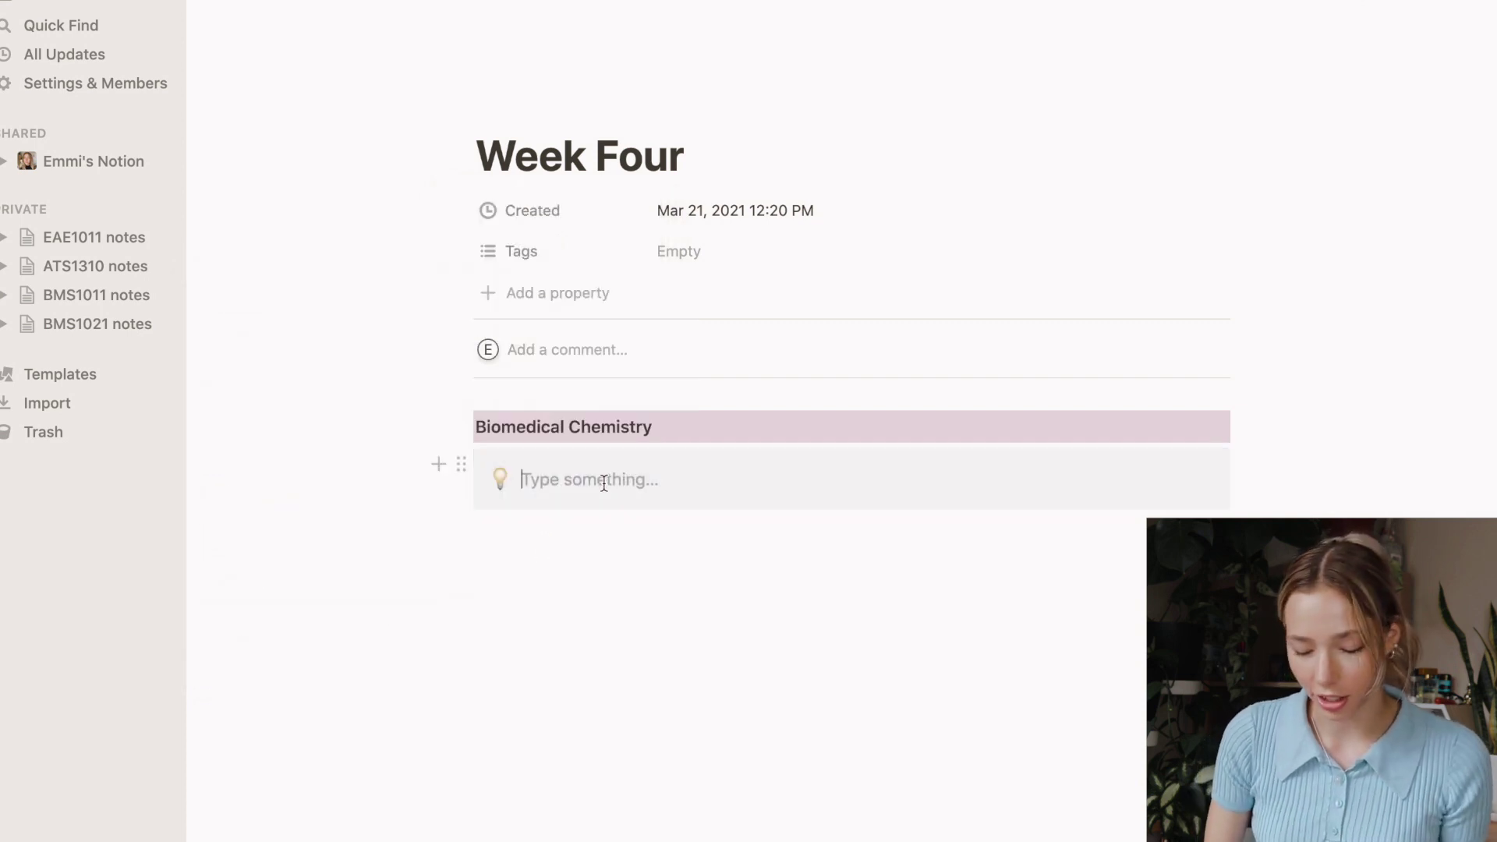
click(498, 482)
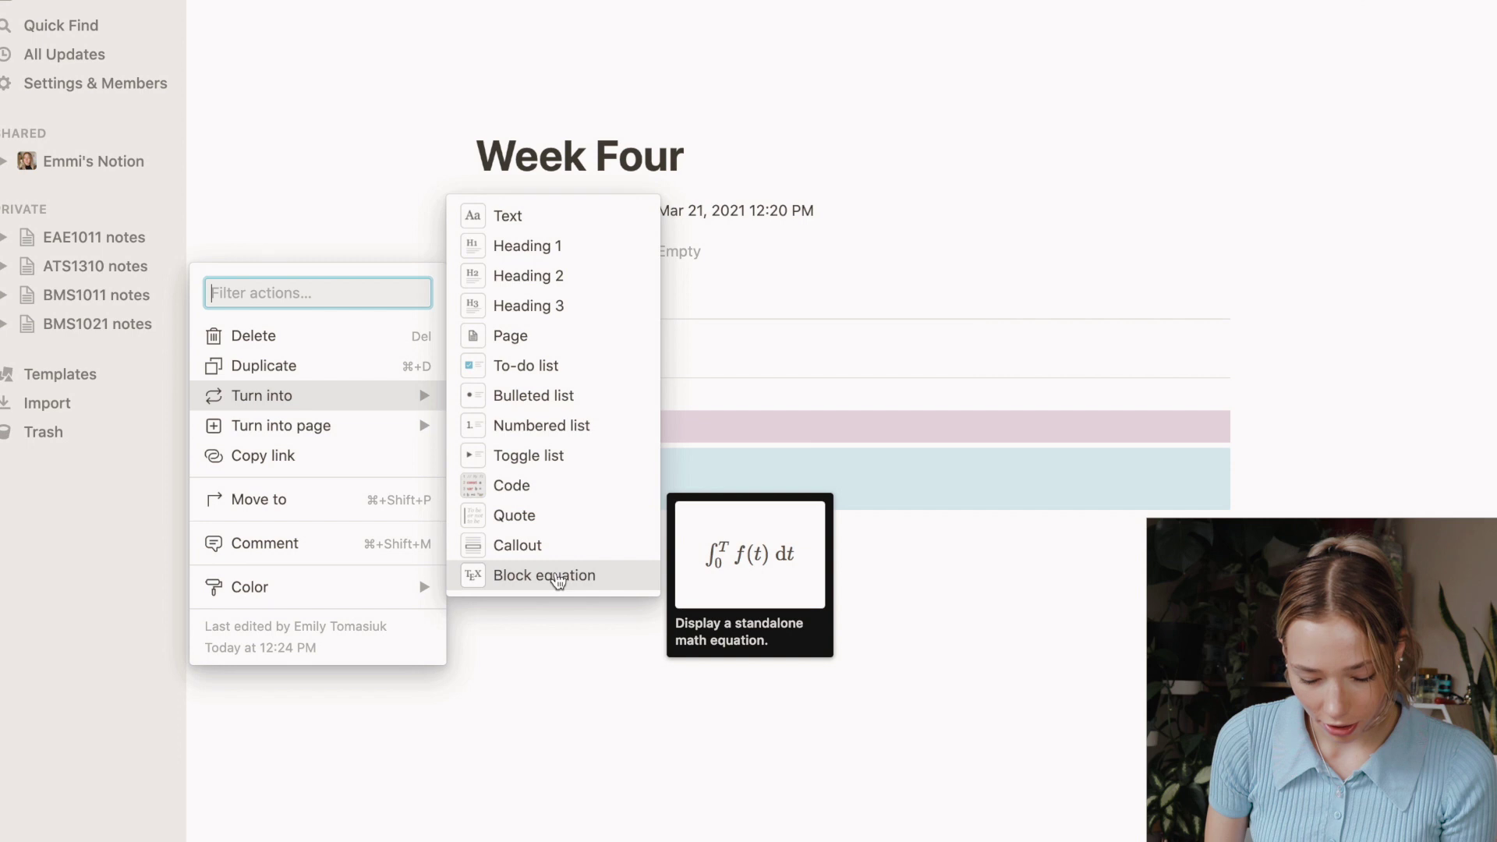
Turn the callout into a block equation reading f(x), then delete it
click(557, 576)
click(580, 477)
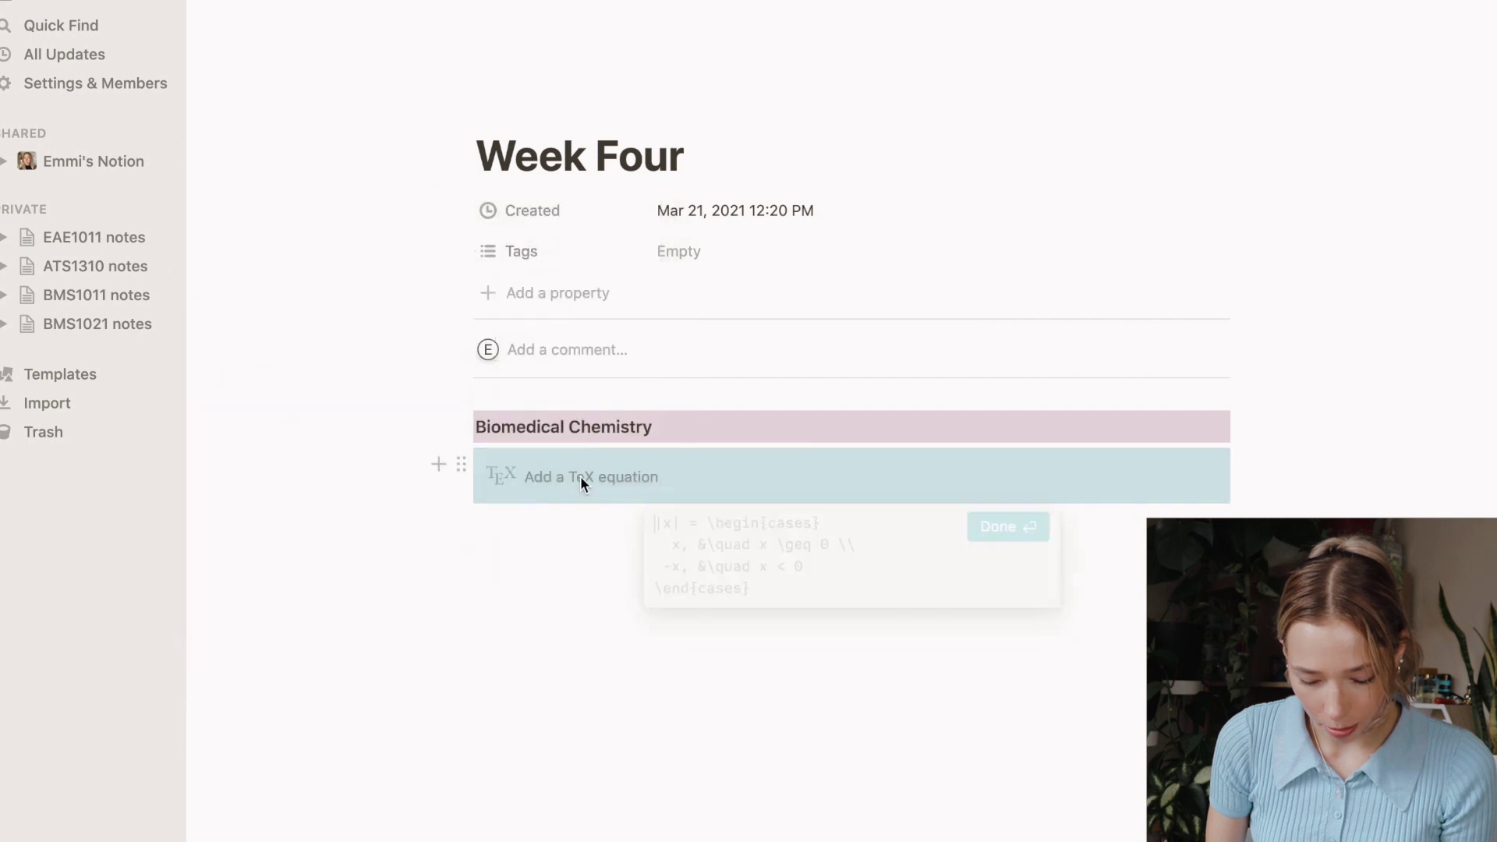
text(f(c)
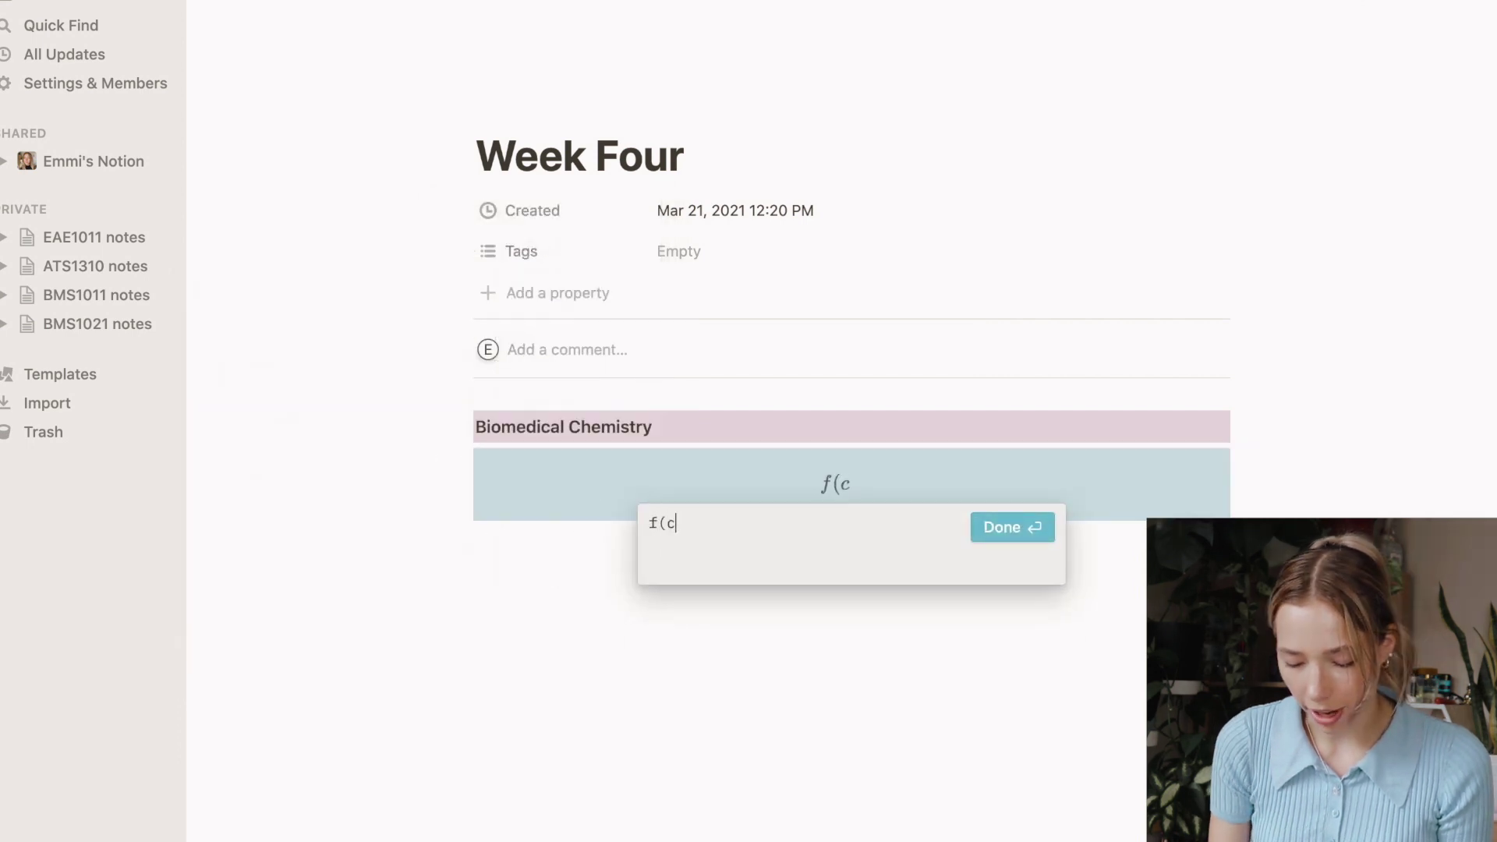
key(BackSpace)
text(x))
click(672, 596)
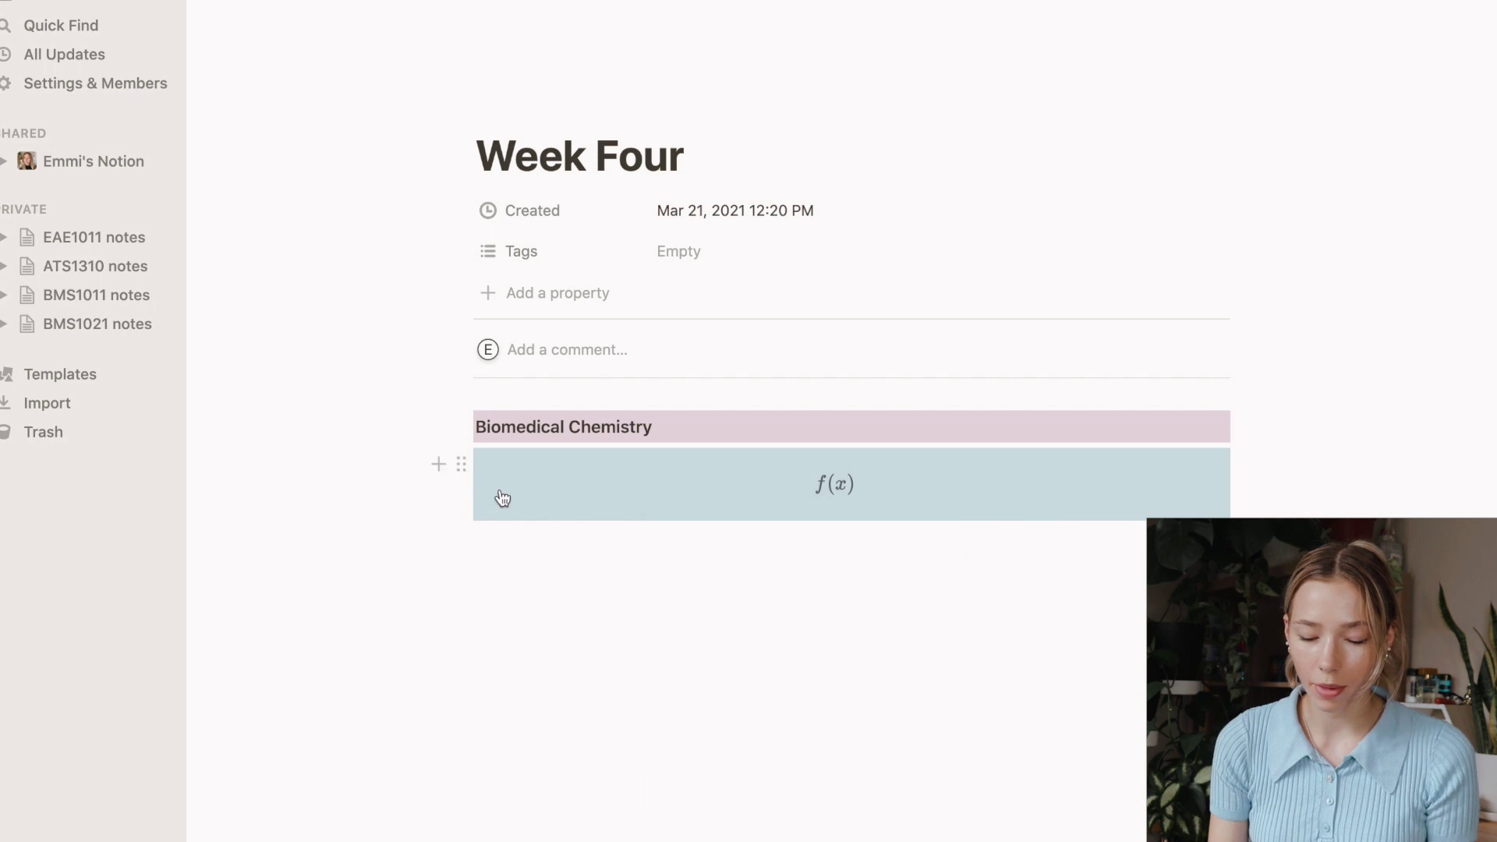
click(463, 469)
key(Delete)
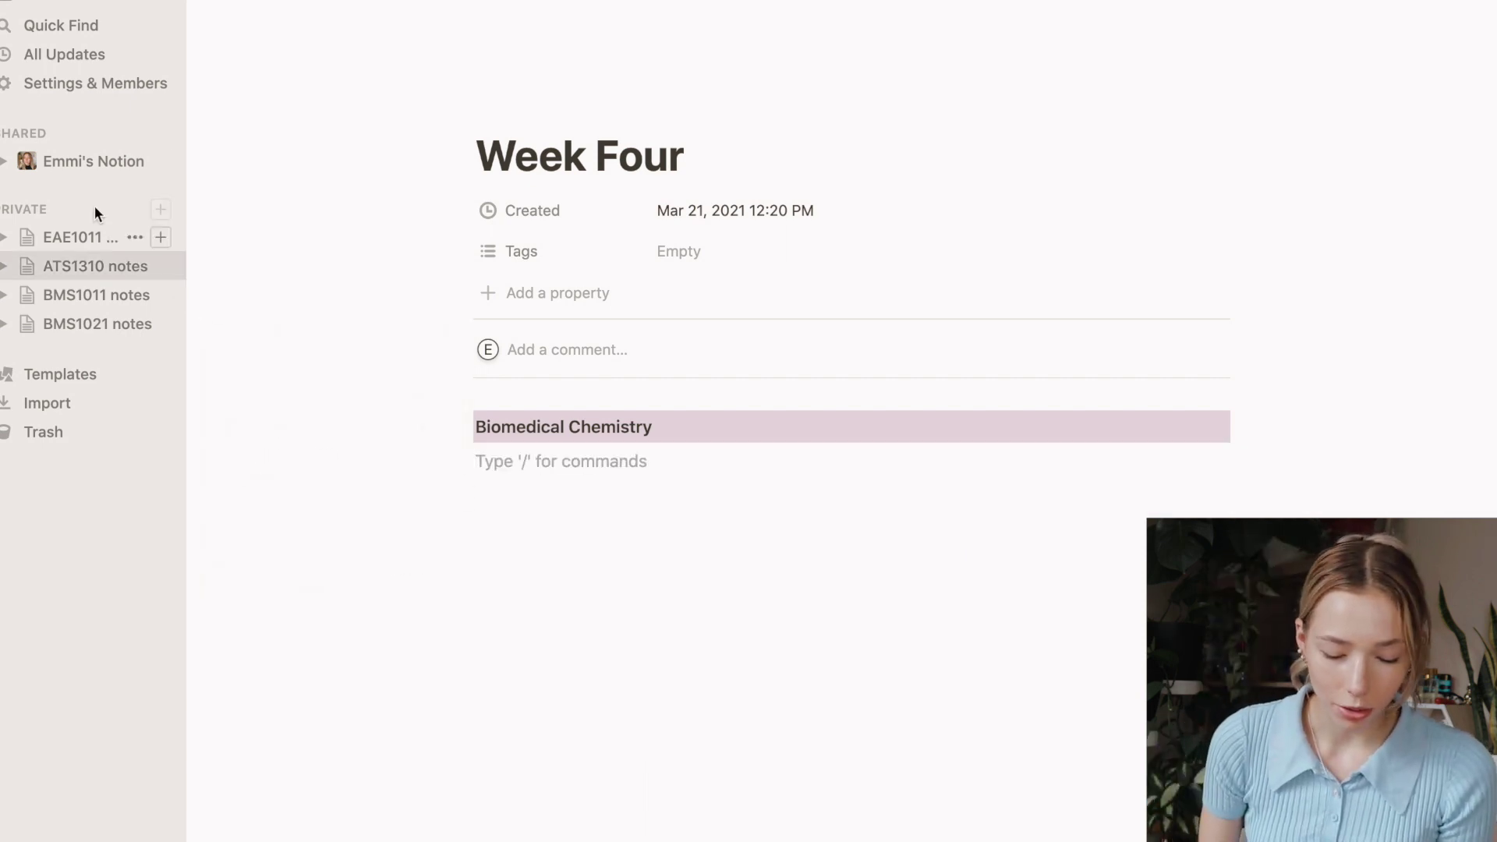
Open the workspace home page from the sidebar to reach the dashboard
click(88, 163)
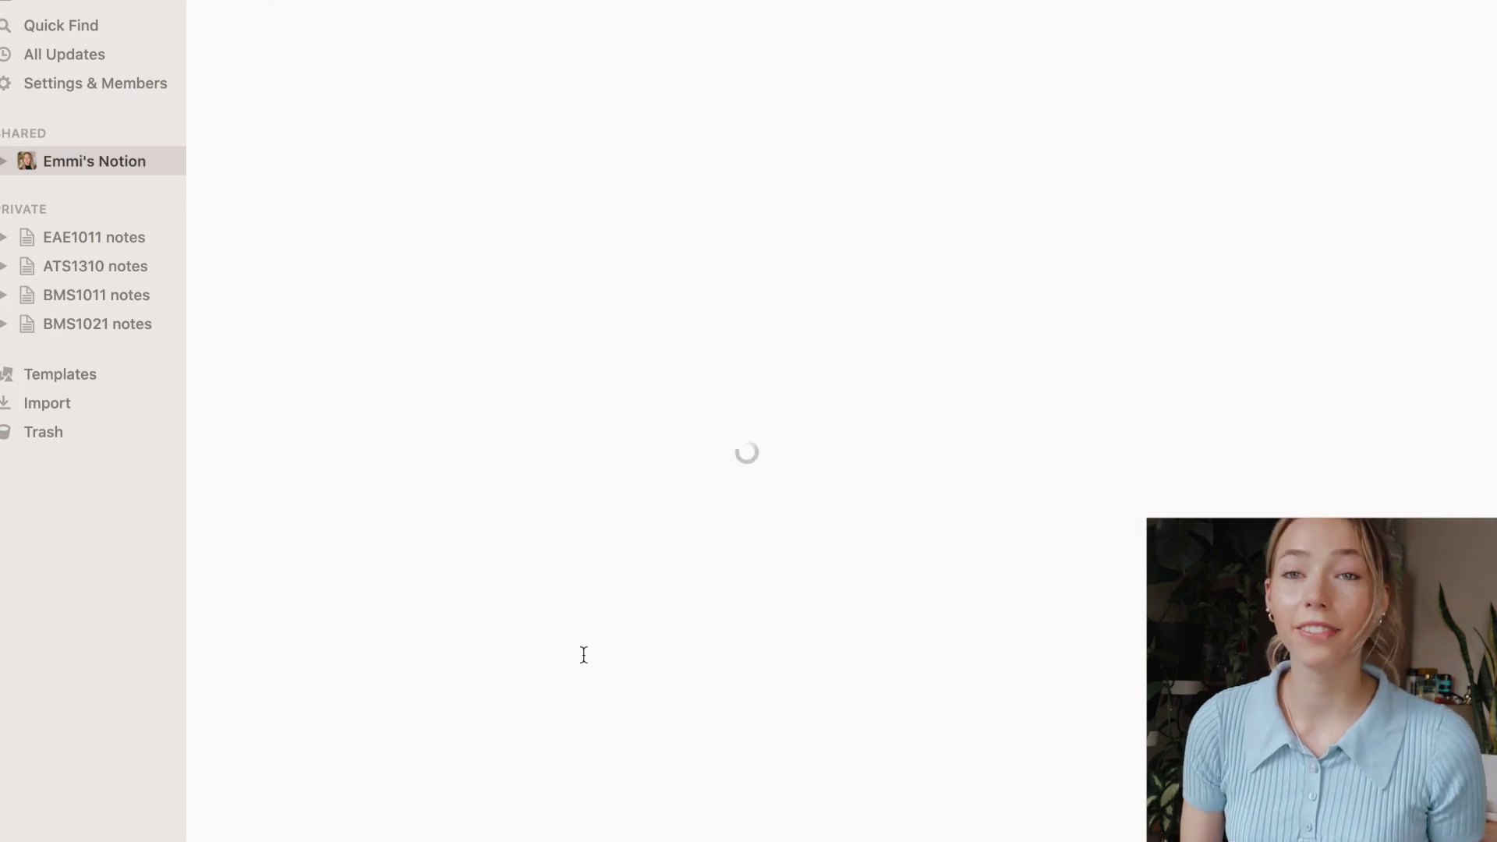